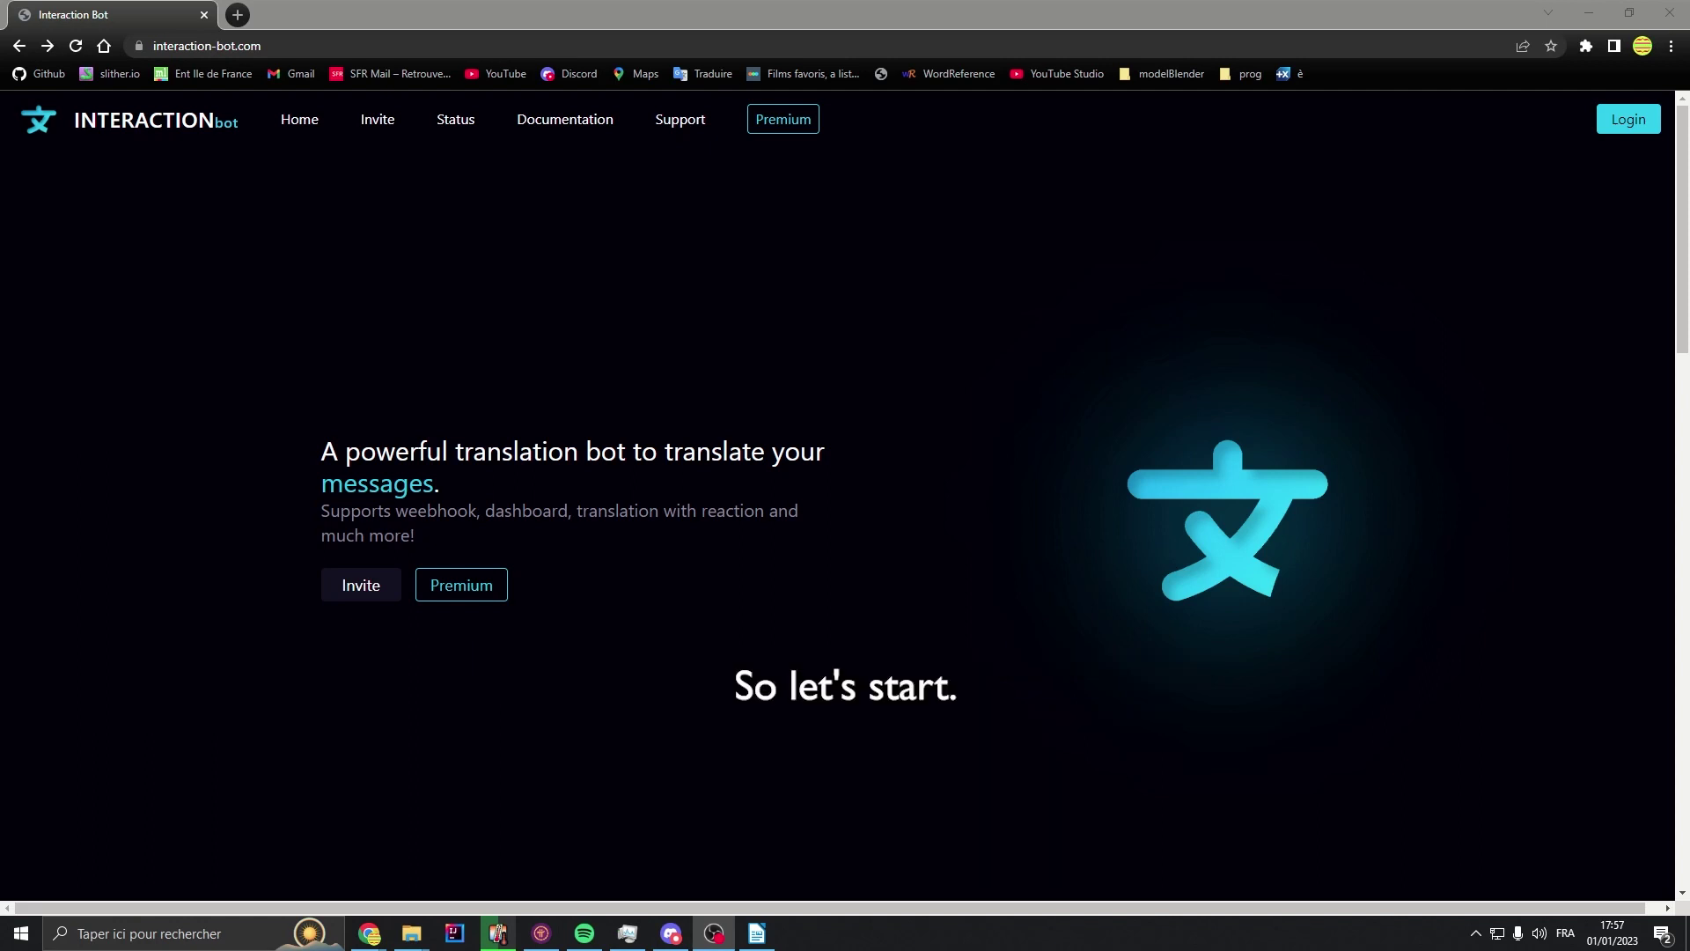
# Step: Invite Interaction Bot to the Translation bot tuto server and authorize its listed permissions
pyautogui.click(363, 588)
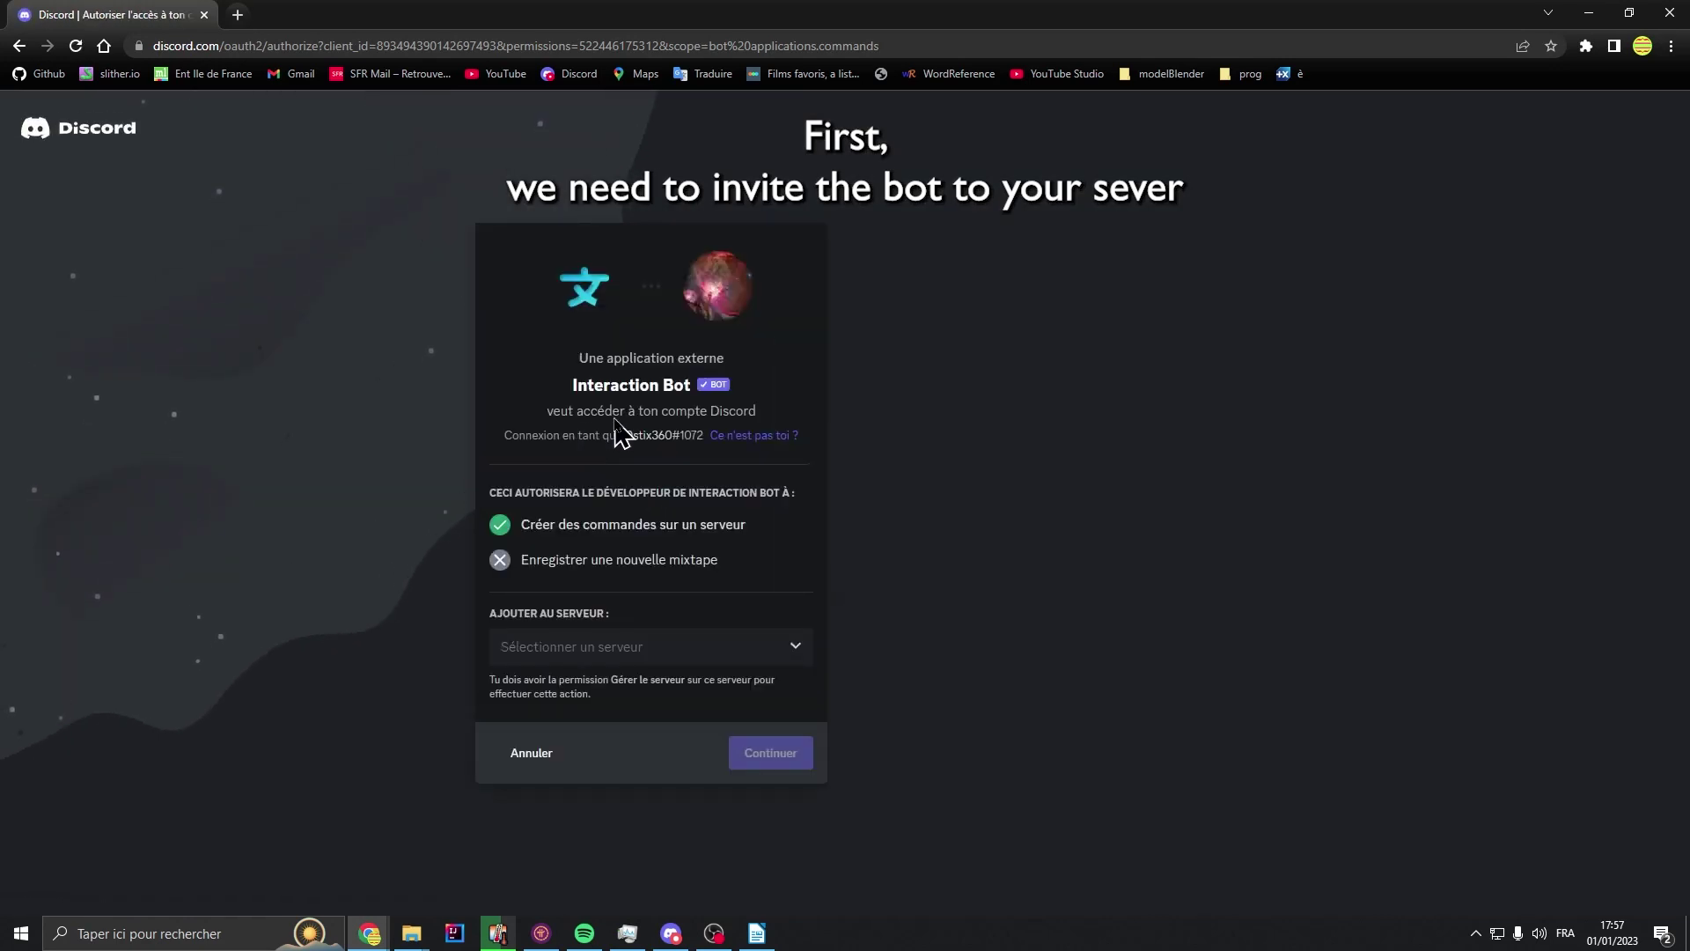
pyautogui.click(678, 656)
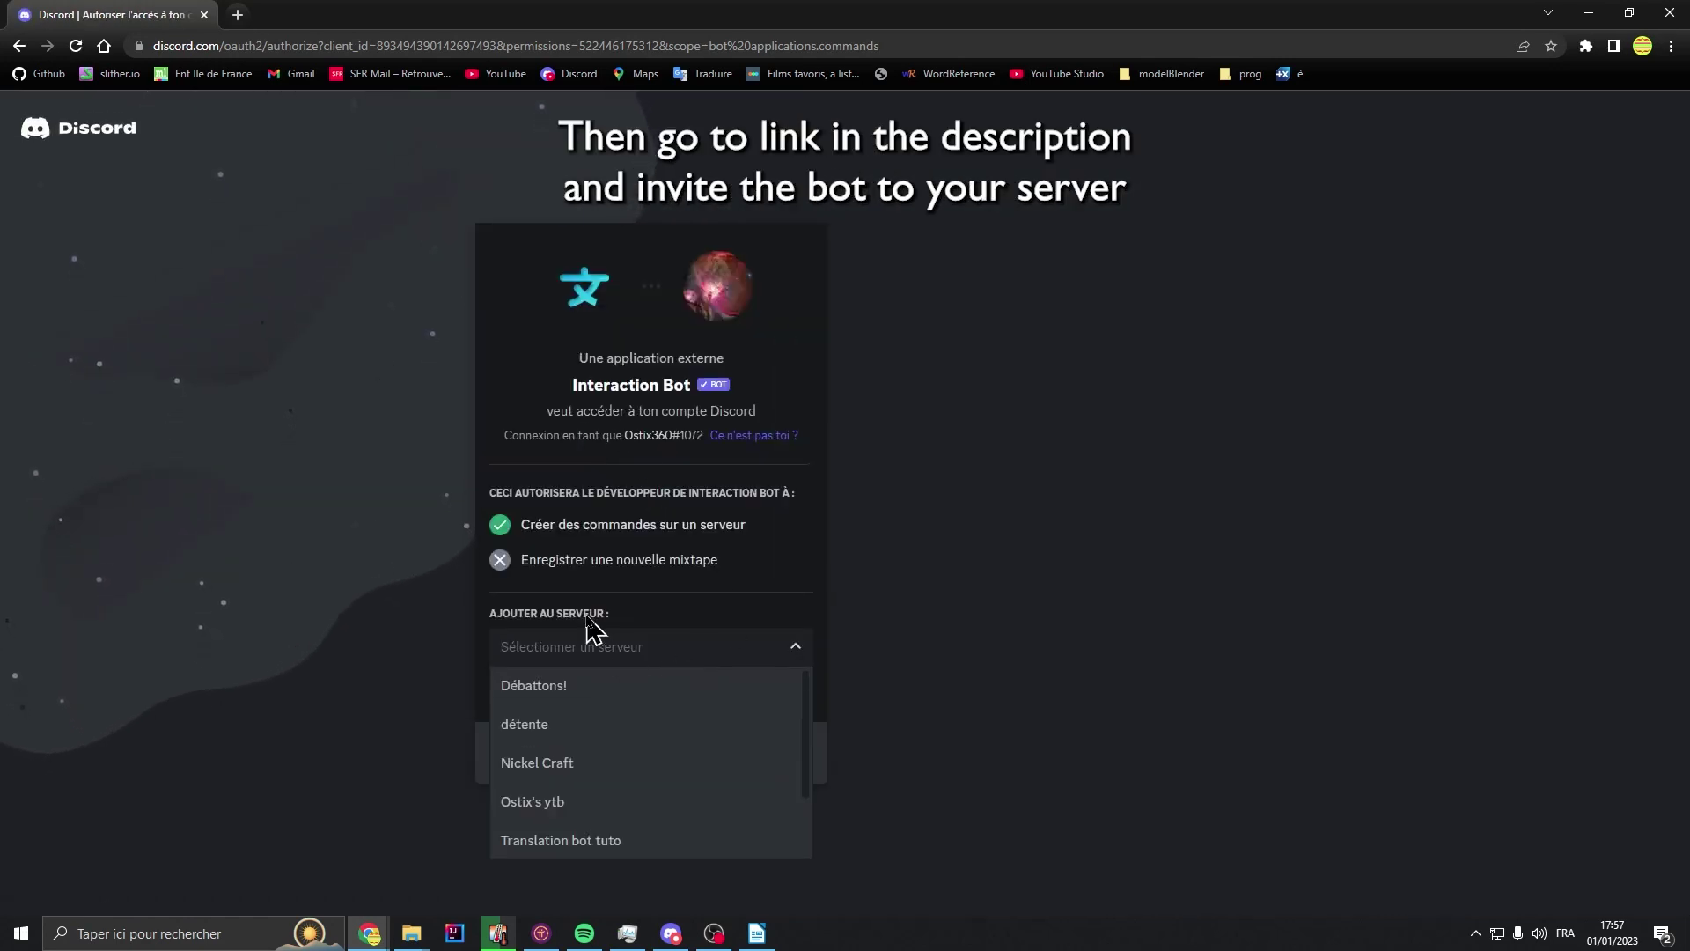
pyautogui.click(570, 841)
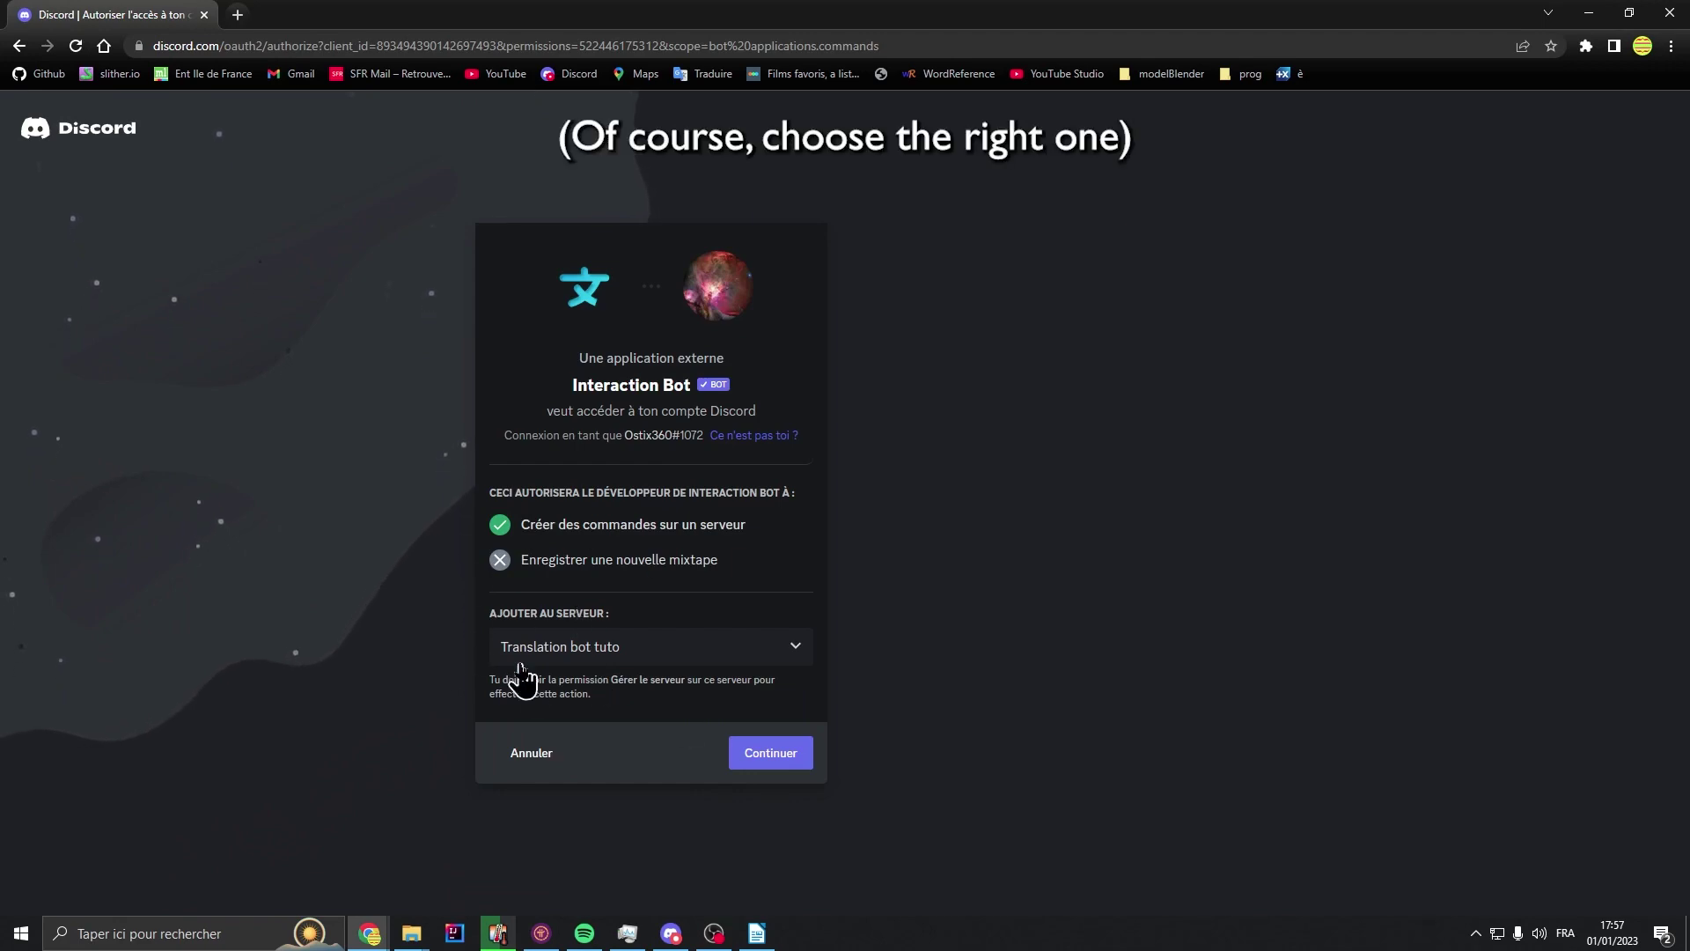
pyautogui.click(744, 753)
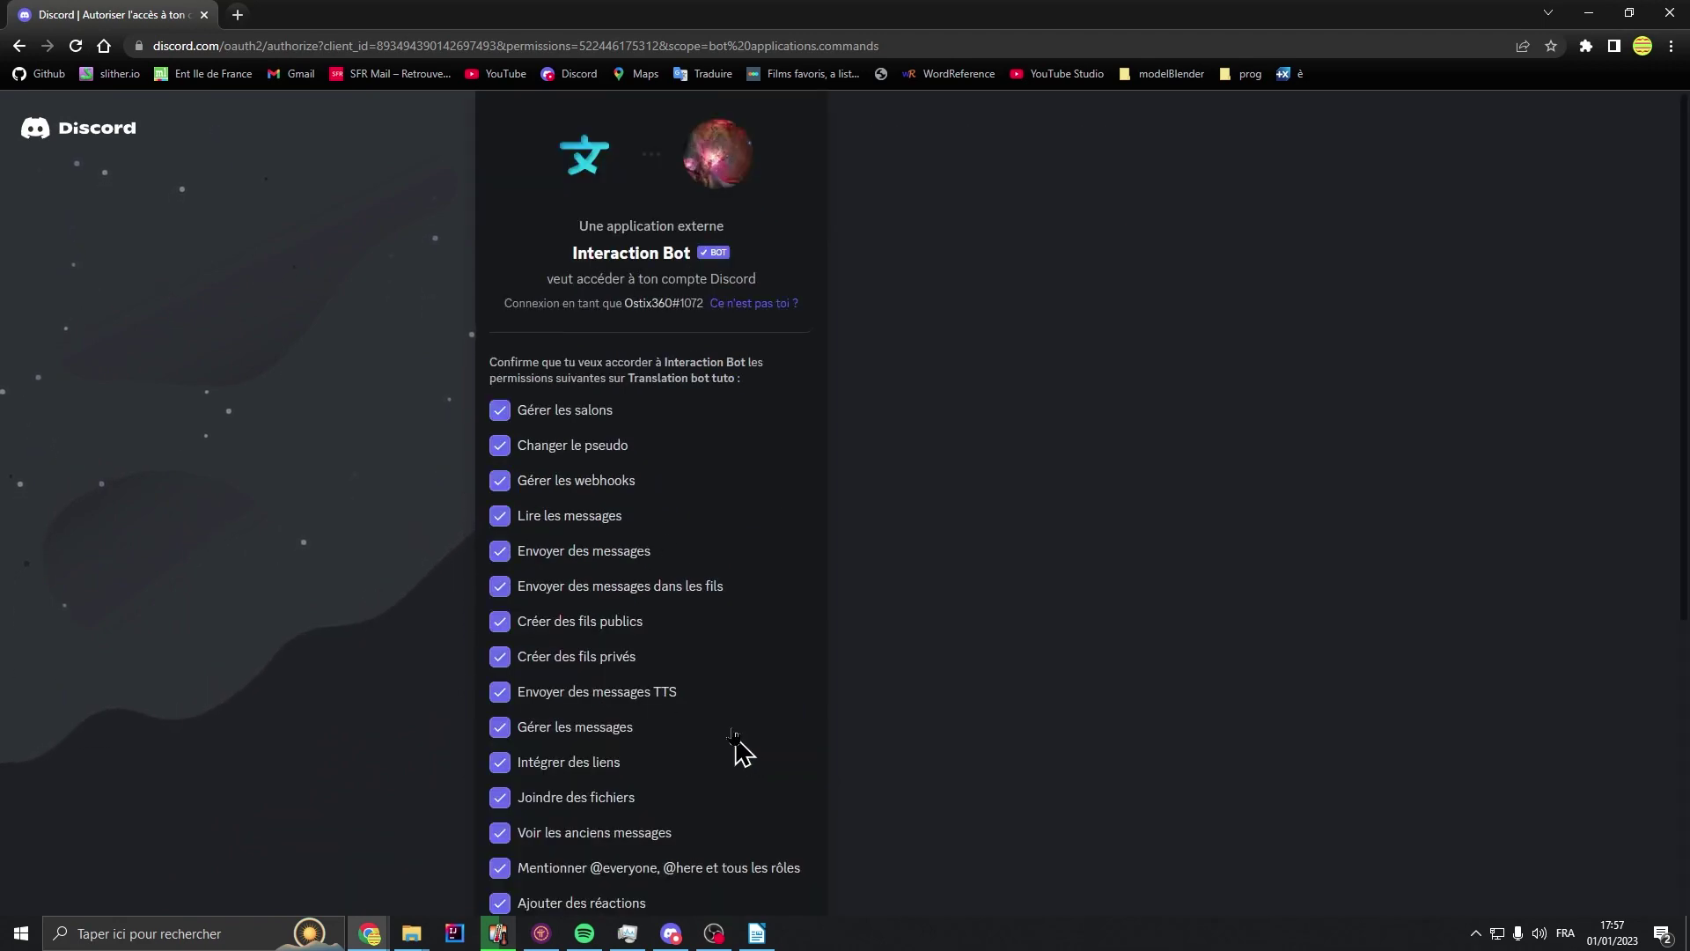
pyautogui.scroll(-5, 664, 449)
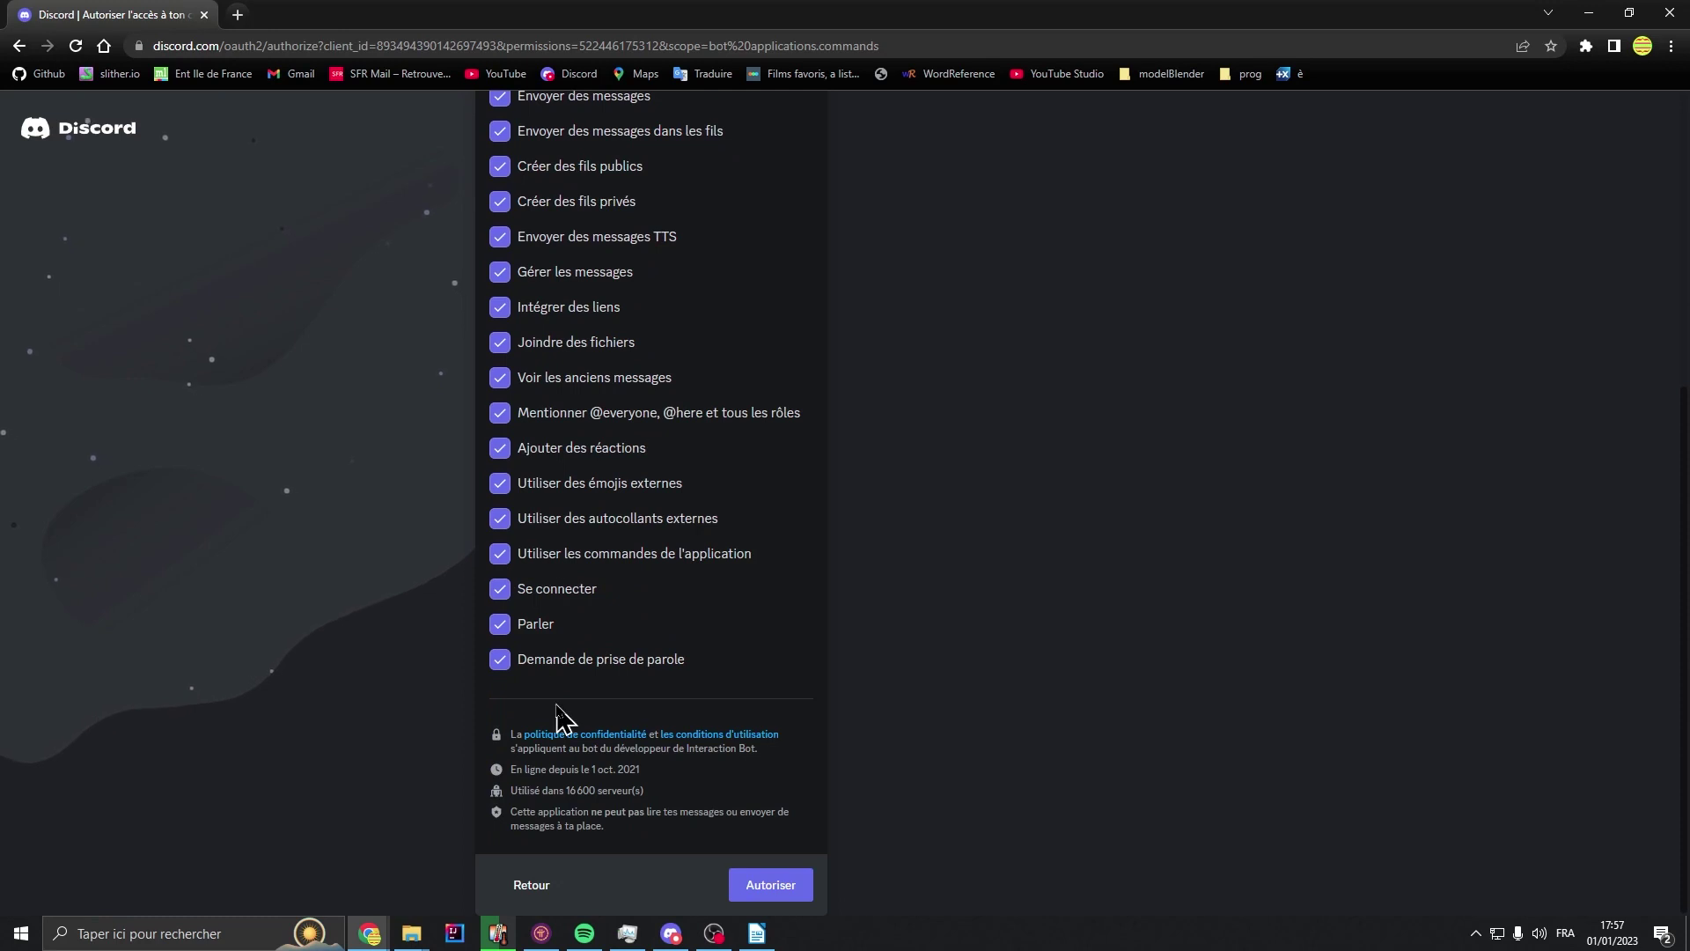
pyautogui.click(771, 885)
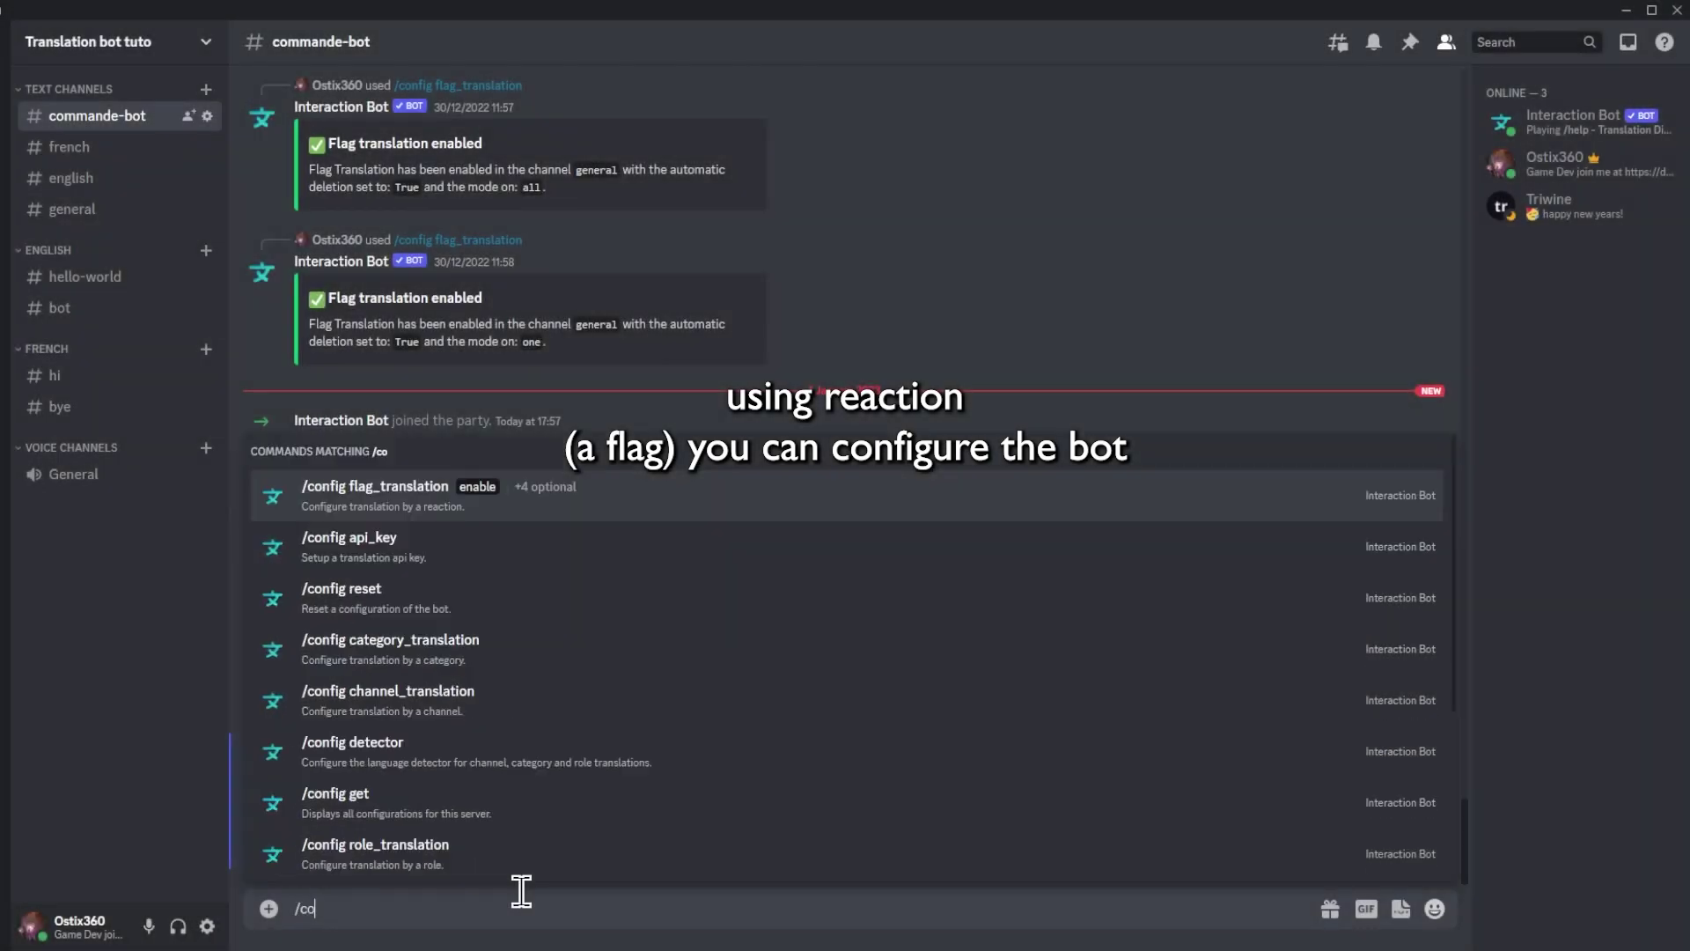
# Step: Run /config flag_translation: enable True, channel #general, auto_delete True, mode all, apply_everywhere False
pyautogui.write('nfig')
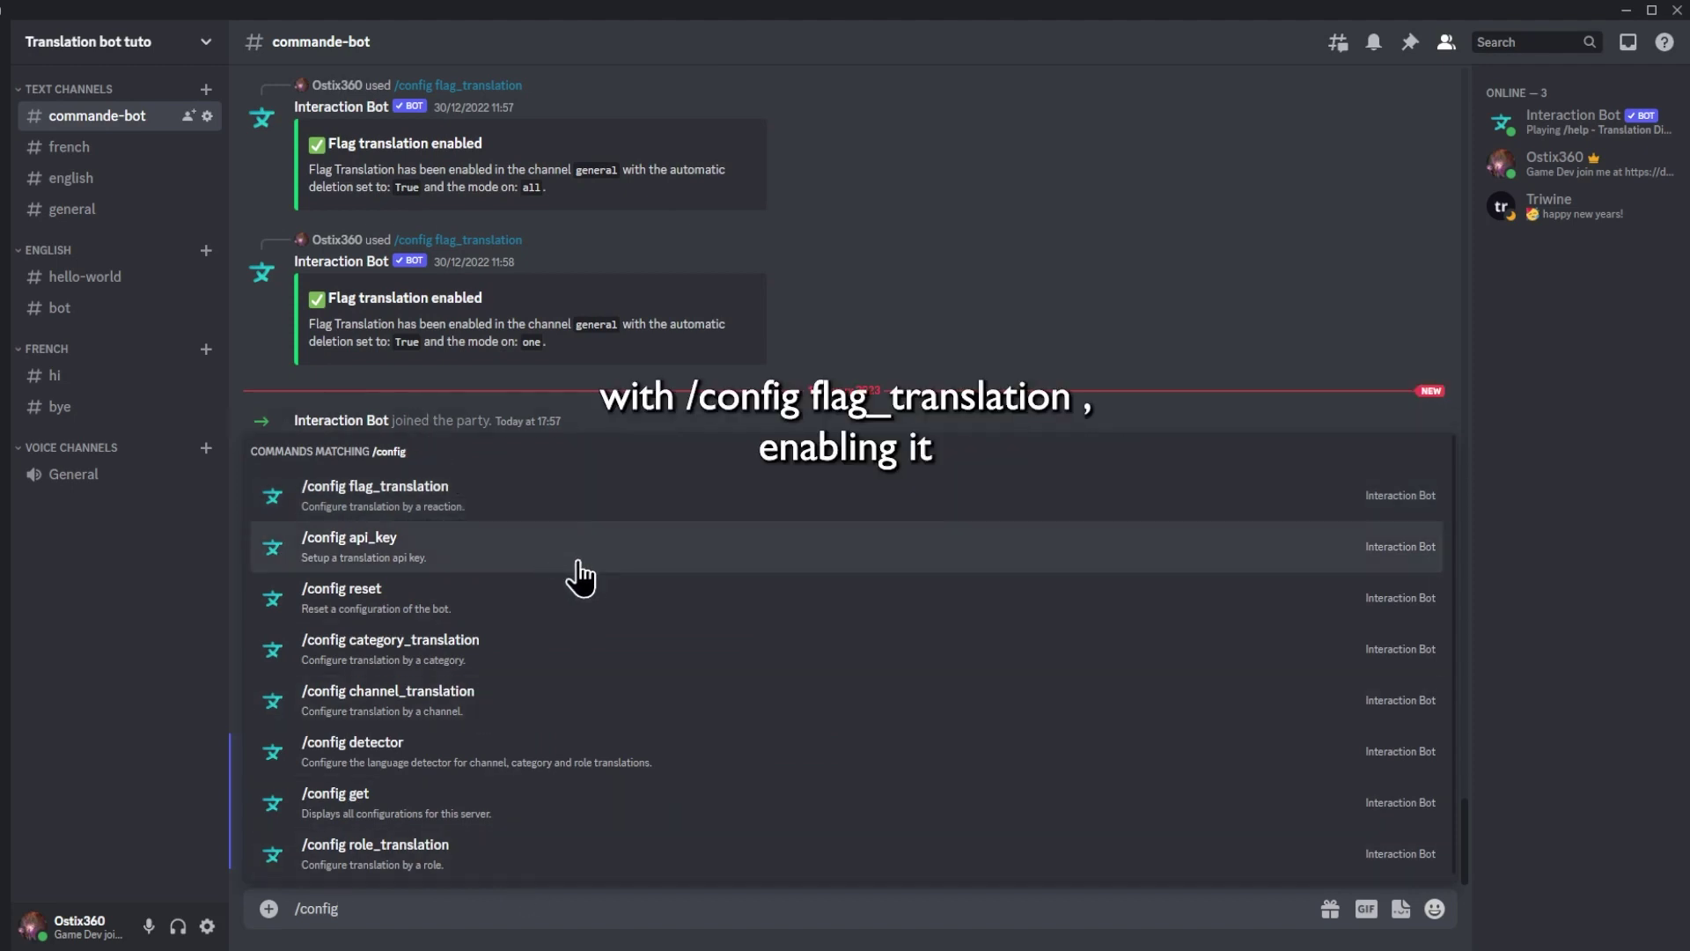
pyautogui.click(613, 513)
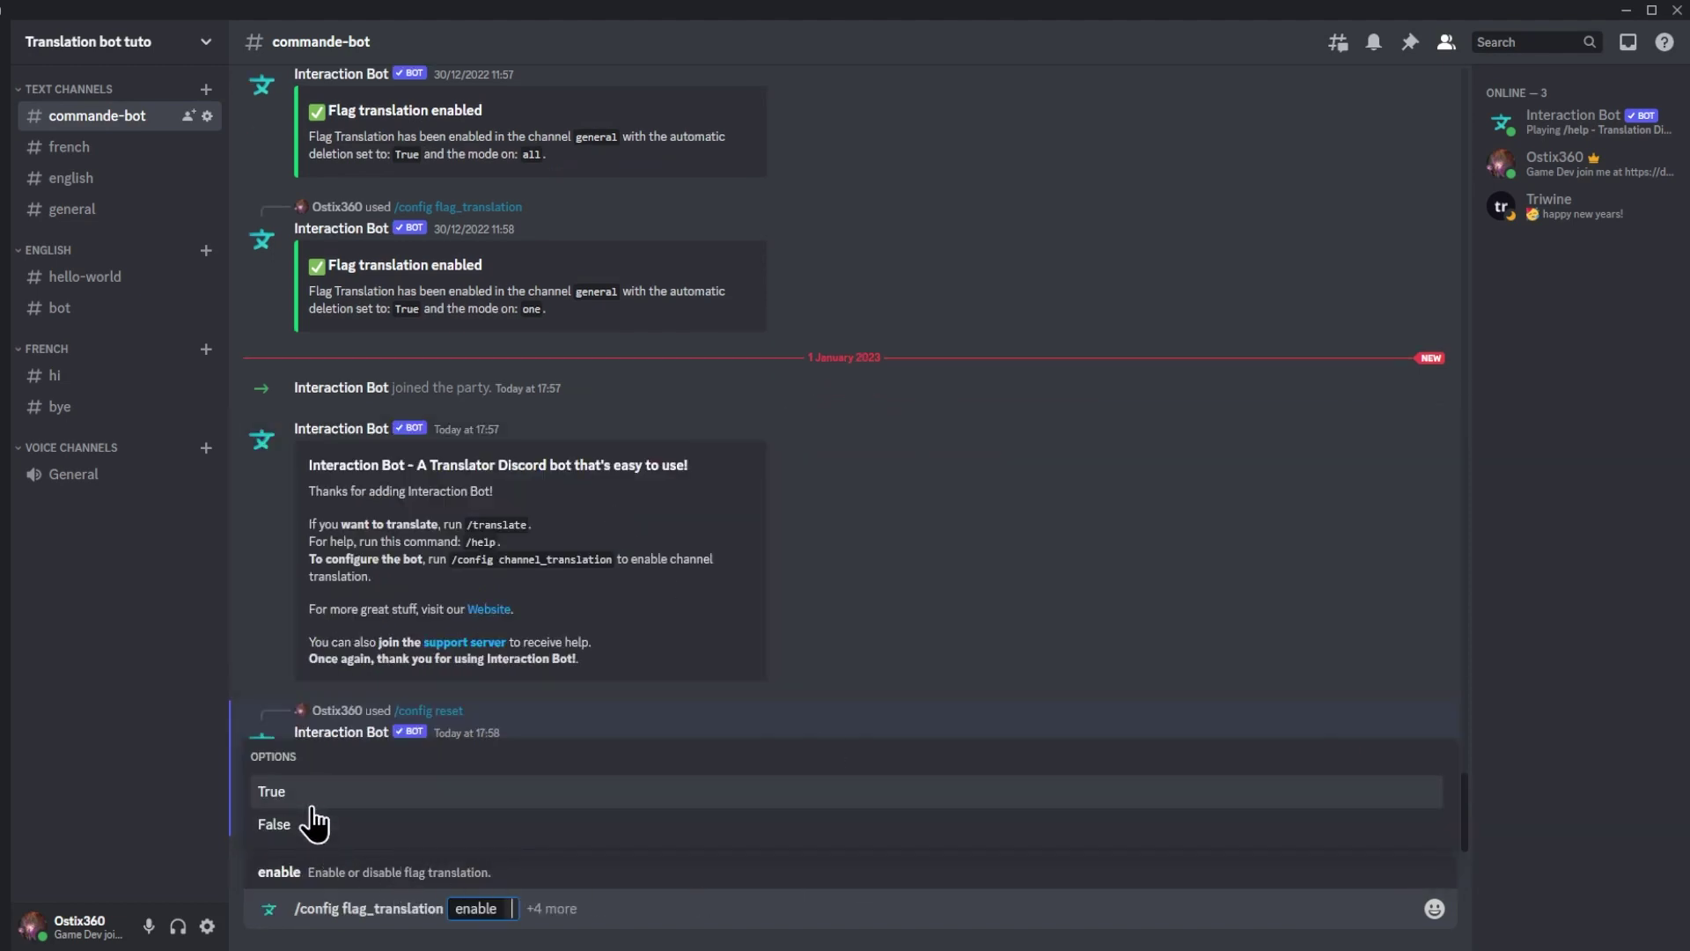
pyautogui.press('Tab')
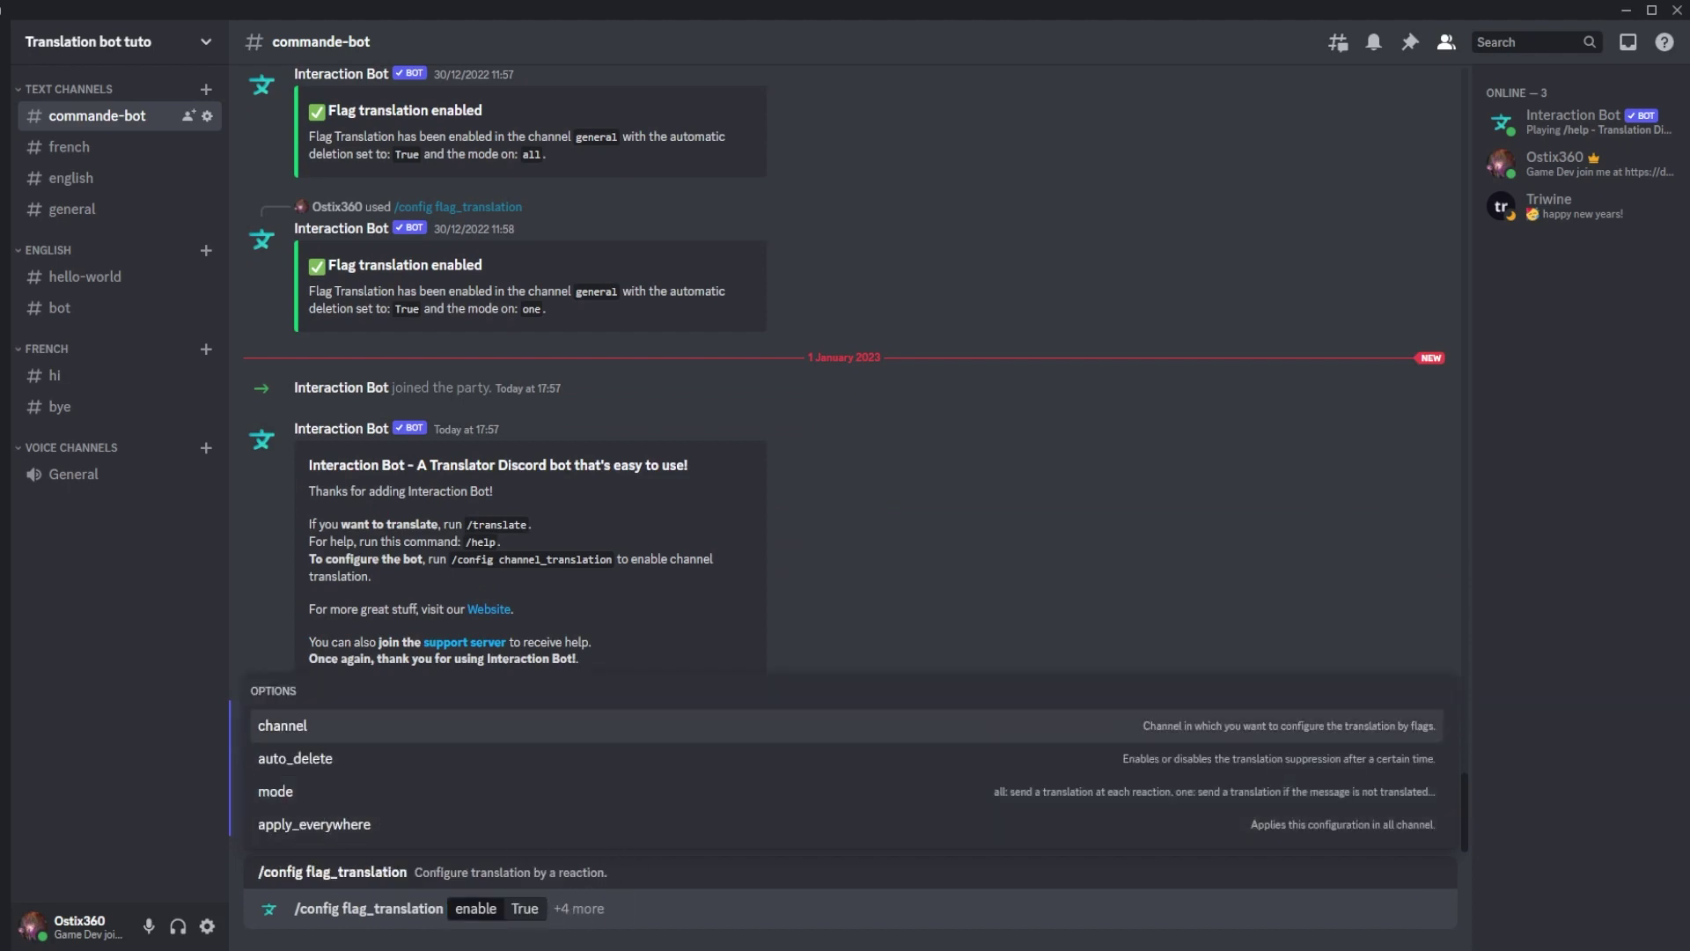
pyautogui.press('Tab')
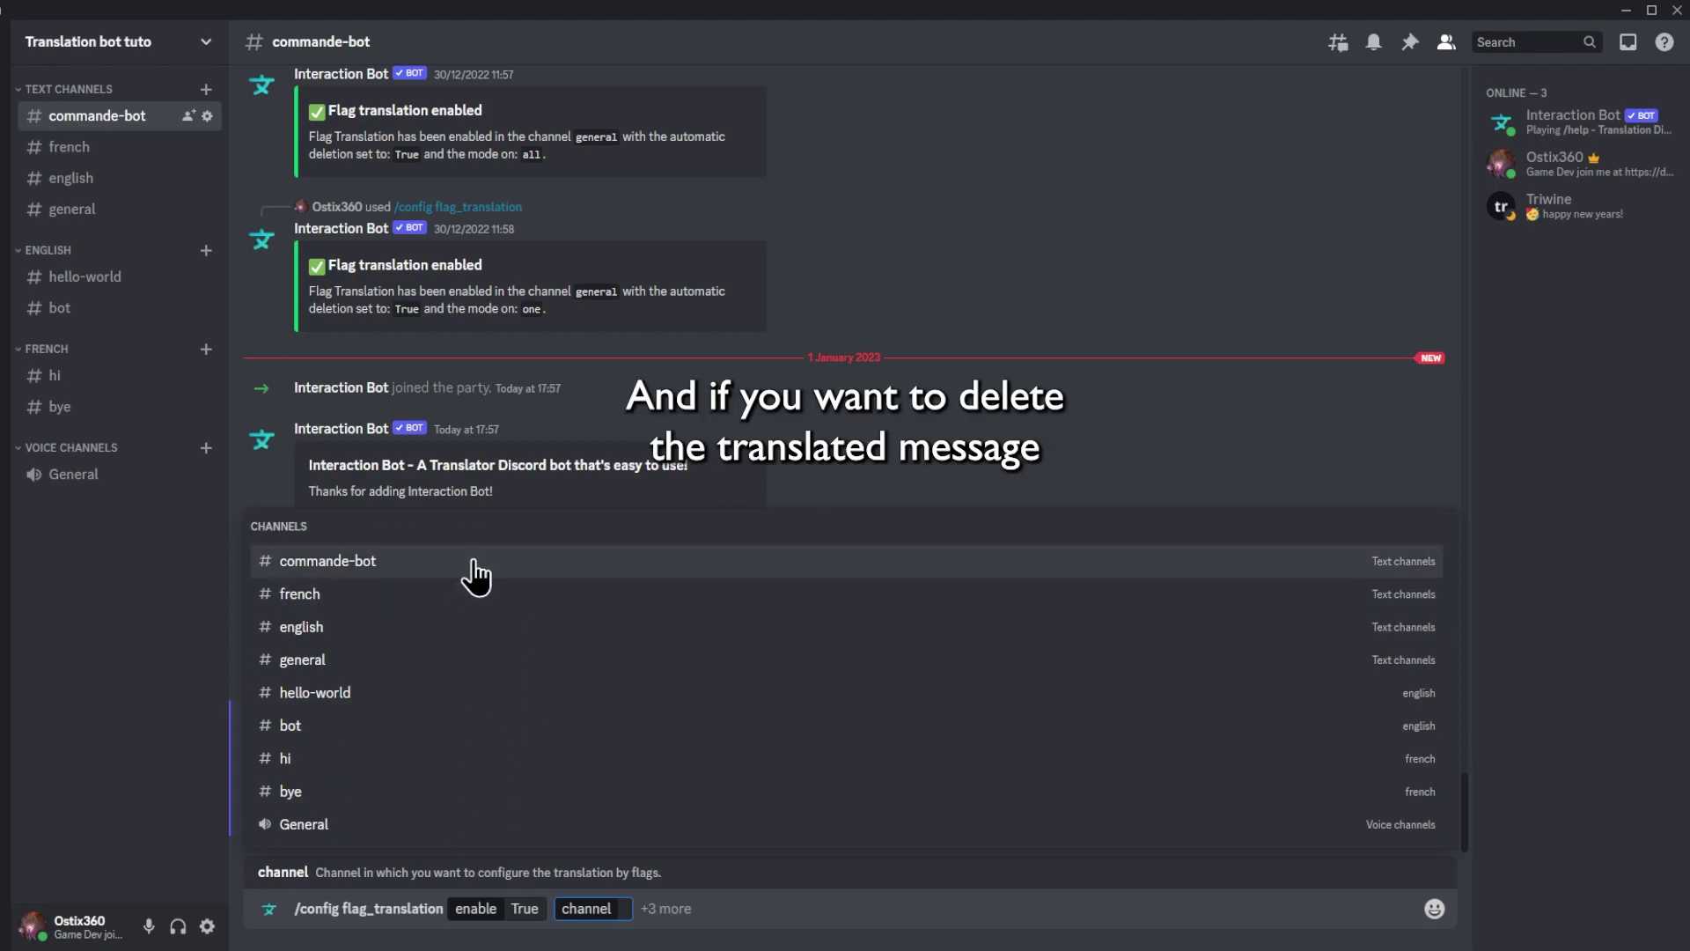
pyautogui.click(699, 659)
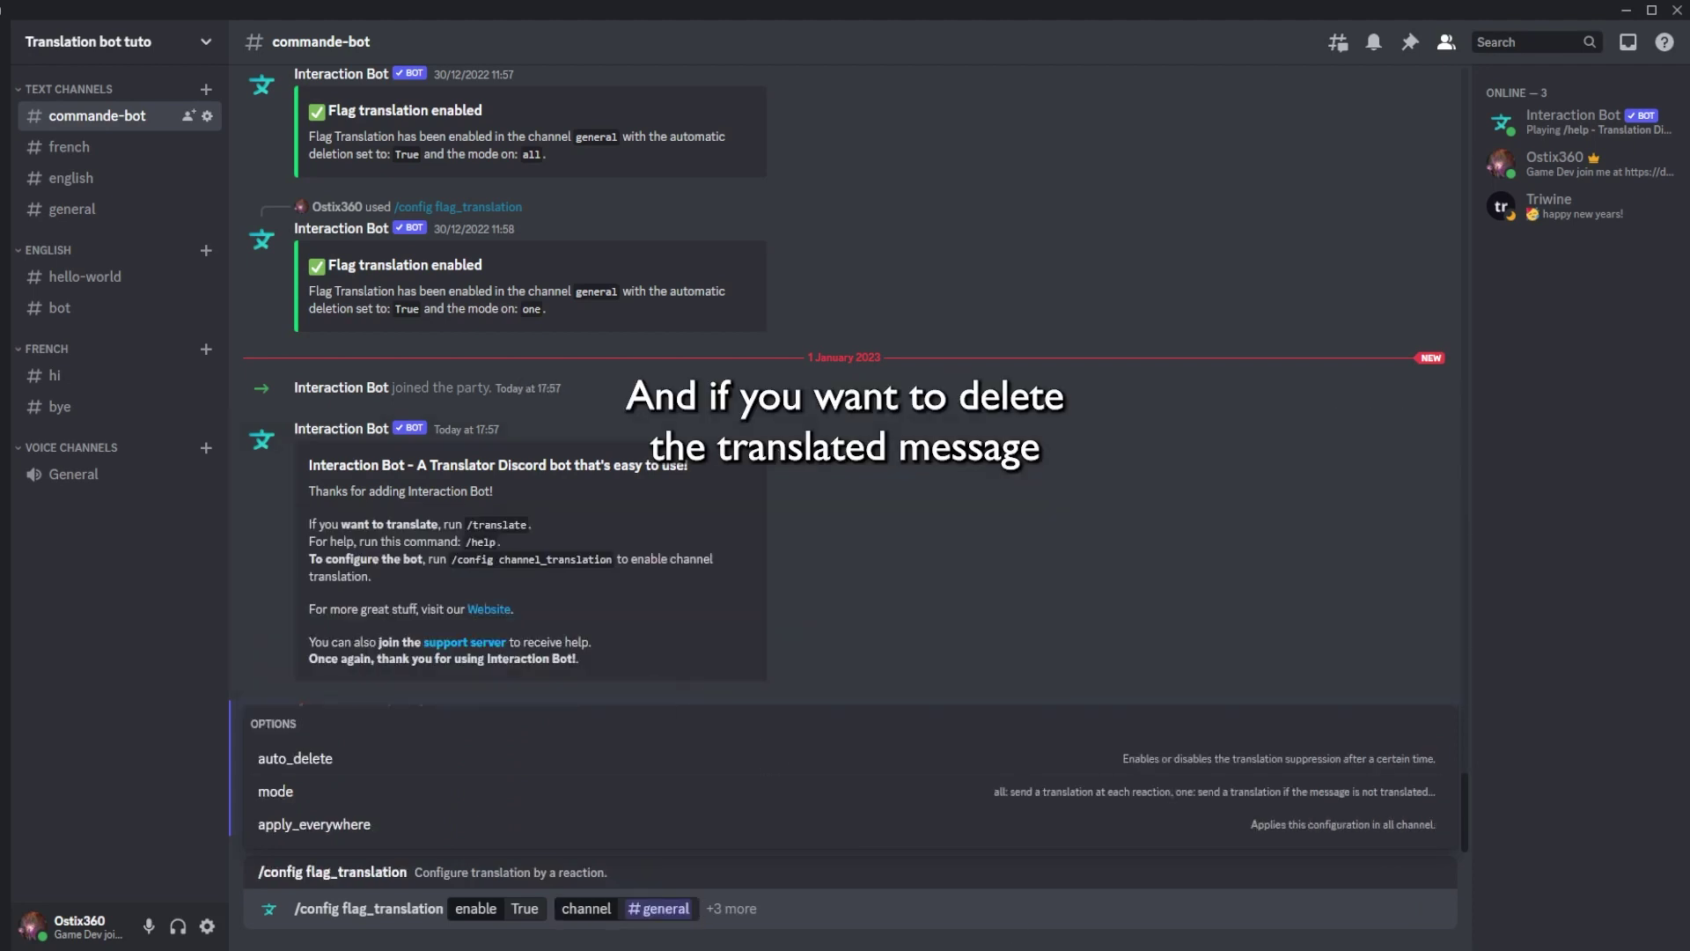
pyautogui.click(392, 764)
pyautogui.click(560, 795)
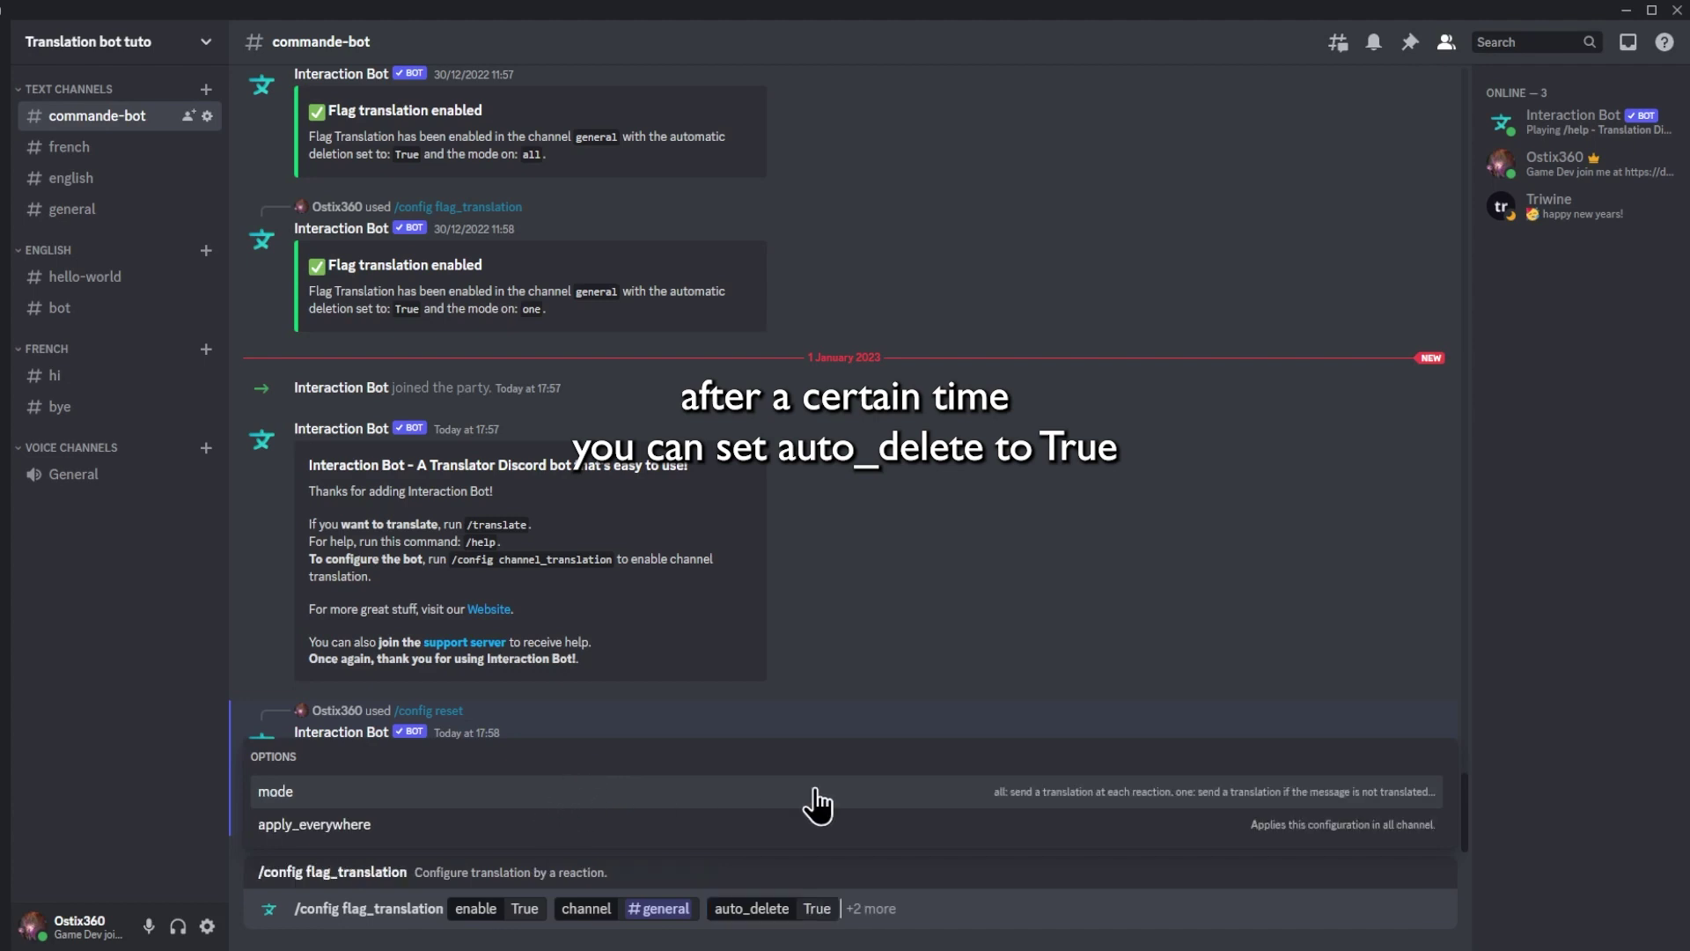
pyautogui.click(852, 797)
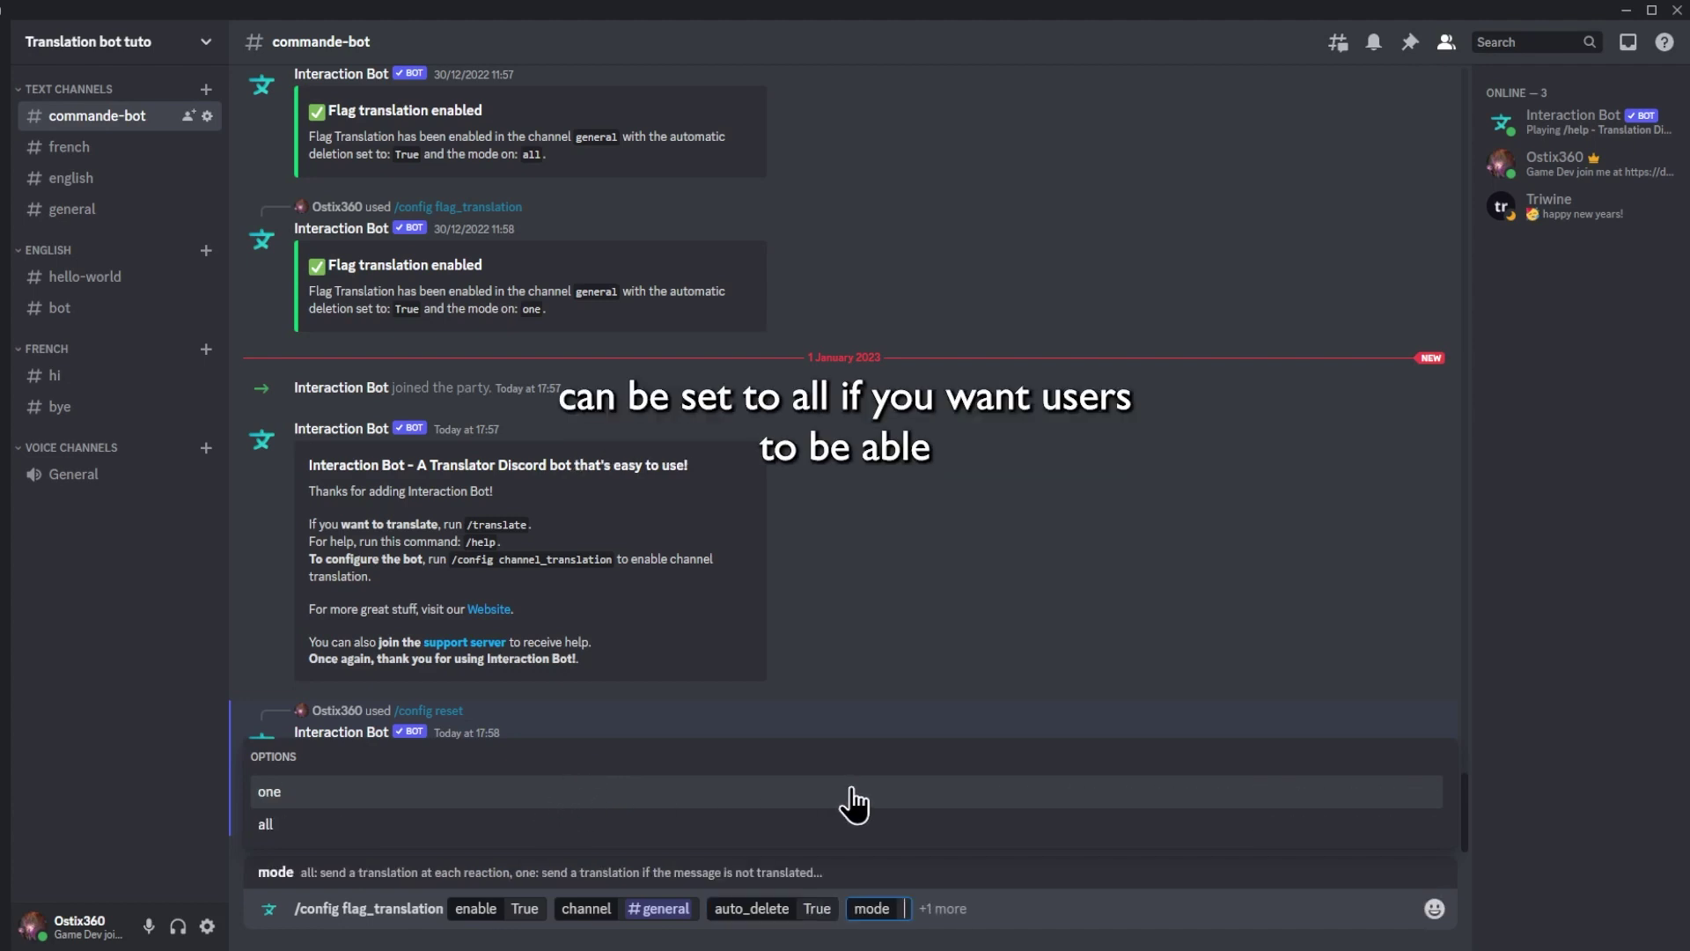
pyautogui.click(808, 828)
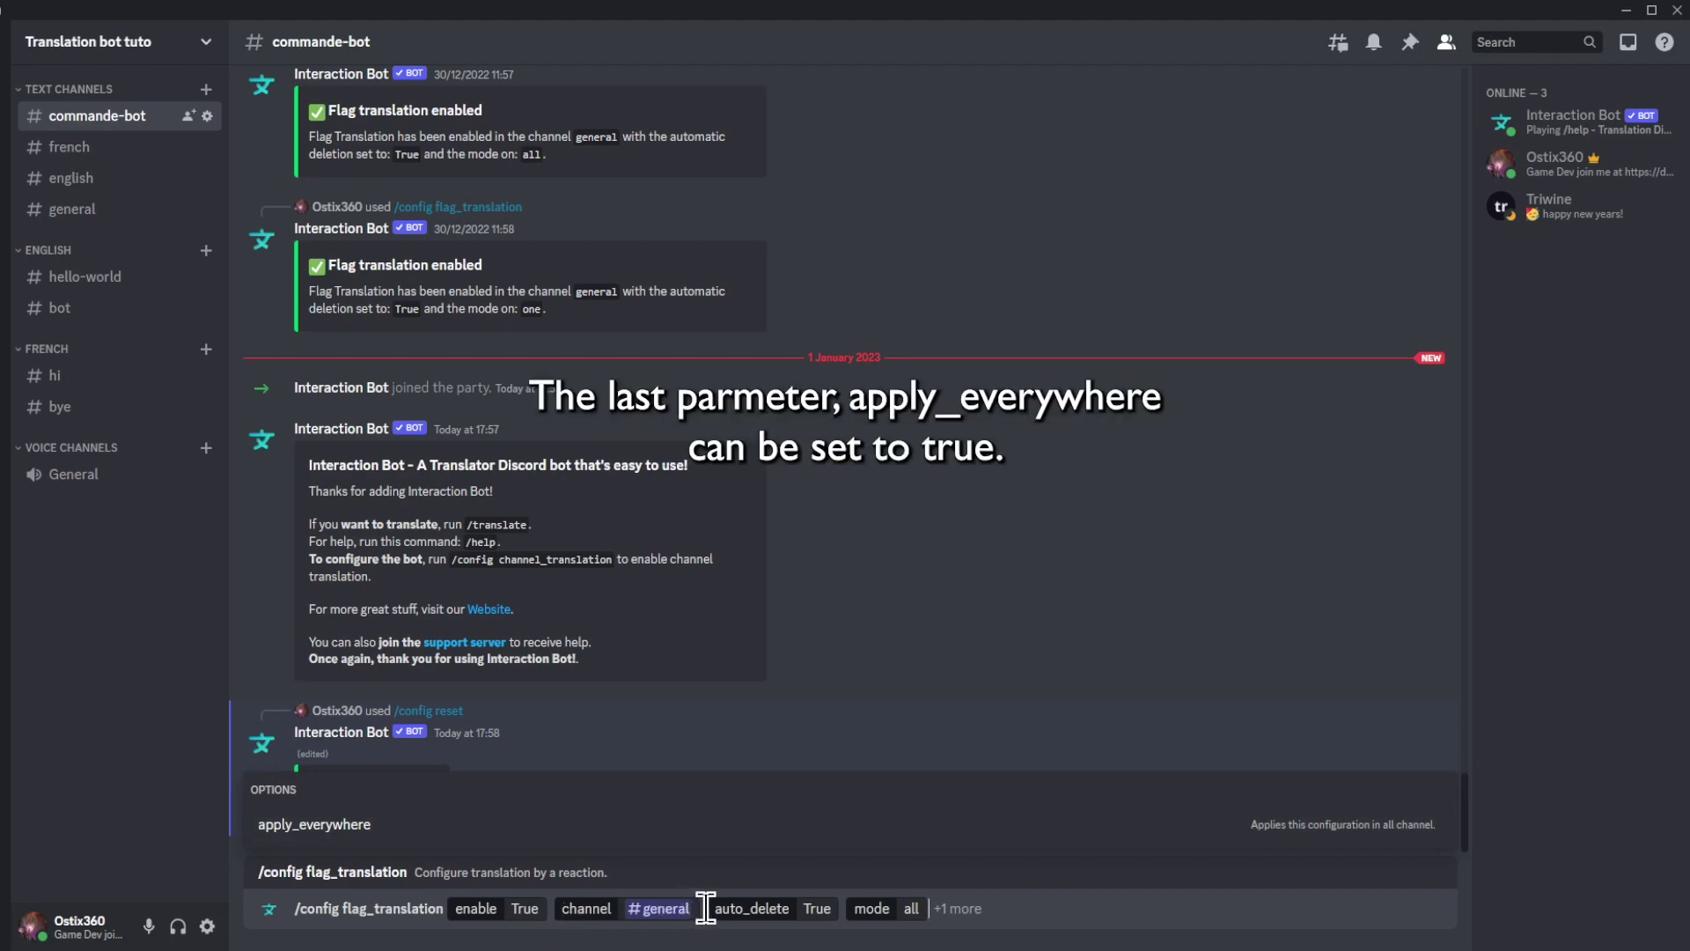
pyautogui.click(624, 829)
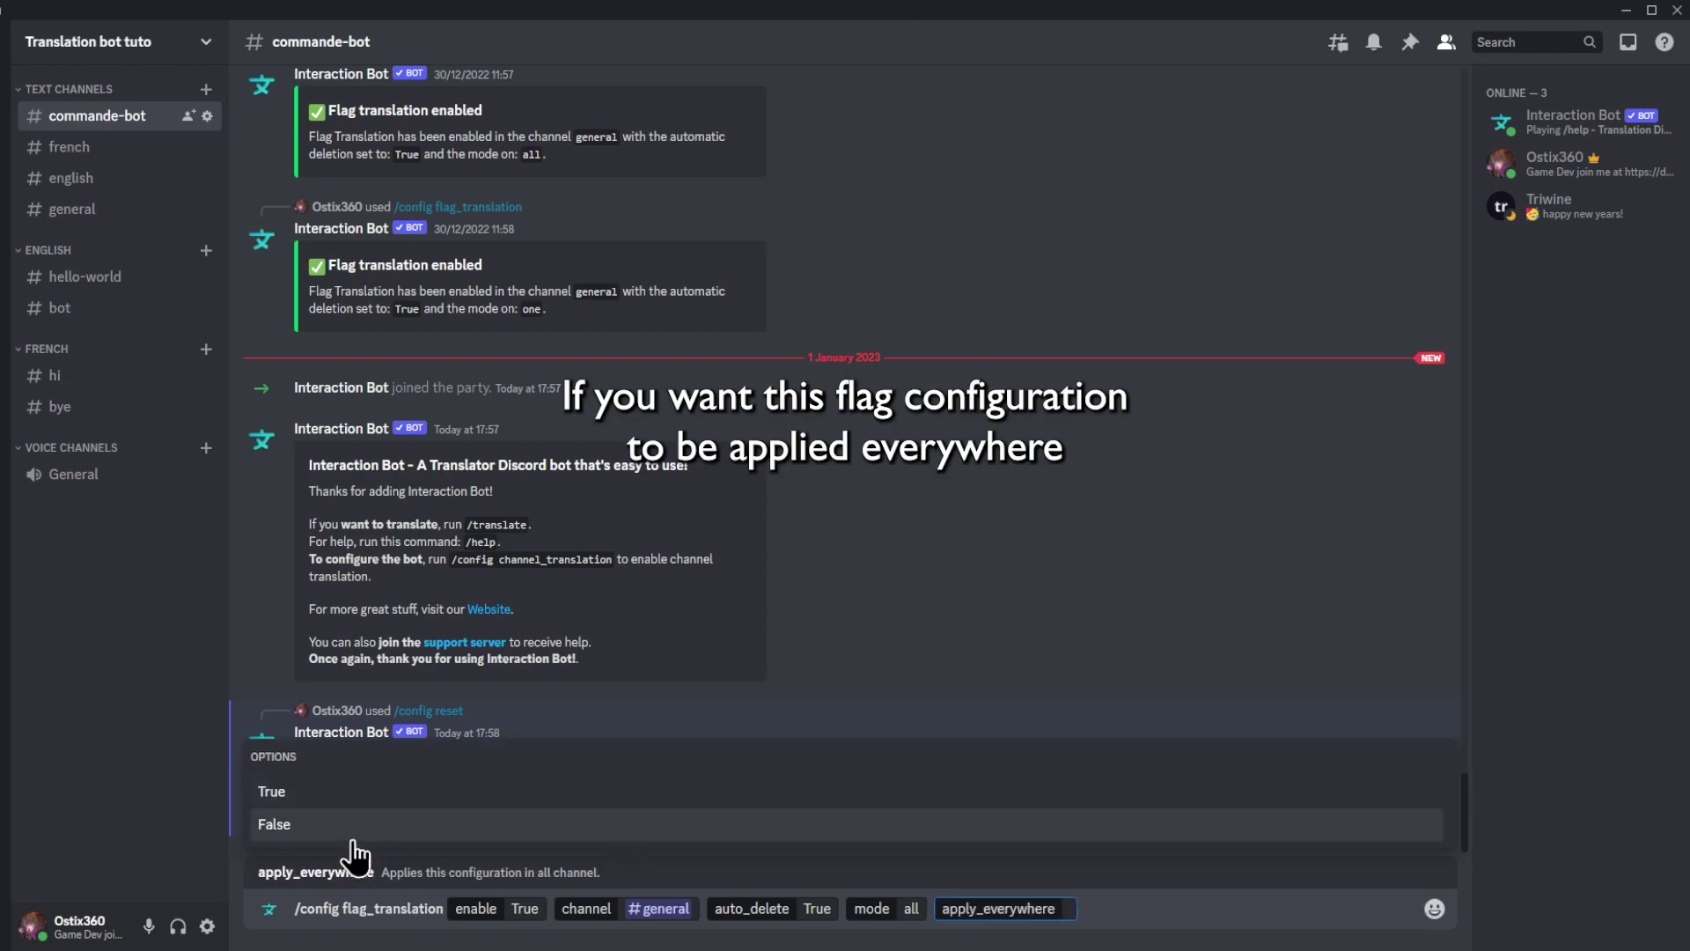
pyautogui.click(678, 845)
pyautogui.press('Return')
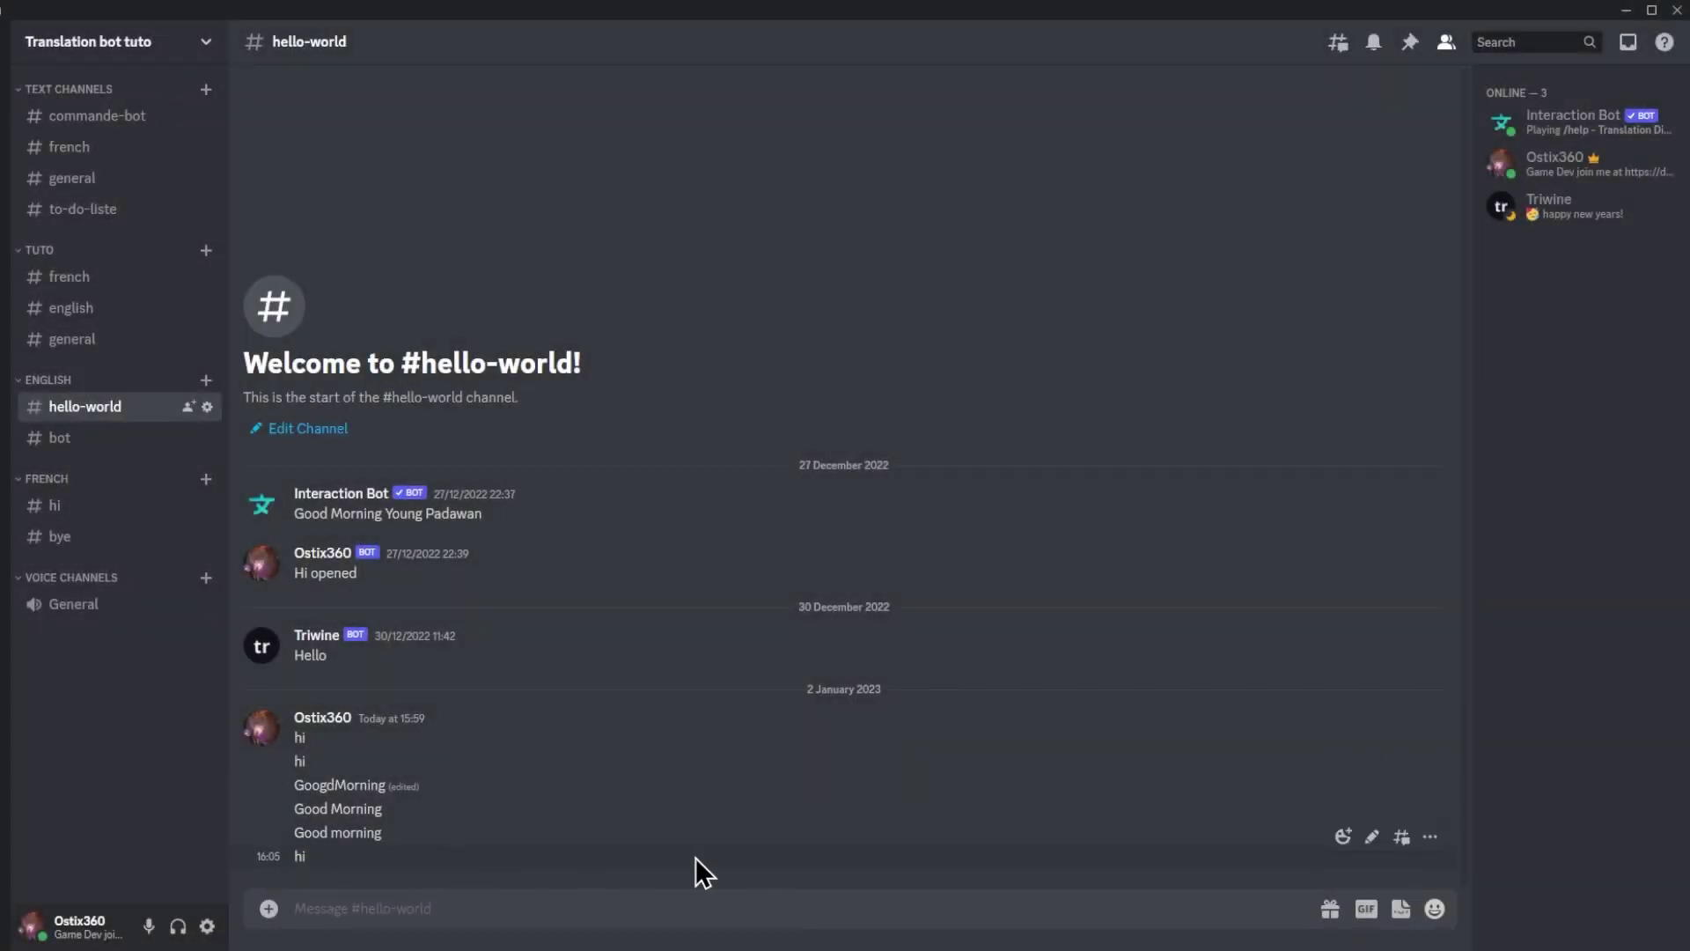
# Step: React to the hi message with the French flag to get its 'Bonjour' translation
pyautogui.click(1343, 836)
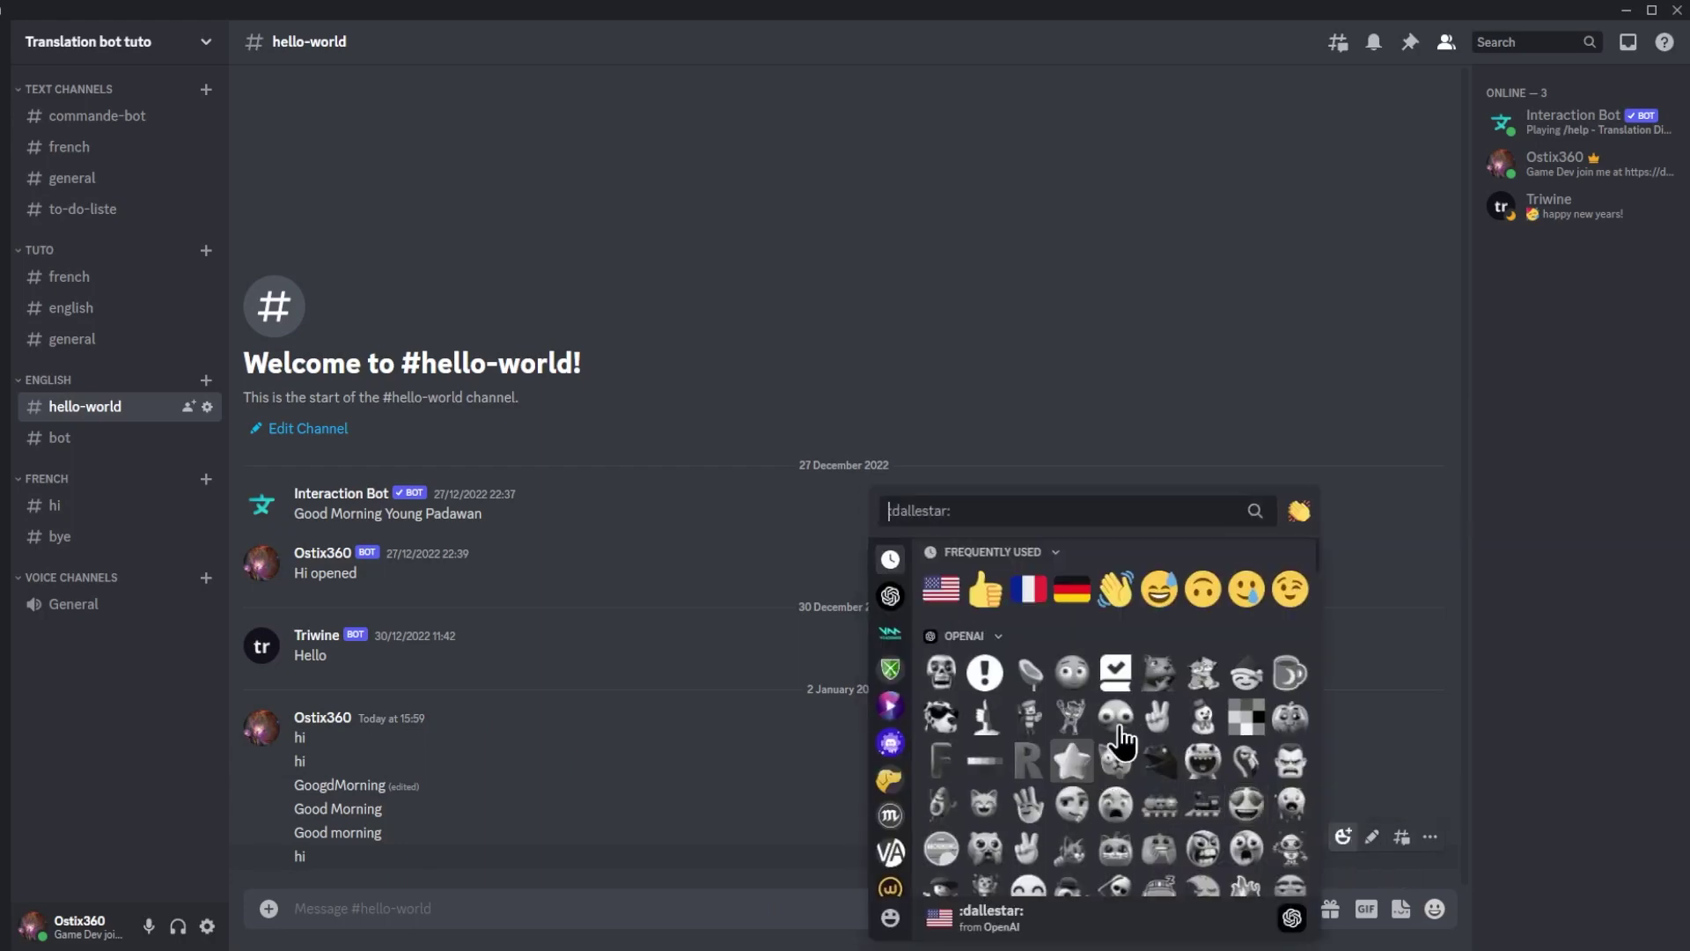
pyautogui.click(1032, 590)
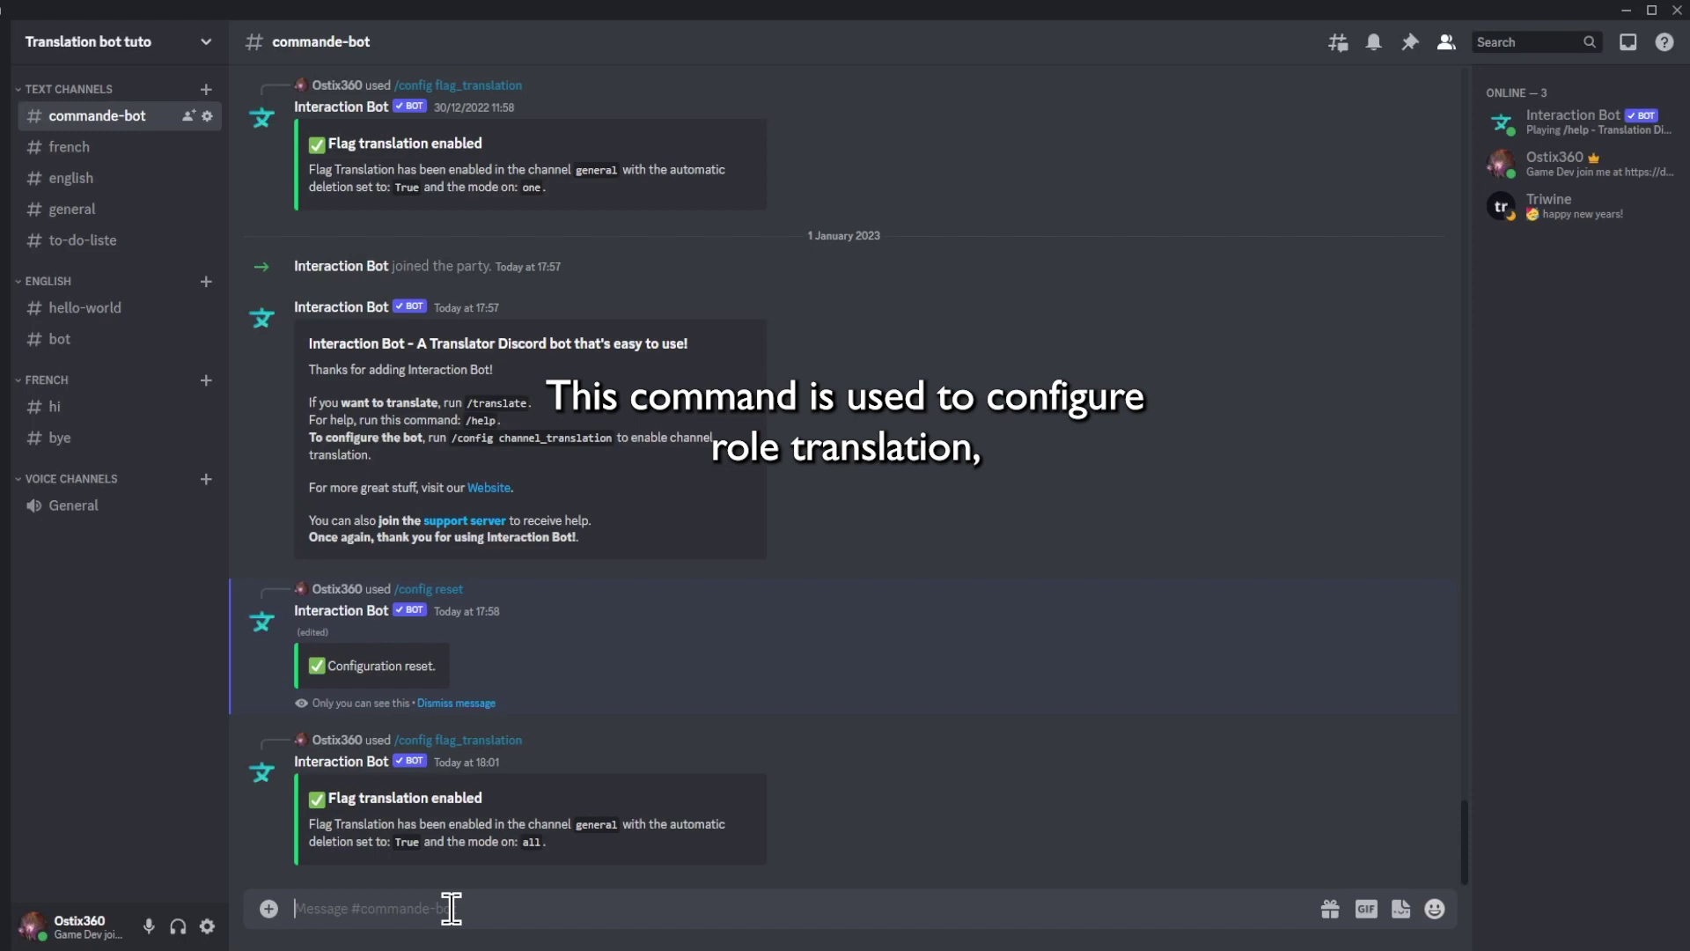
pyautogui.write('/')
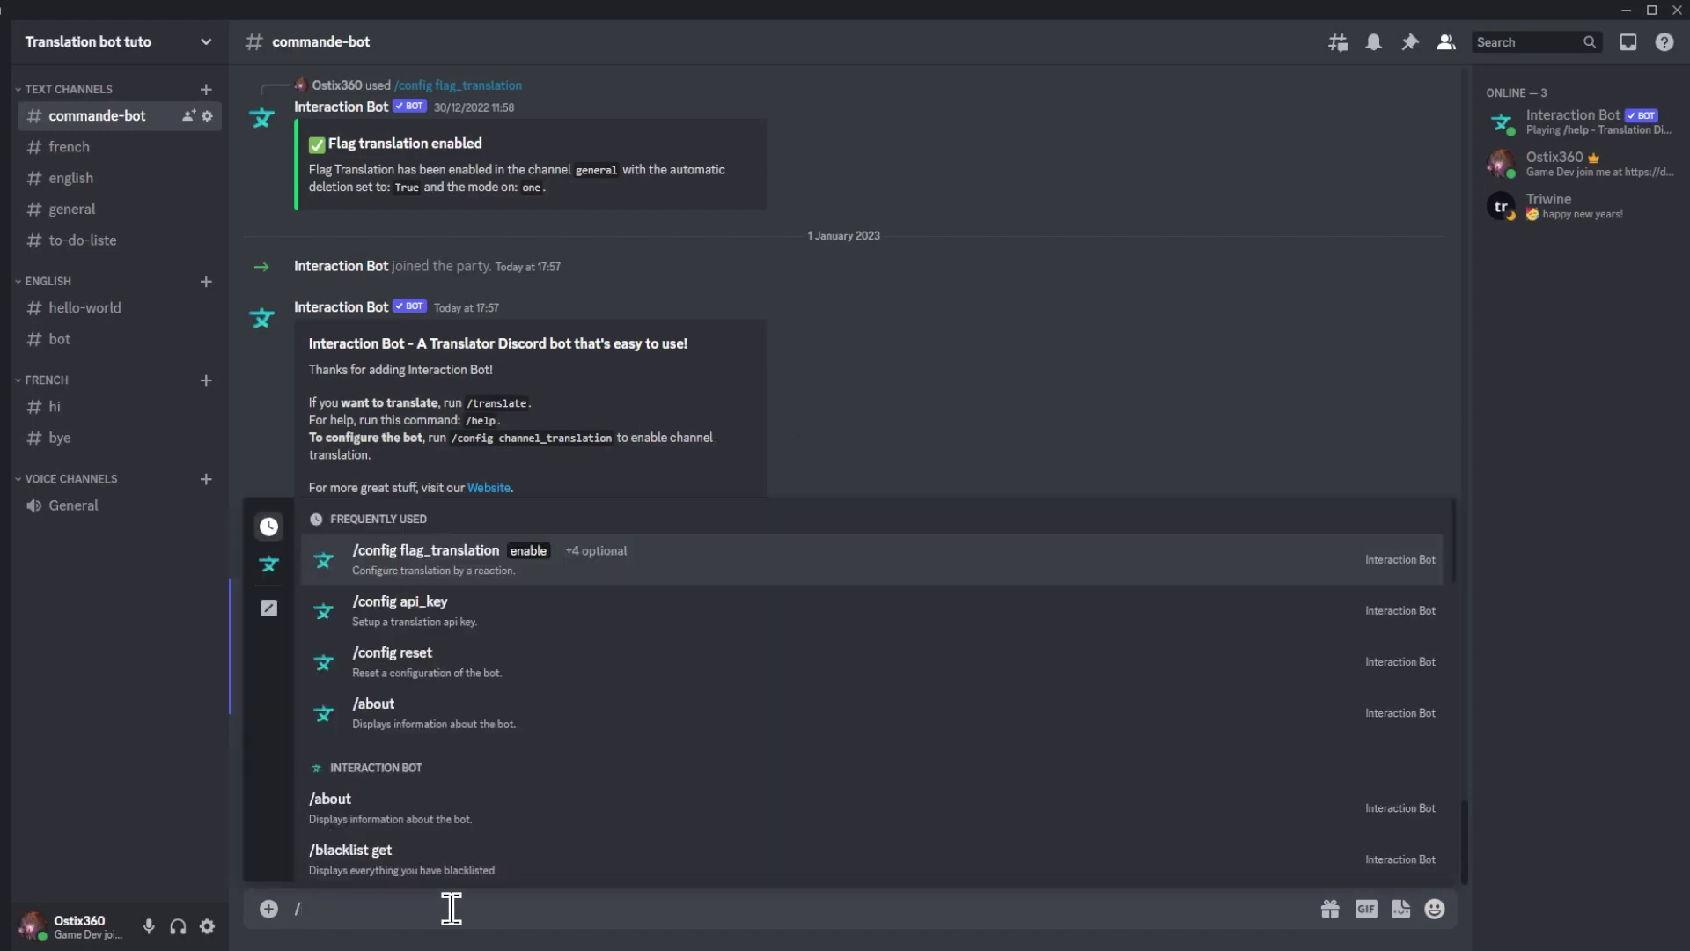
pyautogui.write('config')
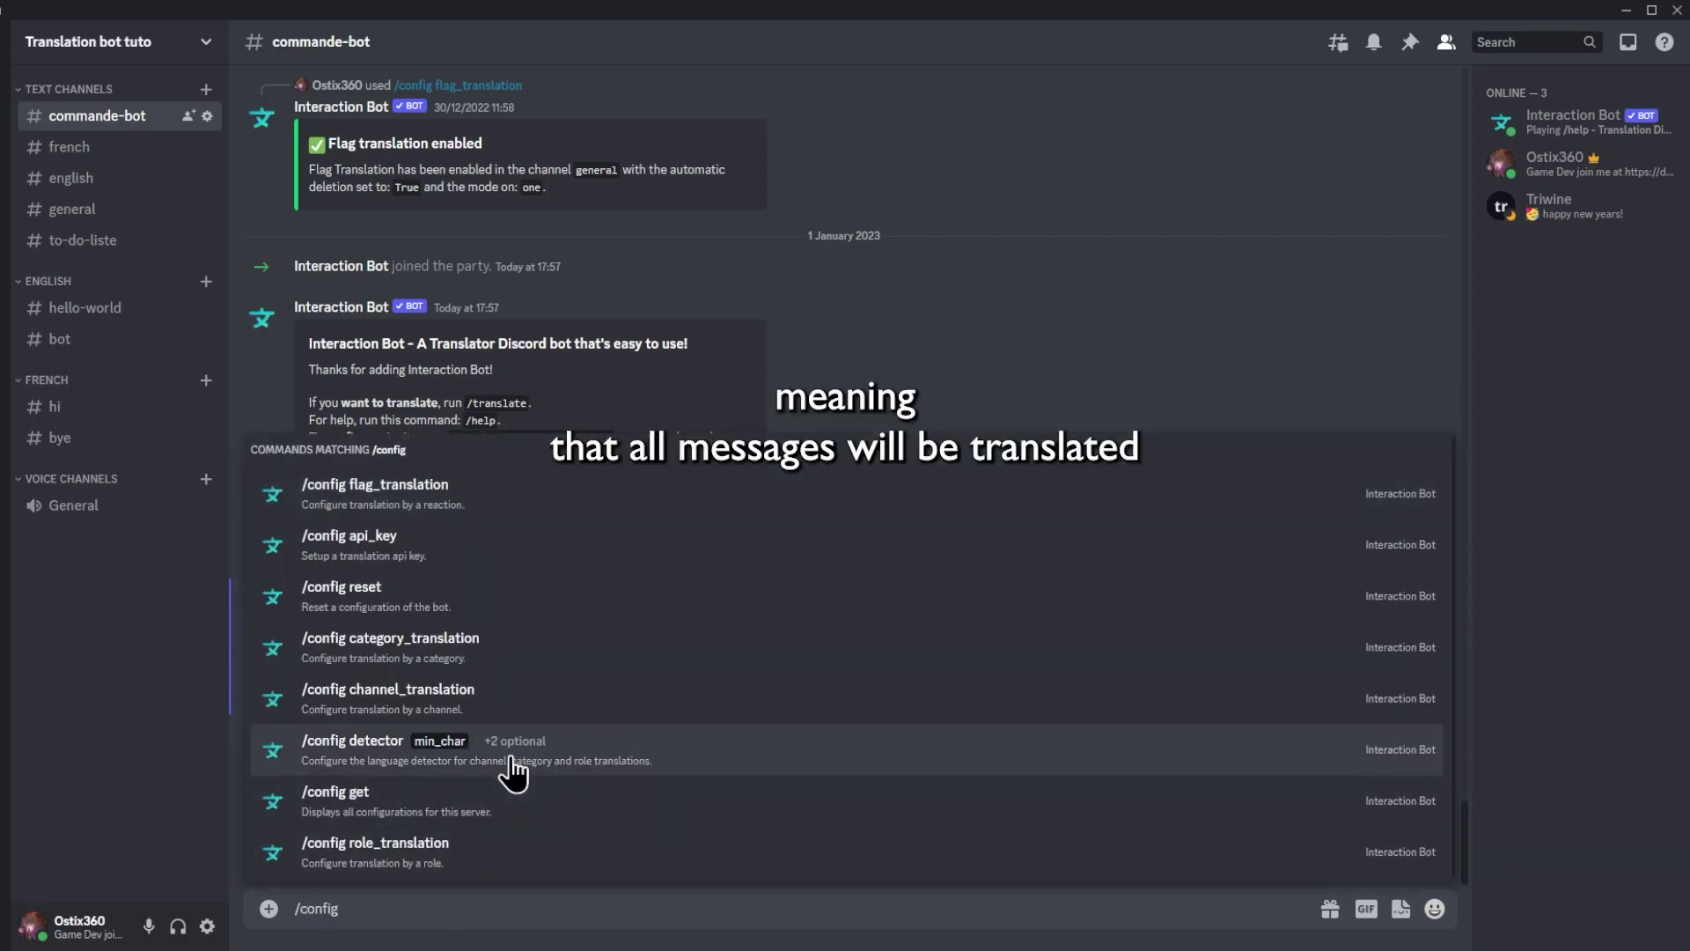
pyautogui.click(702, 863)
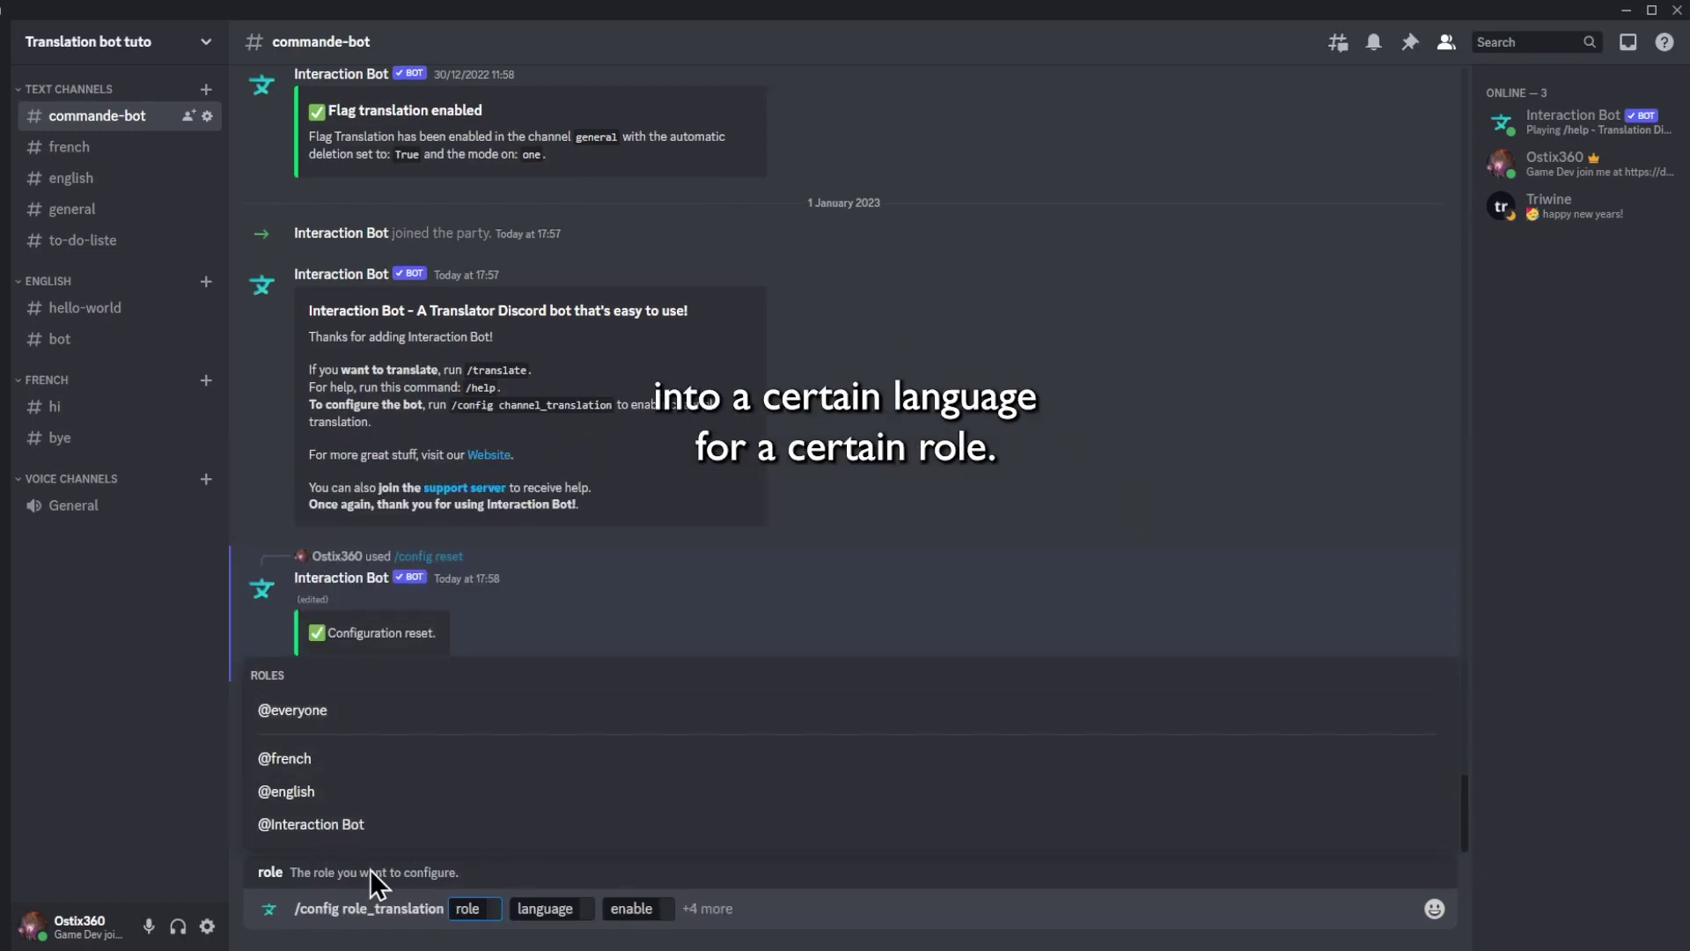
pyautogui.click(317, 772)
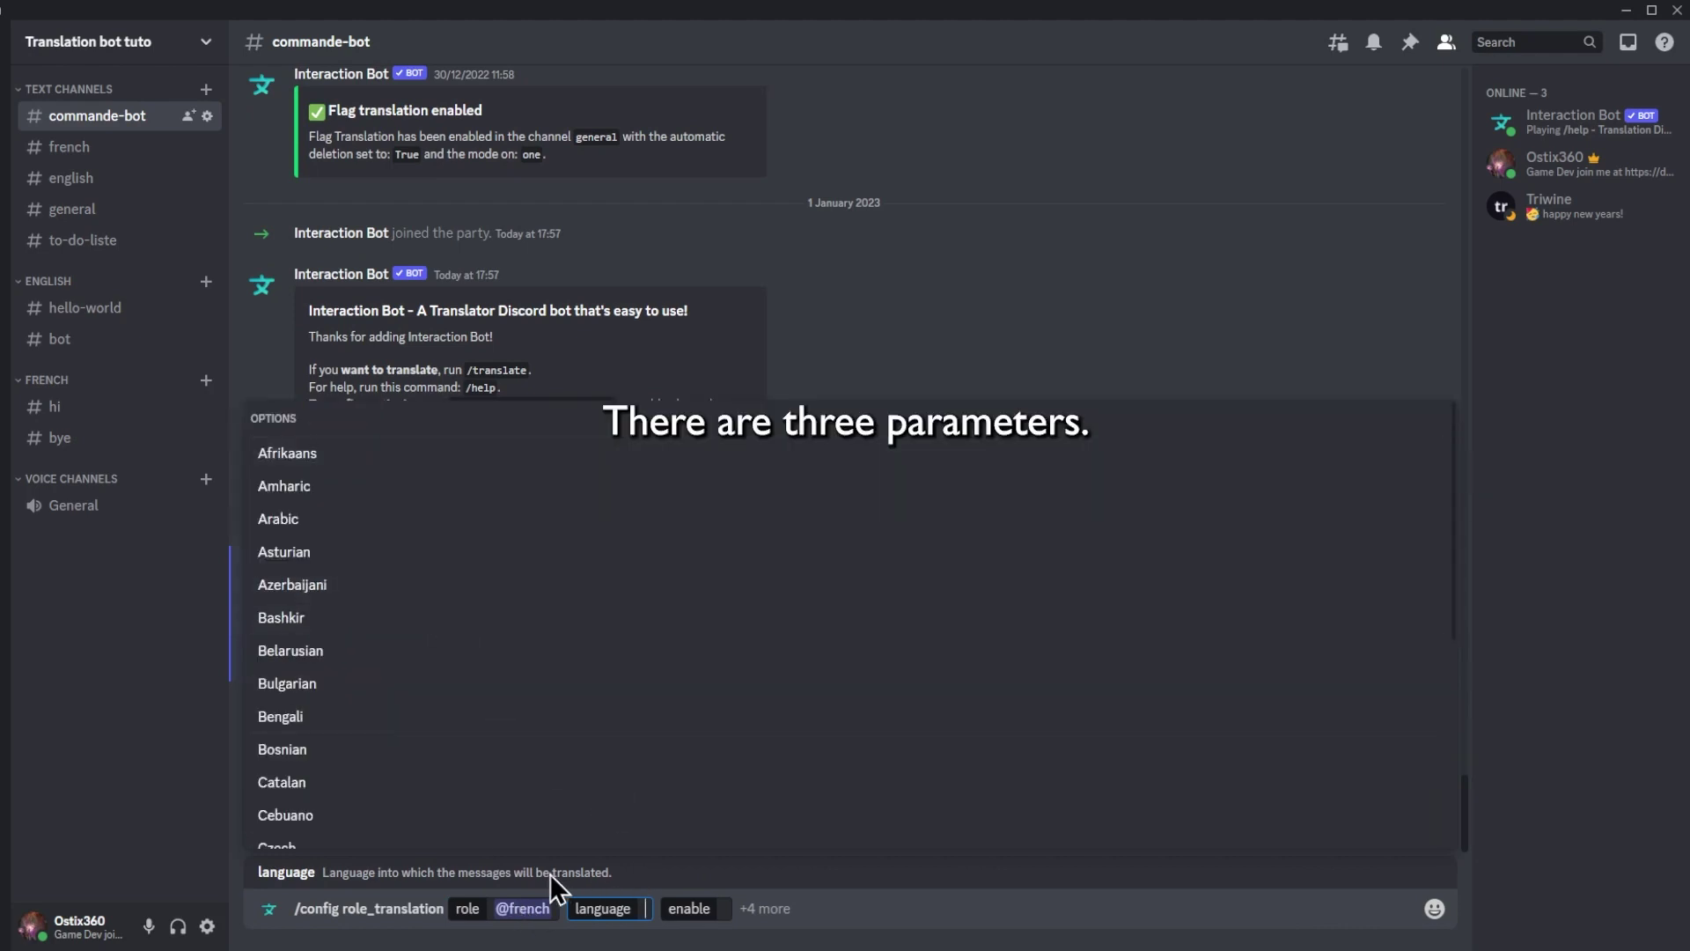
pyautogui.write('frn')
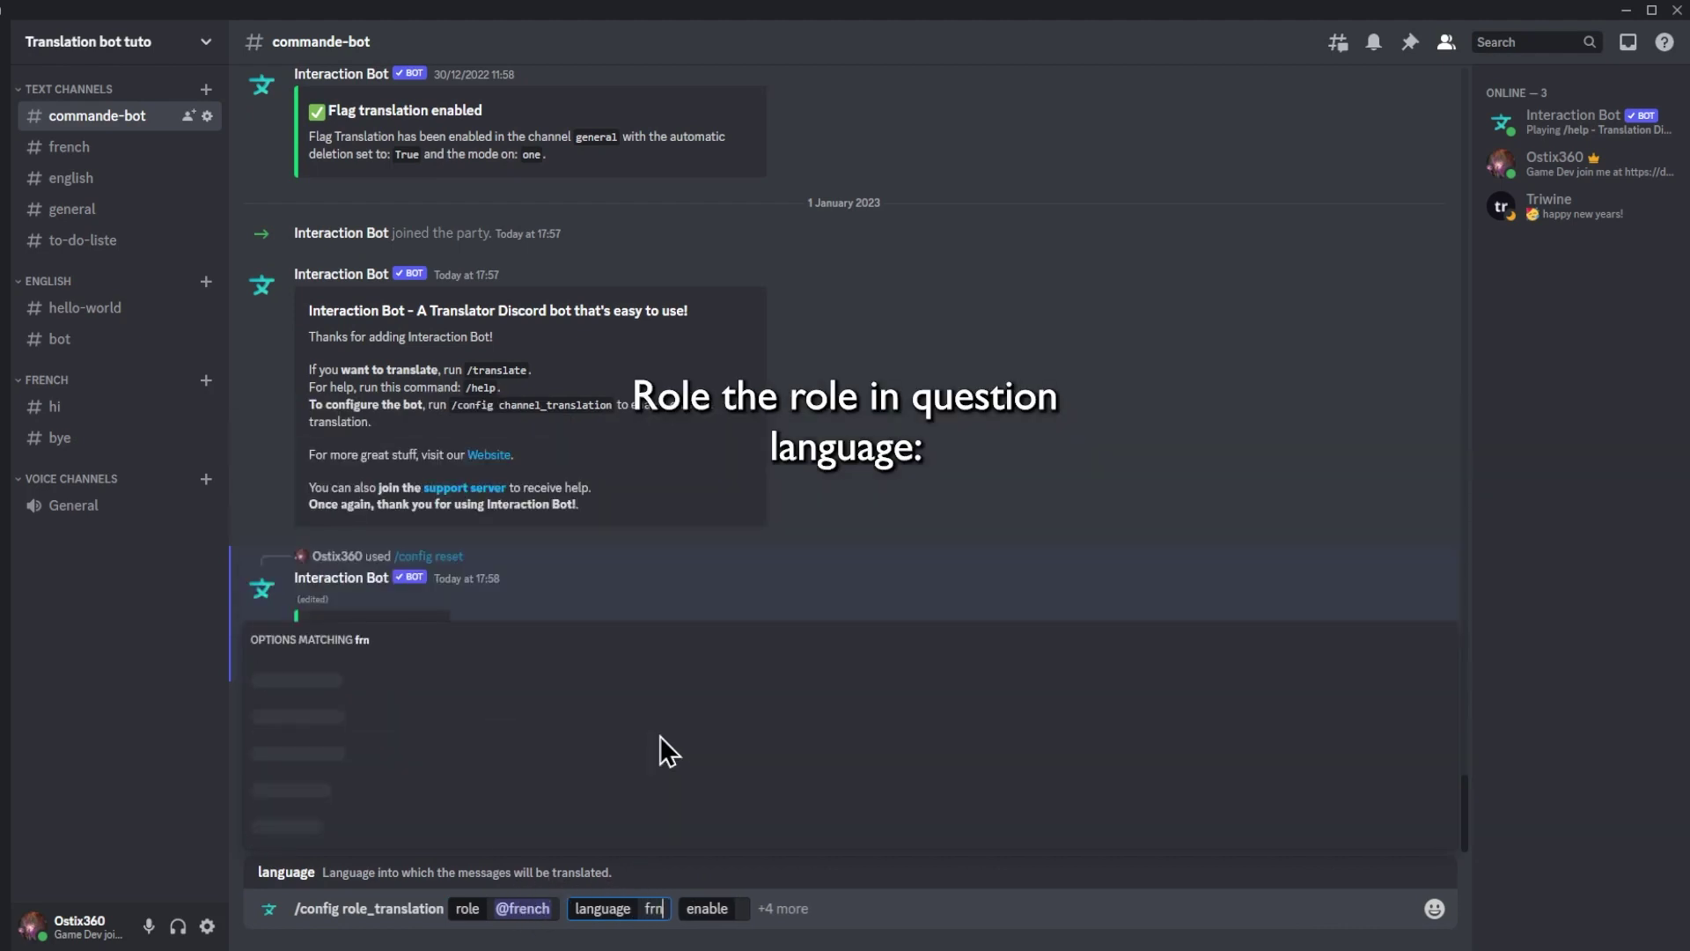
pyautogui.press('BackSpace')
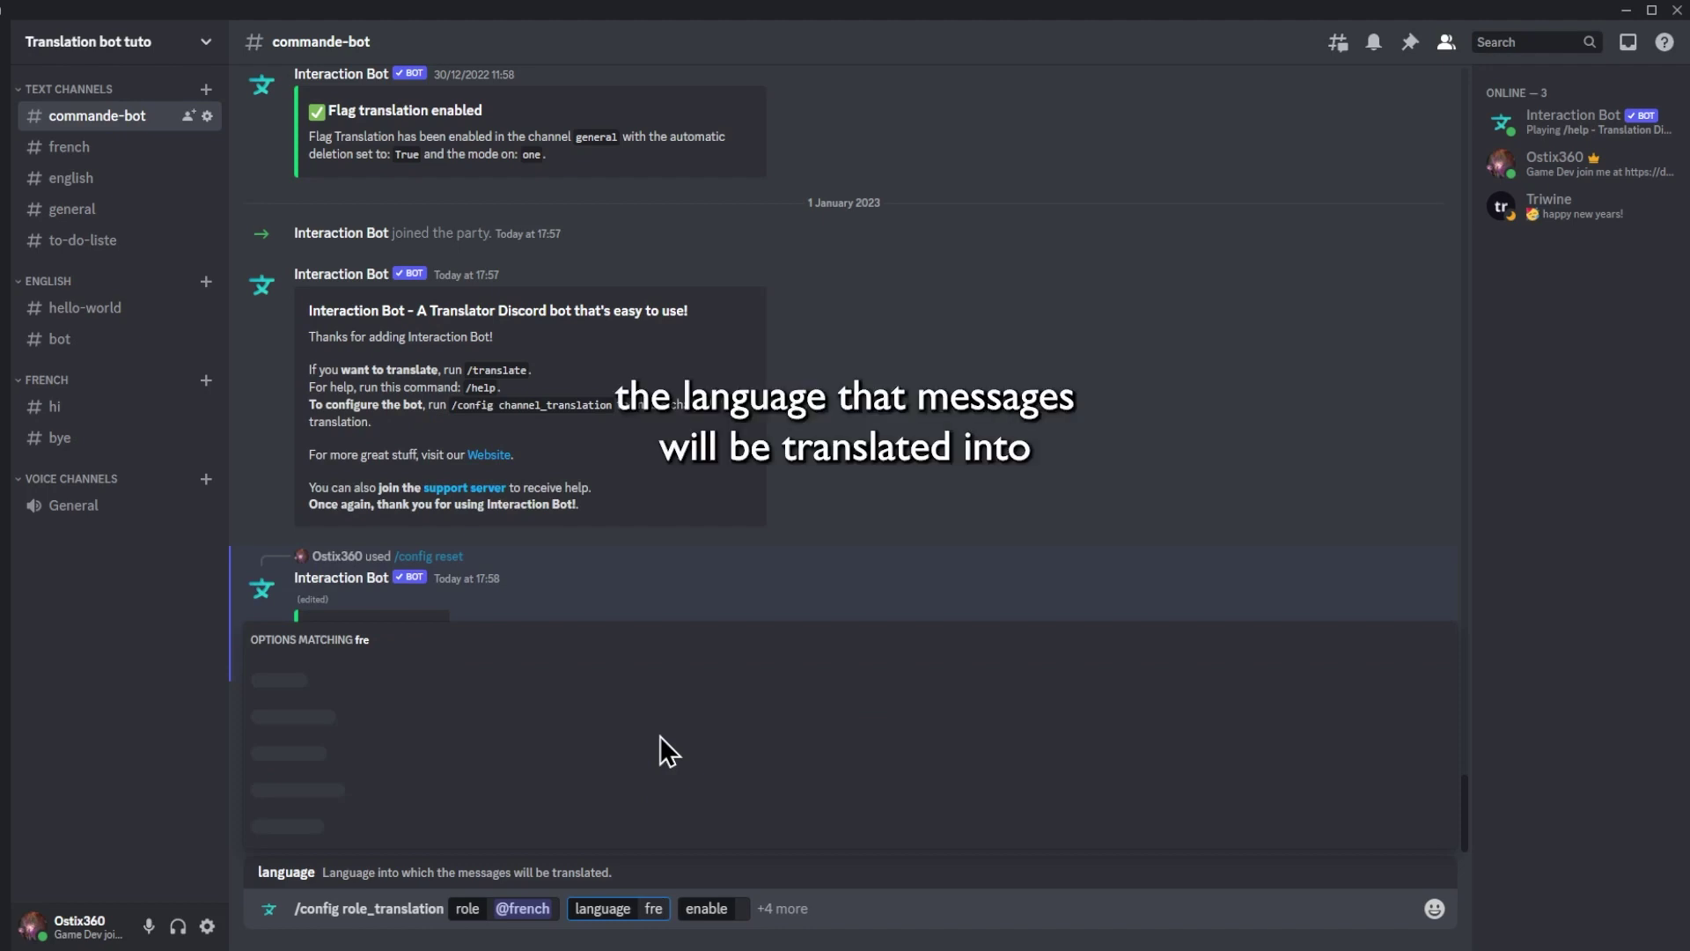
pyautogui.write('e')
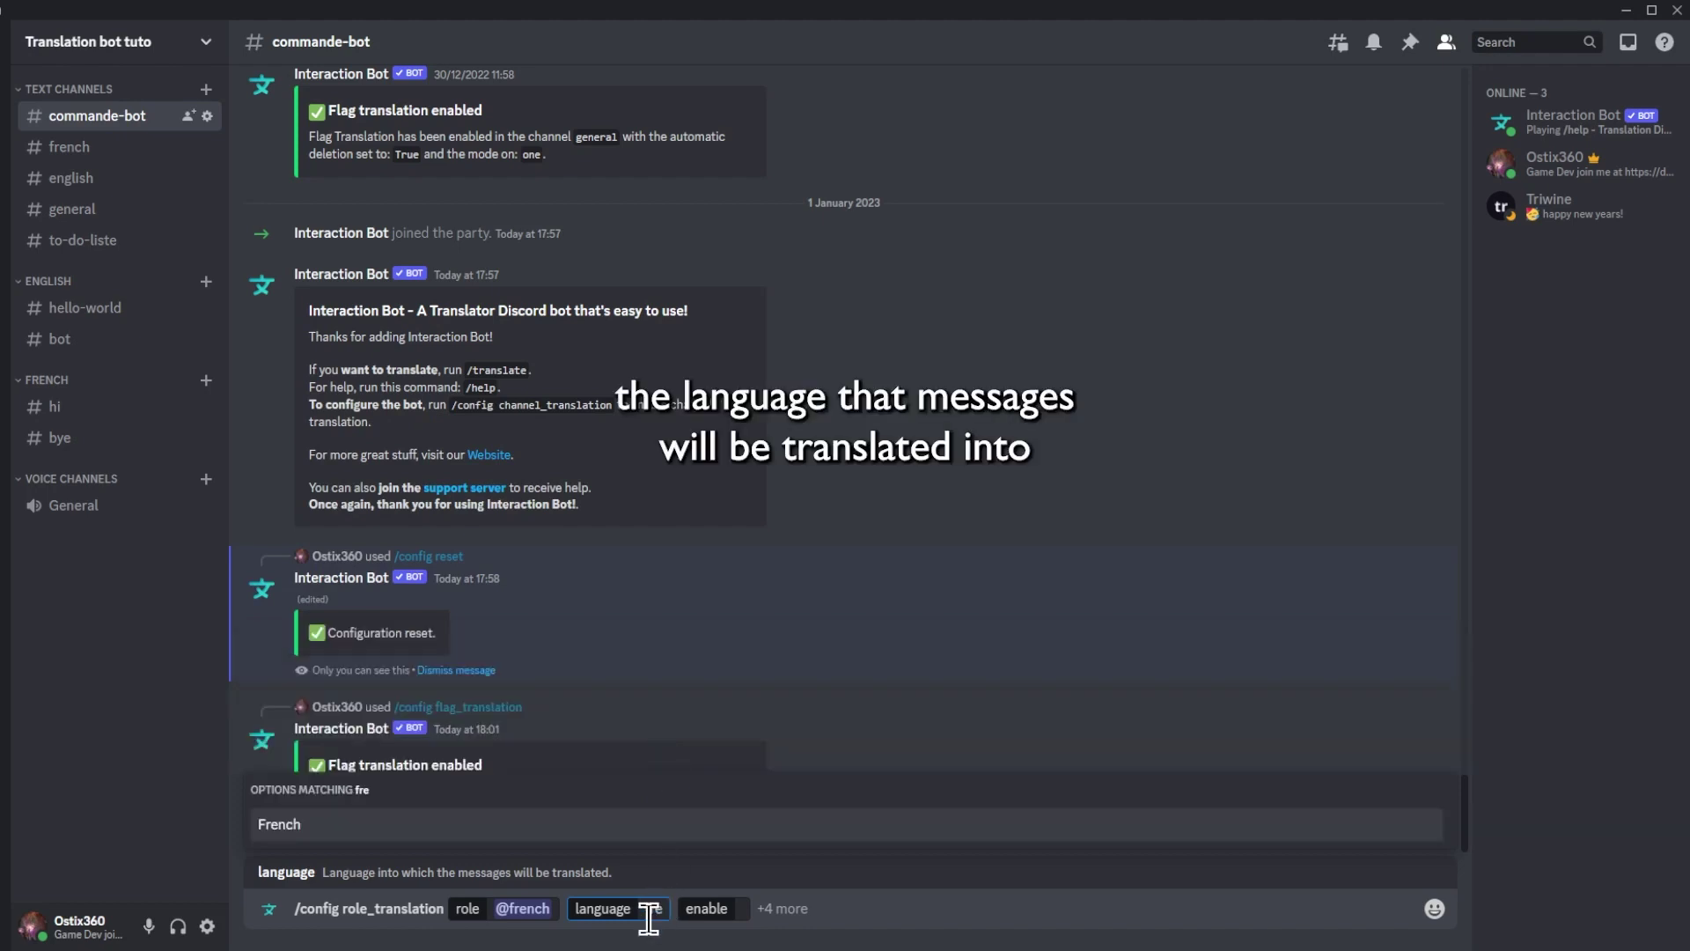
pyautogui.click(268, 831)
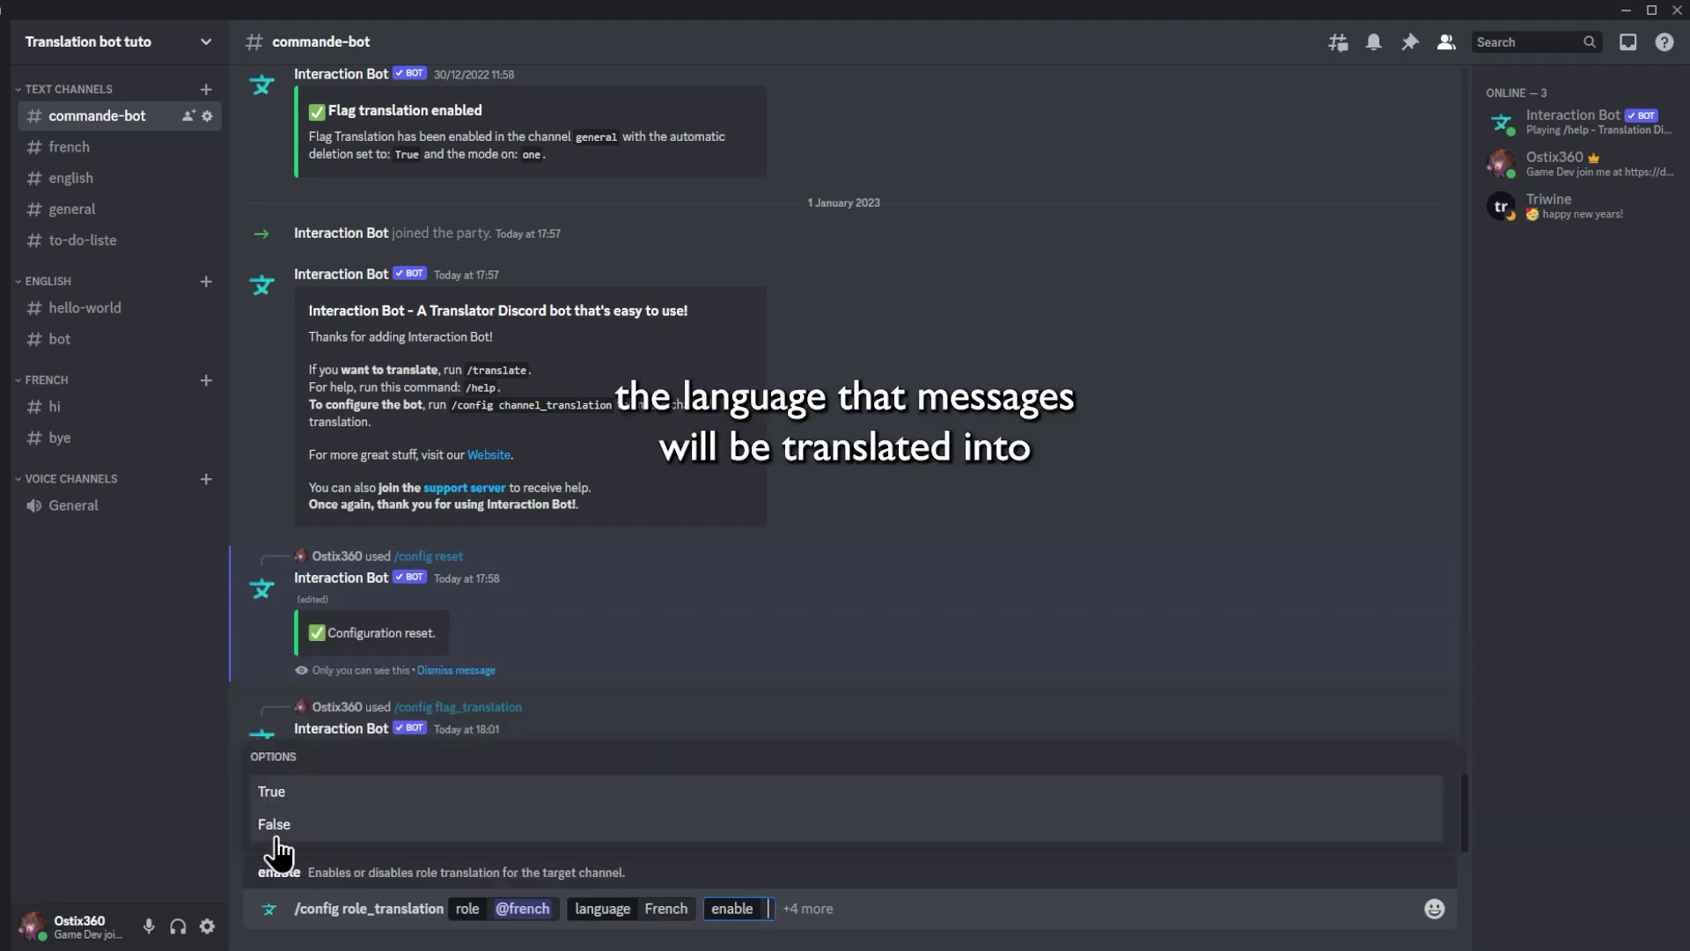
pyautogui.click(392, 797)
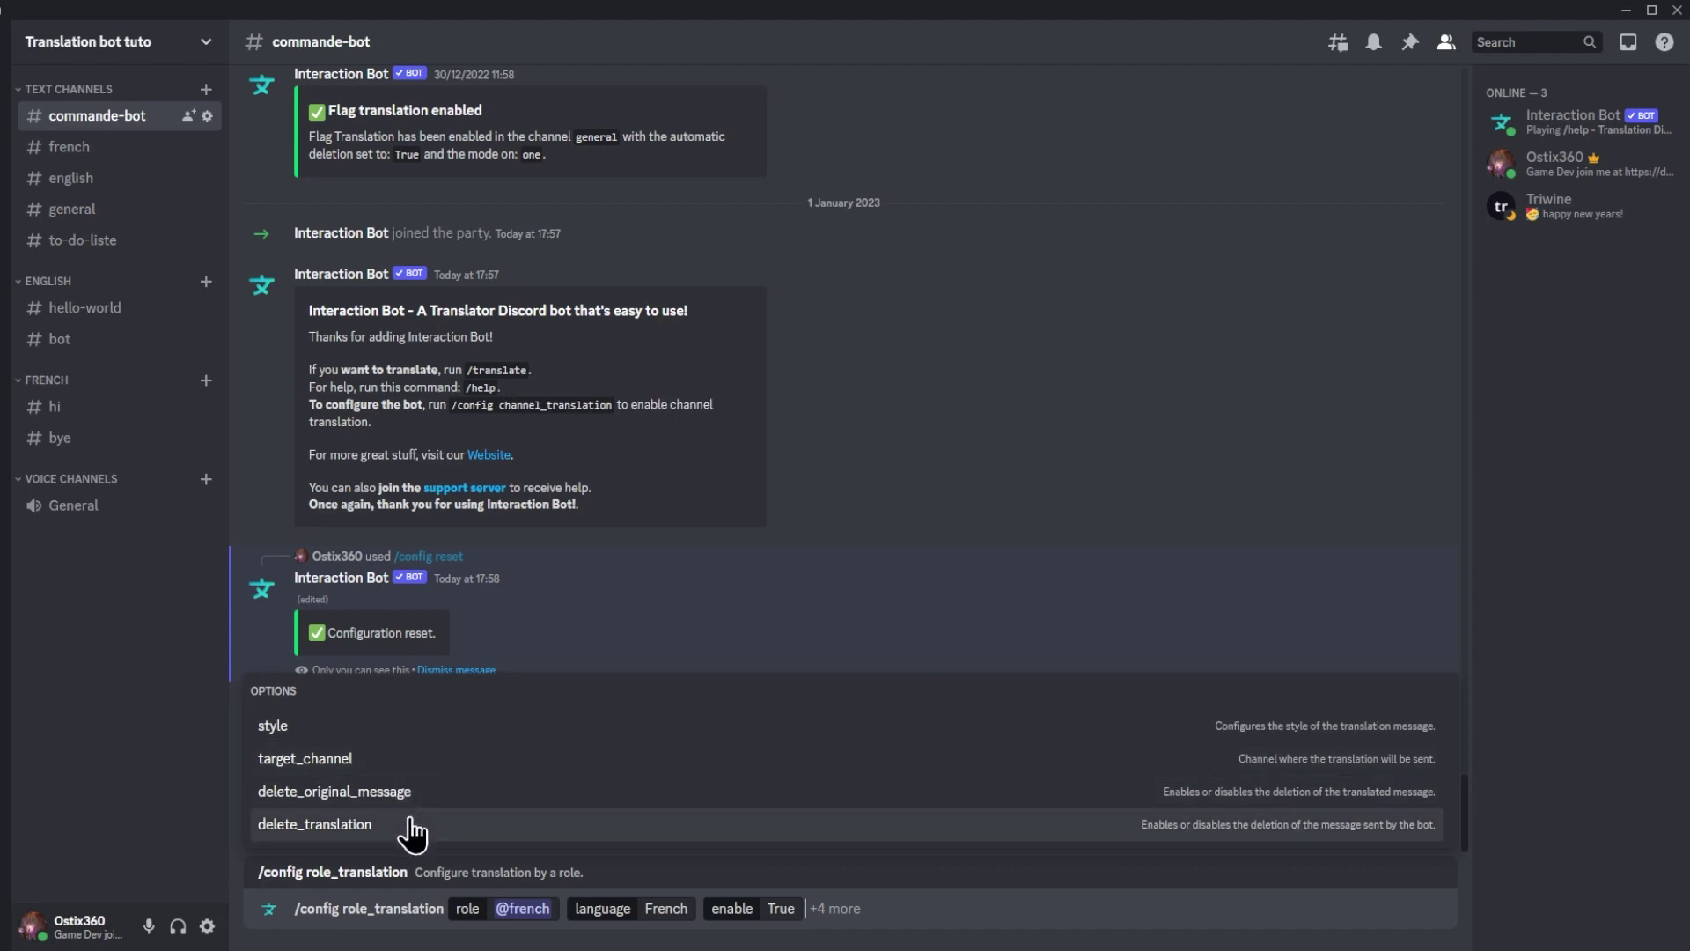
# Step: Add webhook style, target channel #french, keep originals and translations, and send the command
pyautogui.click(281, 725)
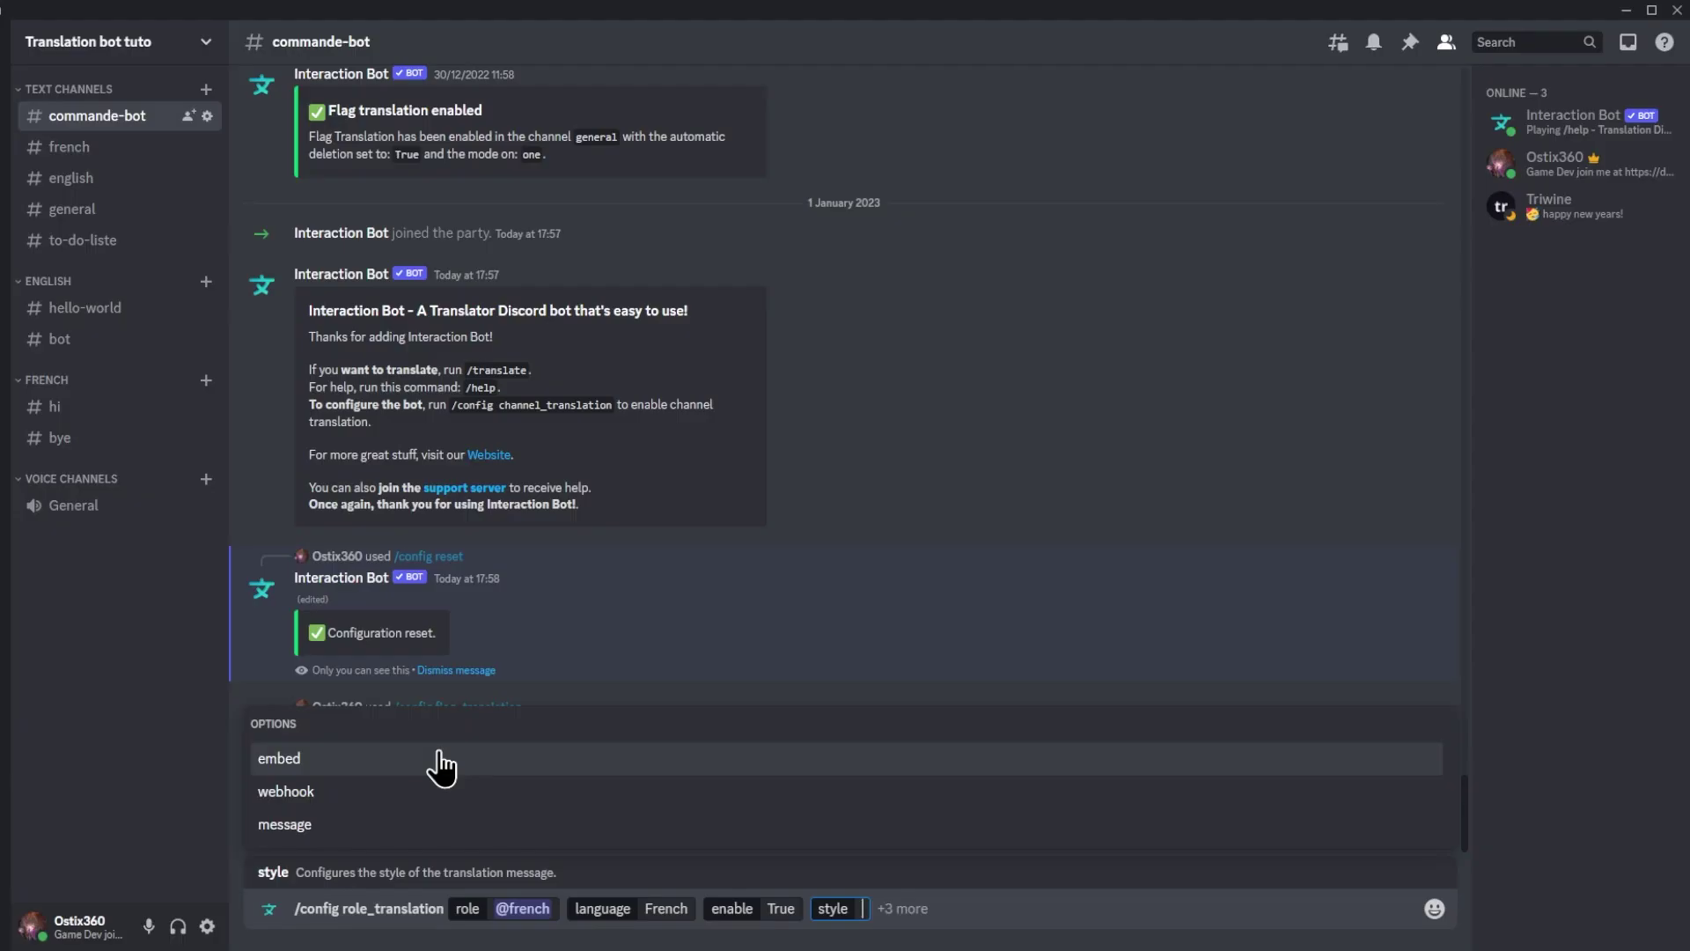
pyautogui.click(457, 898)
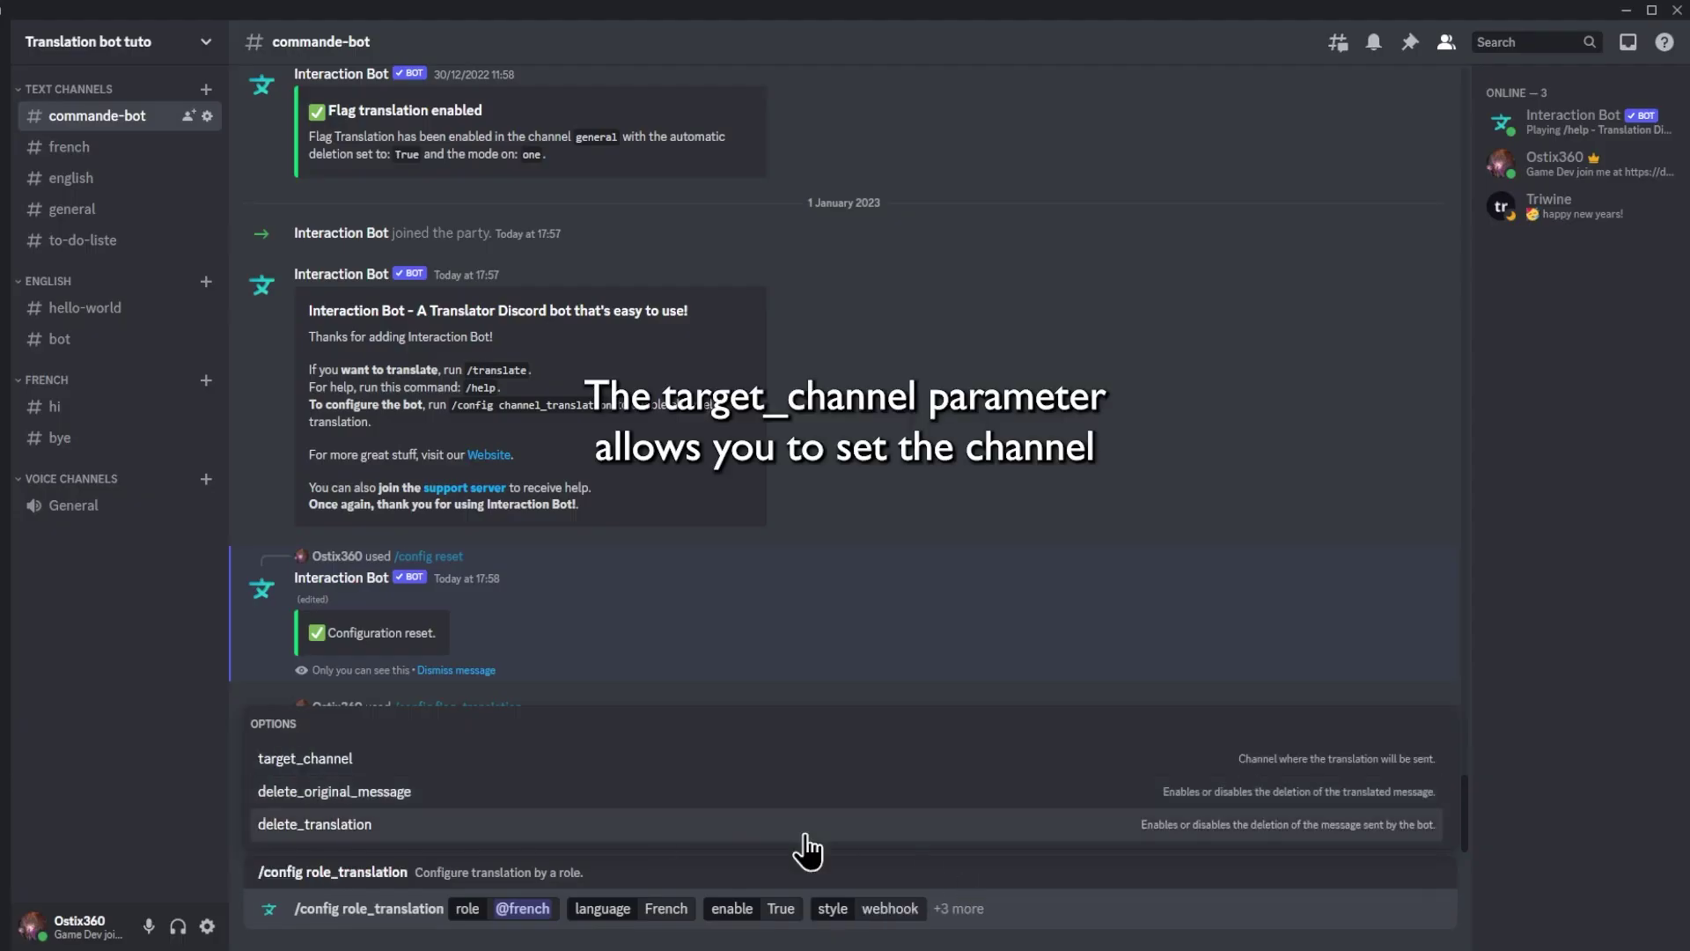
pyautogui.click(506, 779)
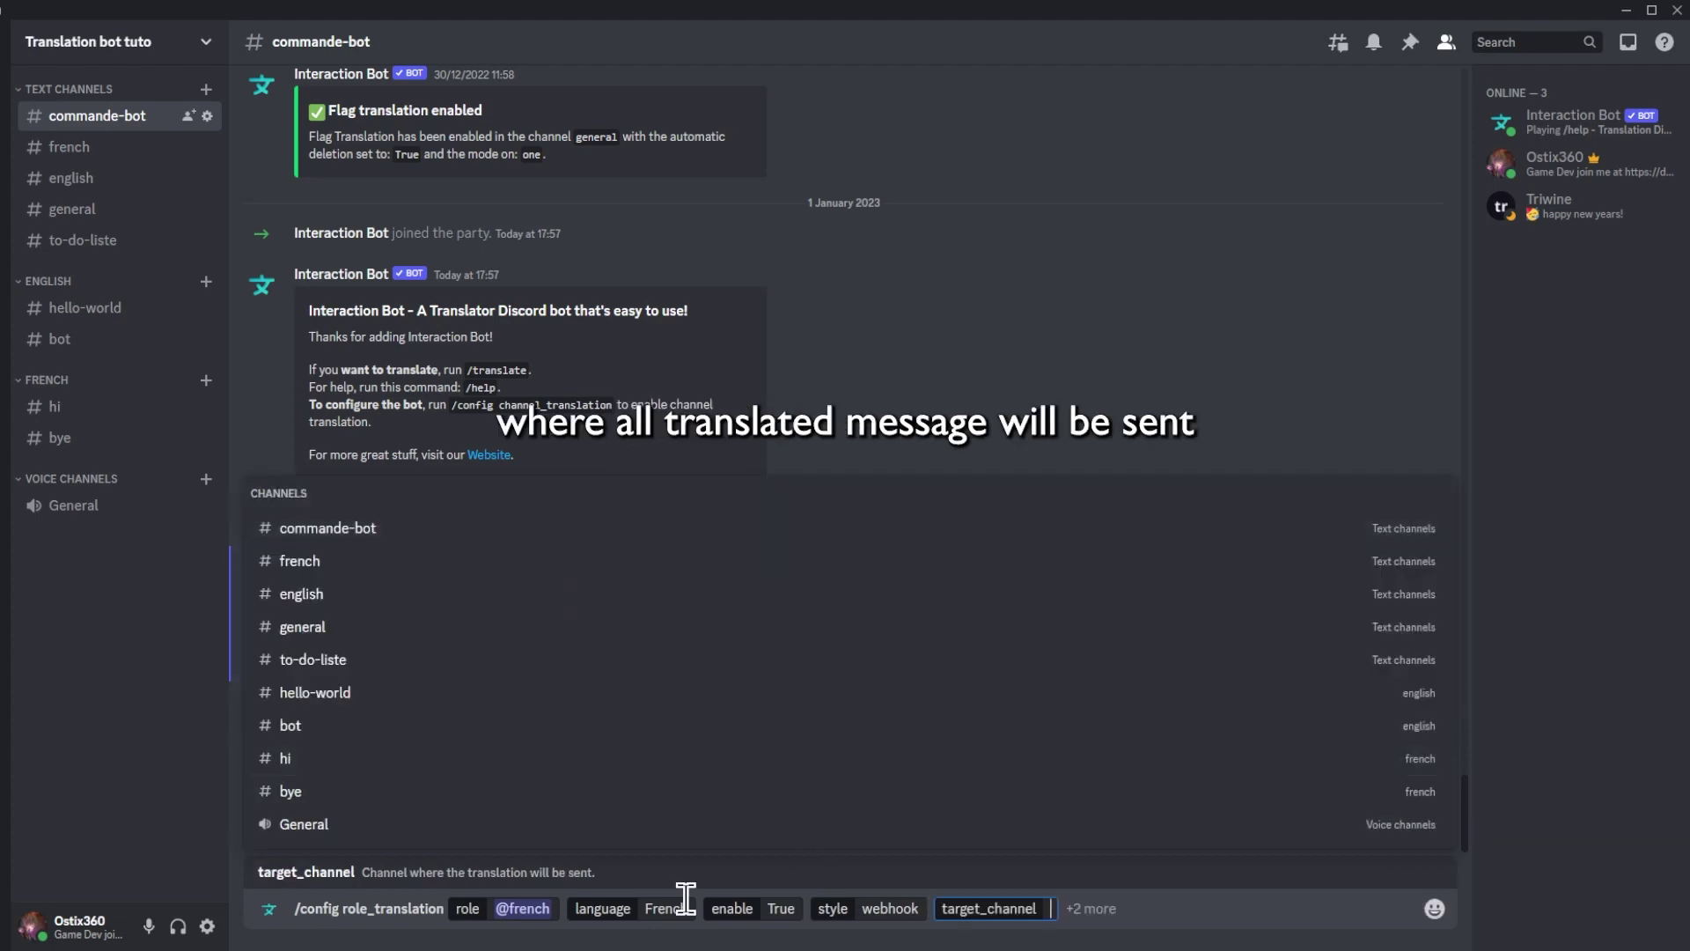
pyautogui.click(362, 584)
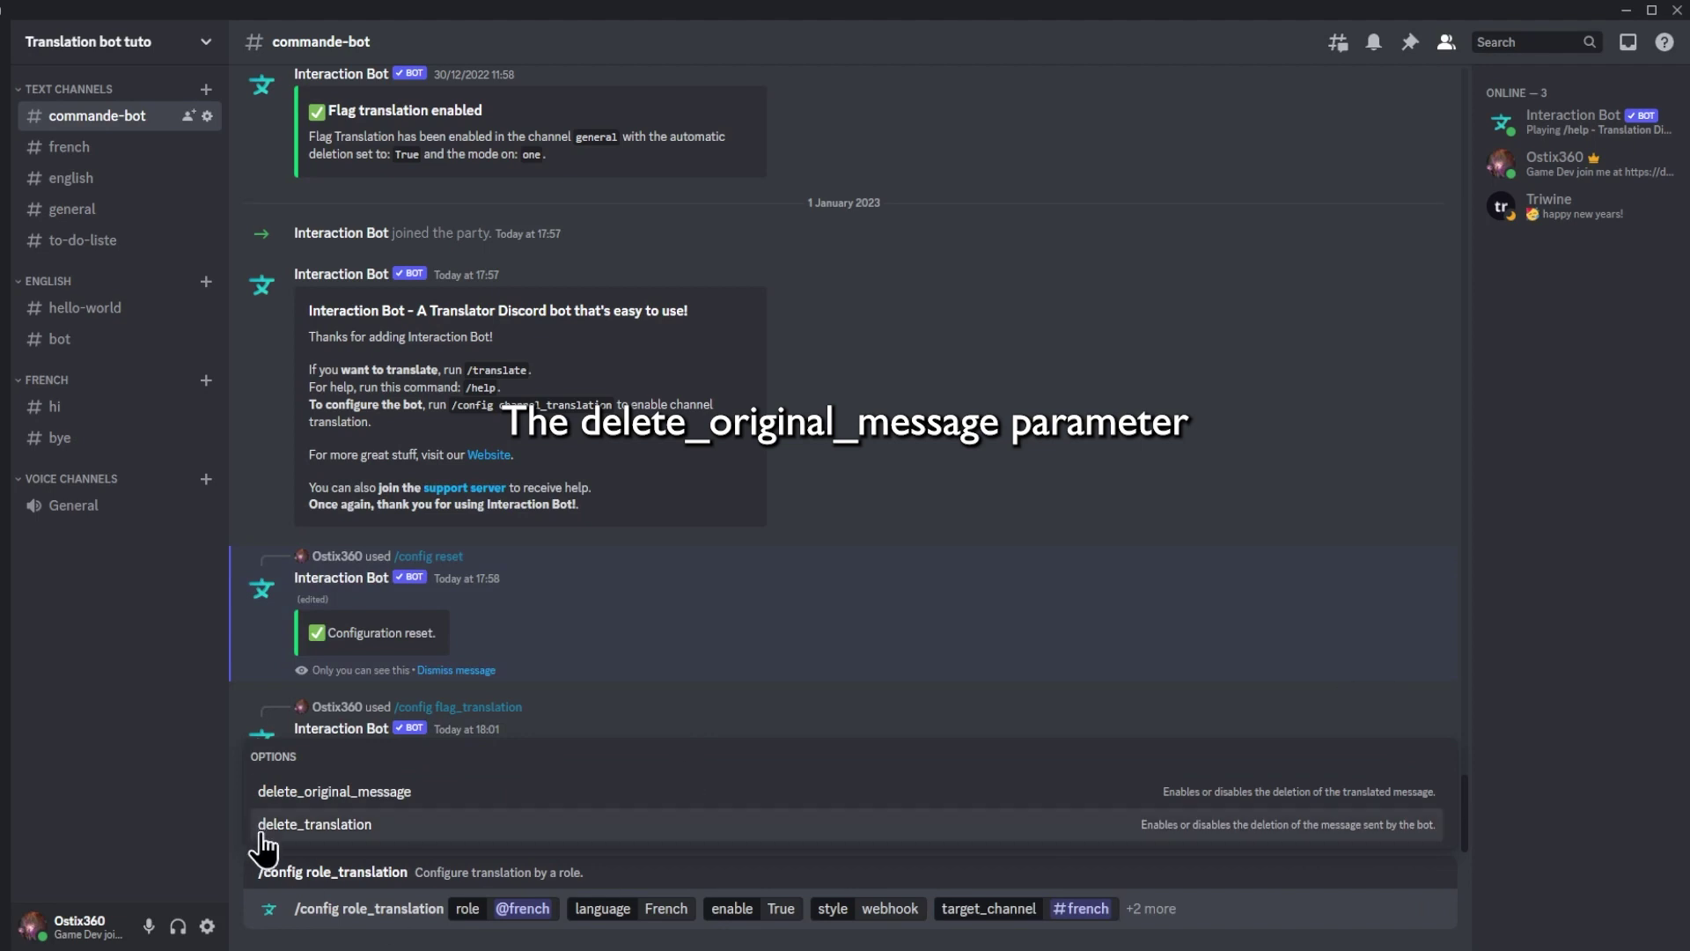
pyautogui.click(278, 793)
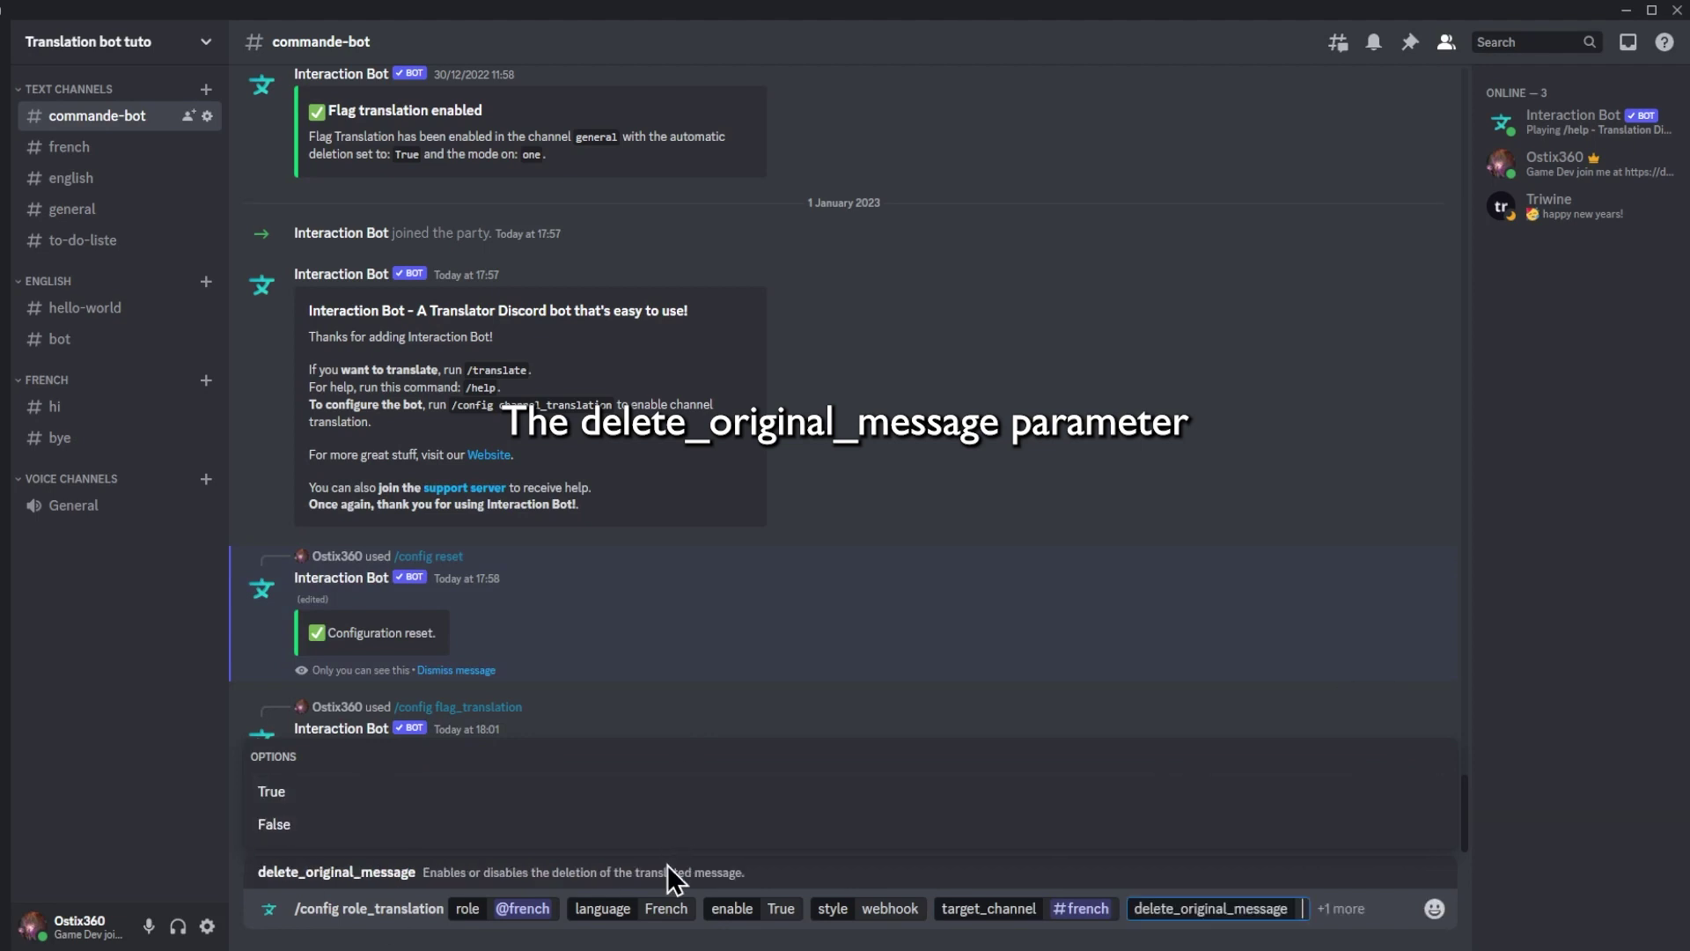
pyautogui.click(271, 826)
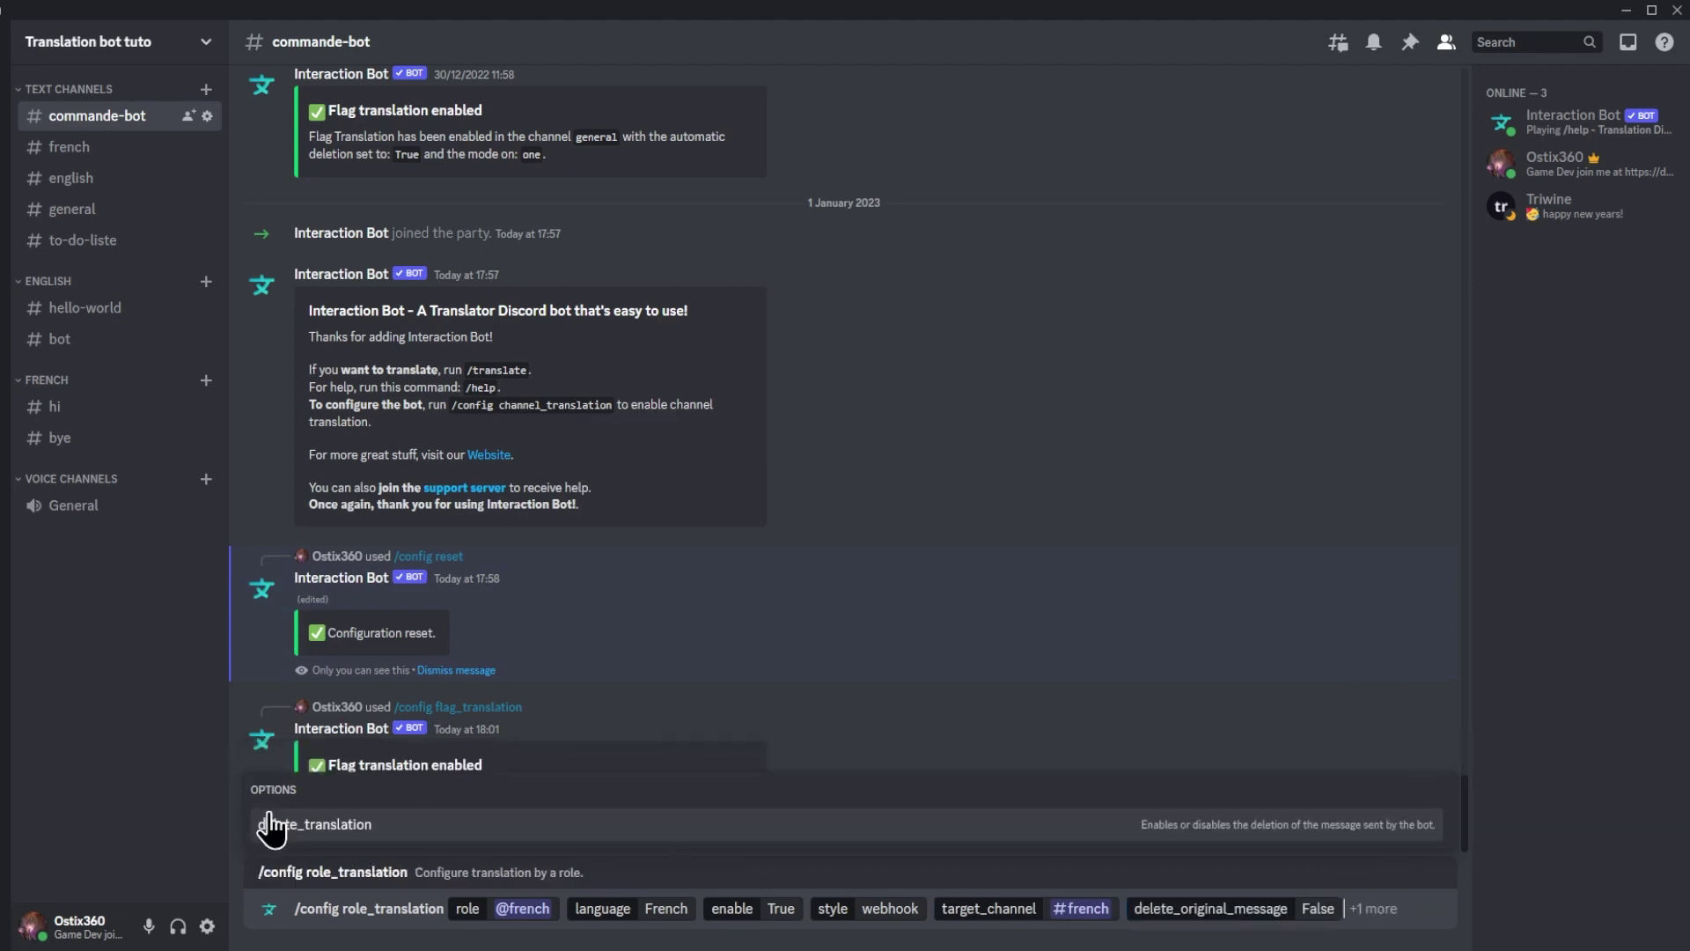
pyautogui.click(384, 832)
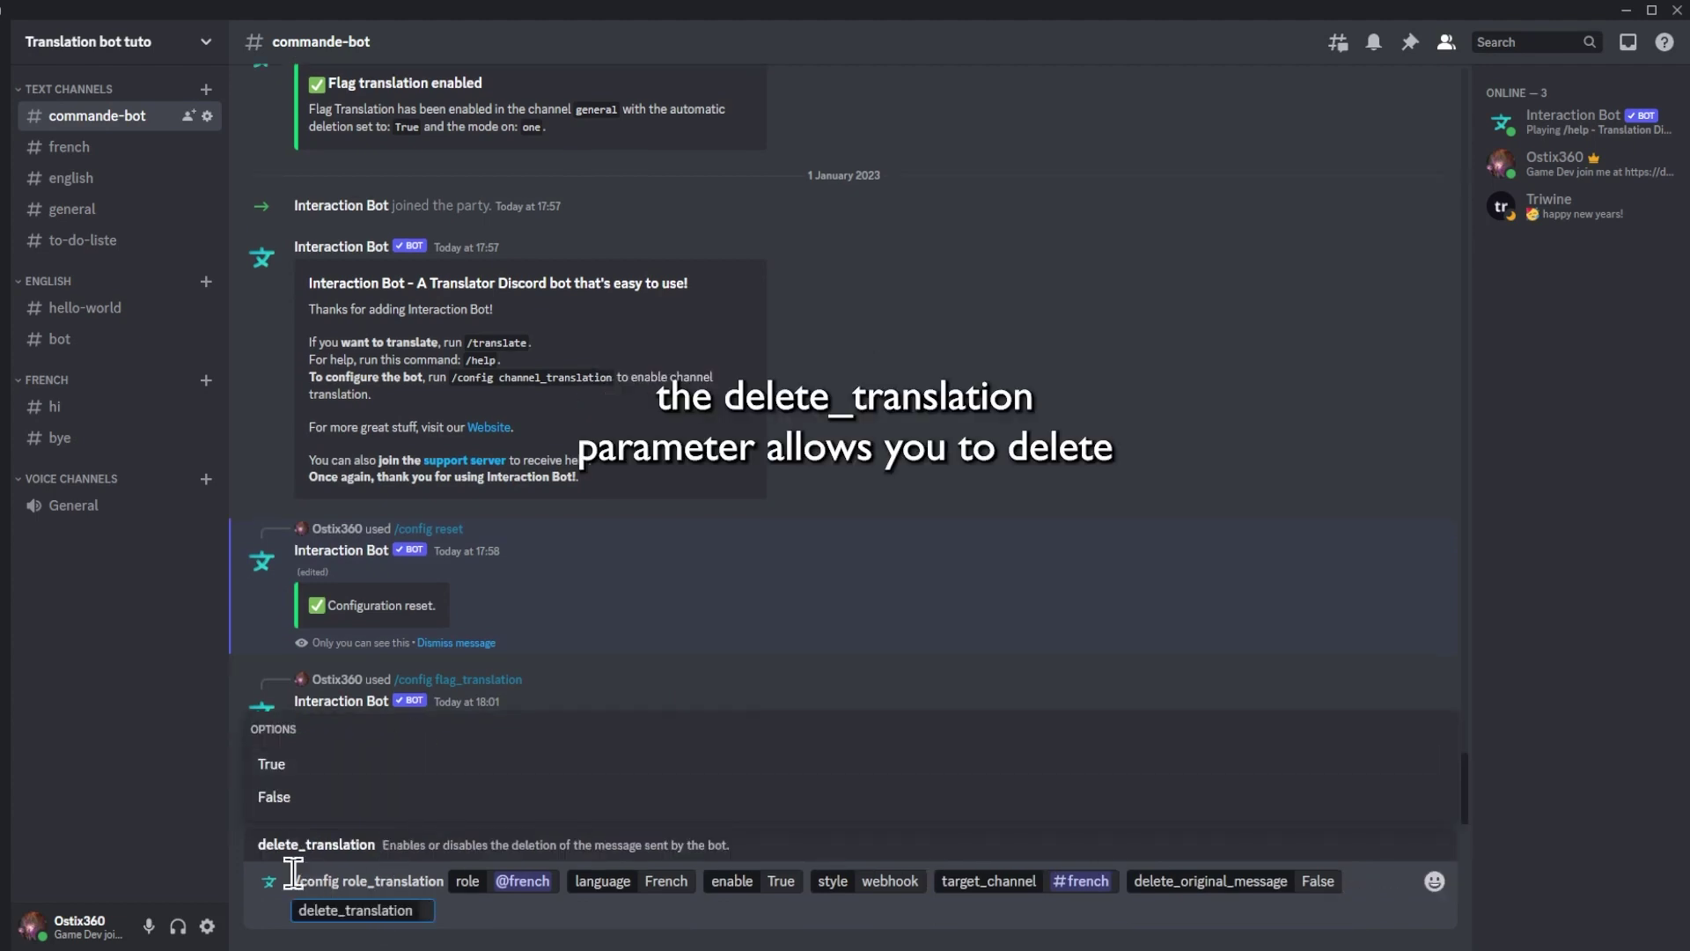
pyautogui.click(304, 799)
pyautogui.press('Return')
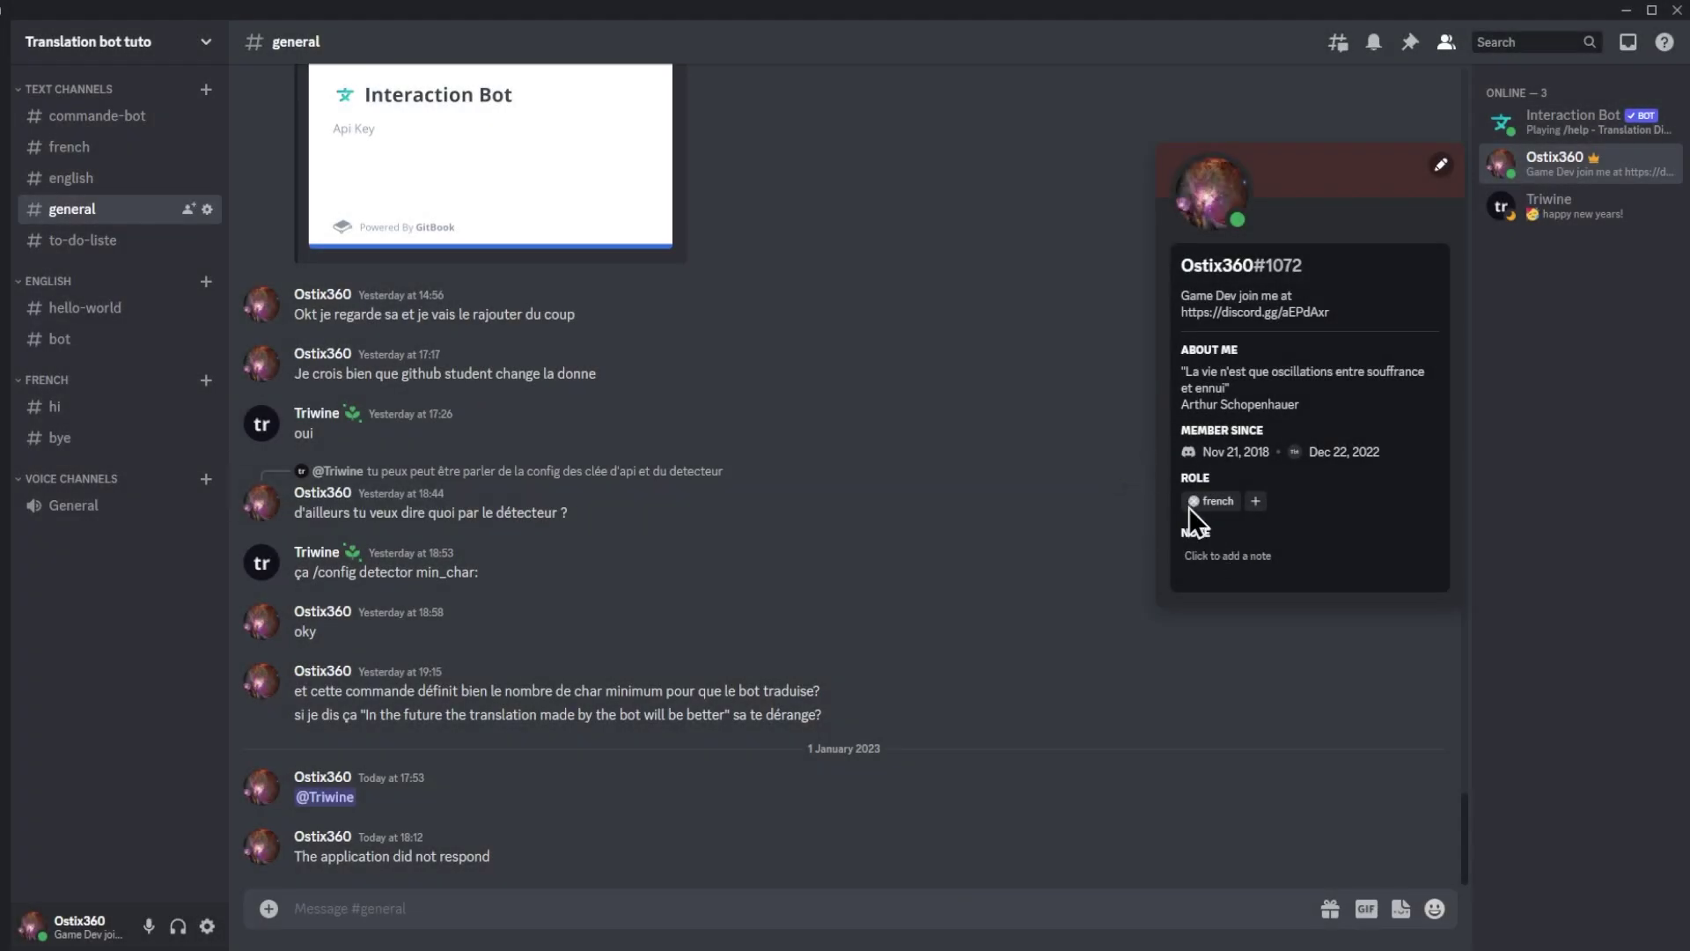
# Step: Send 'hello world' in #general and check #french shows 'Bonjour Monde'
pyautogui.click(433, 913)
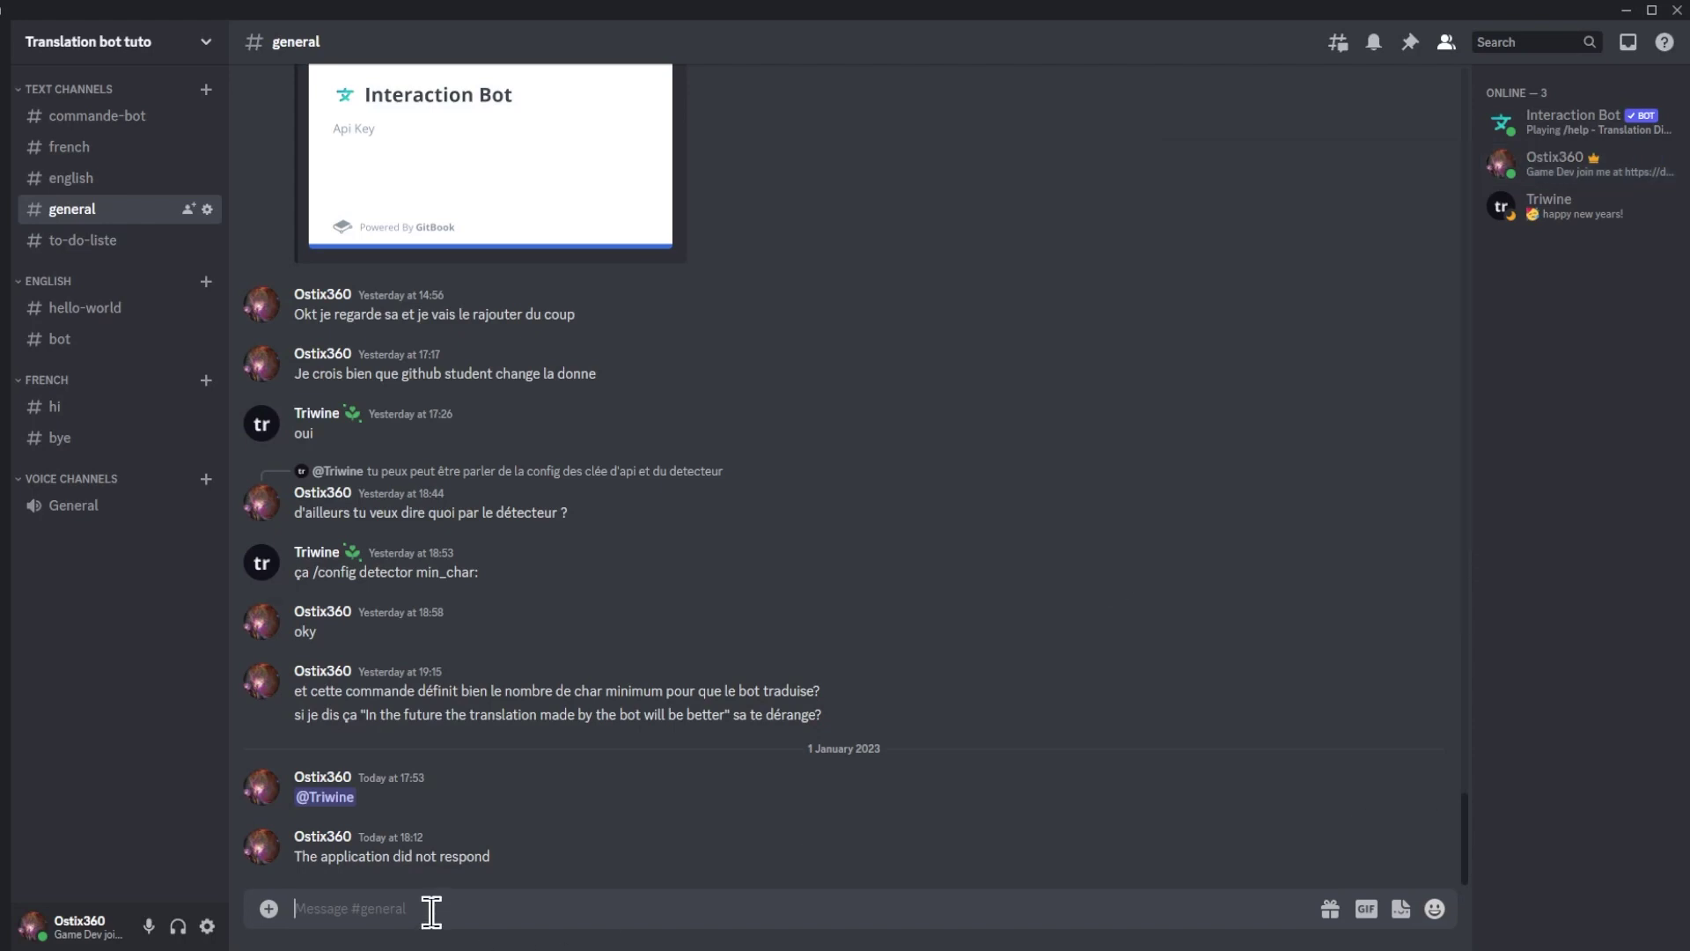
pyautogui.write('hello world')
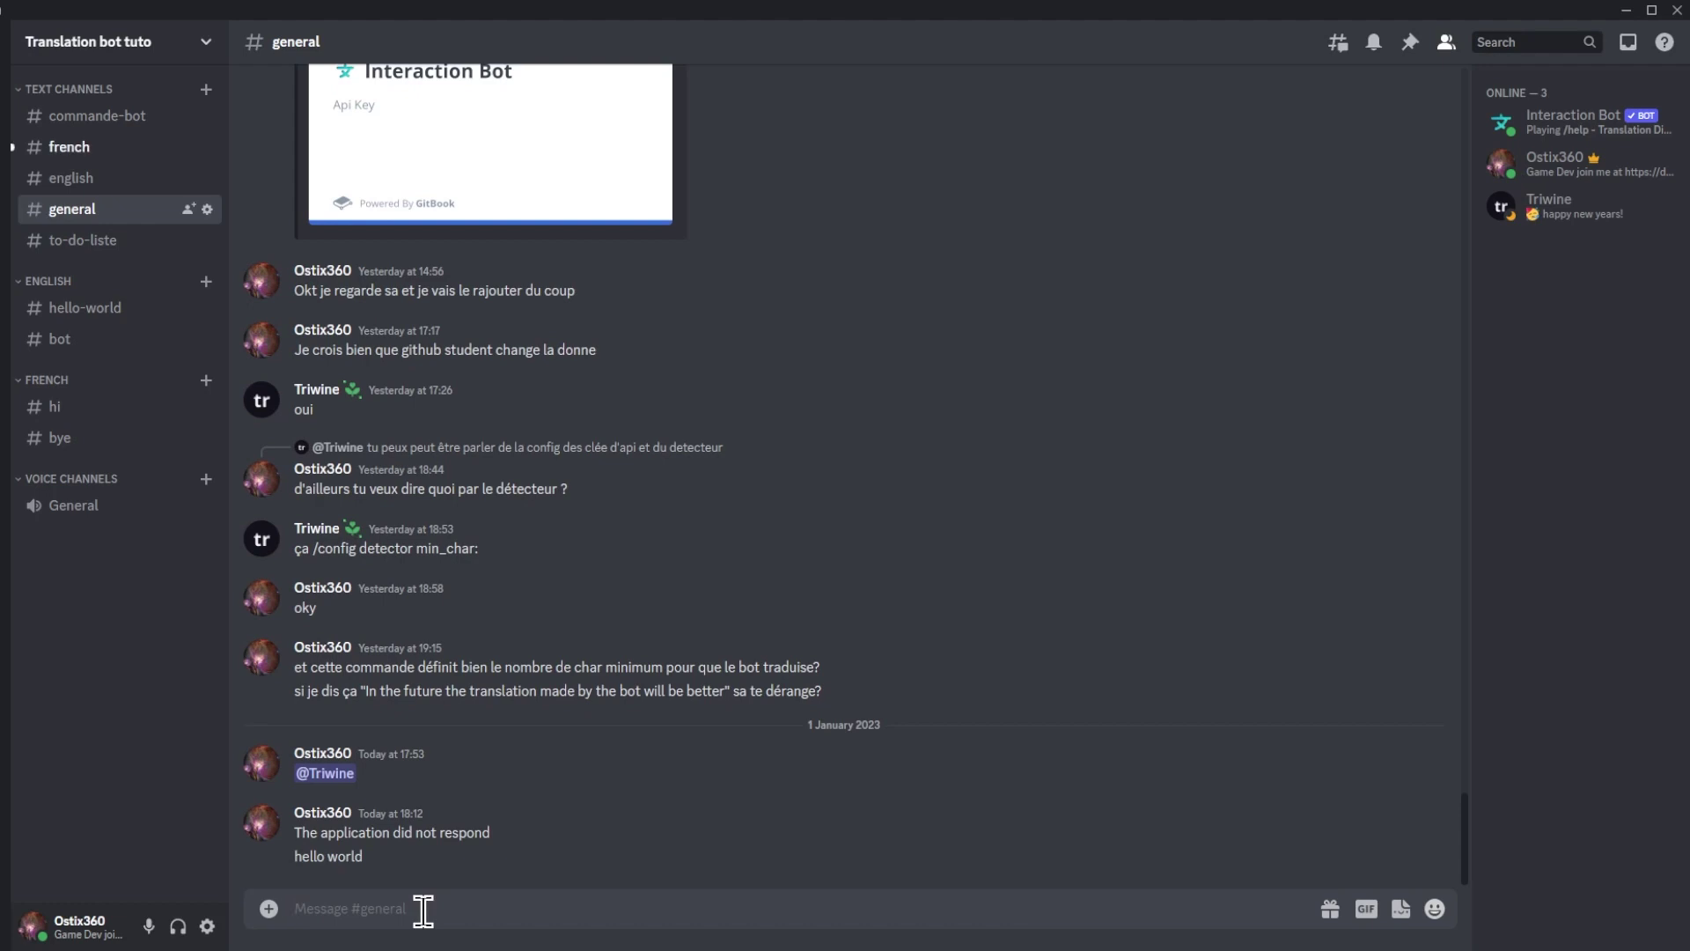
pyautogui.click(1532, 167)
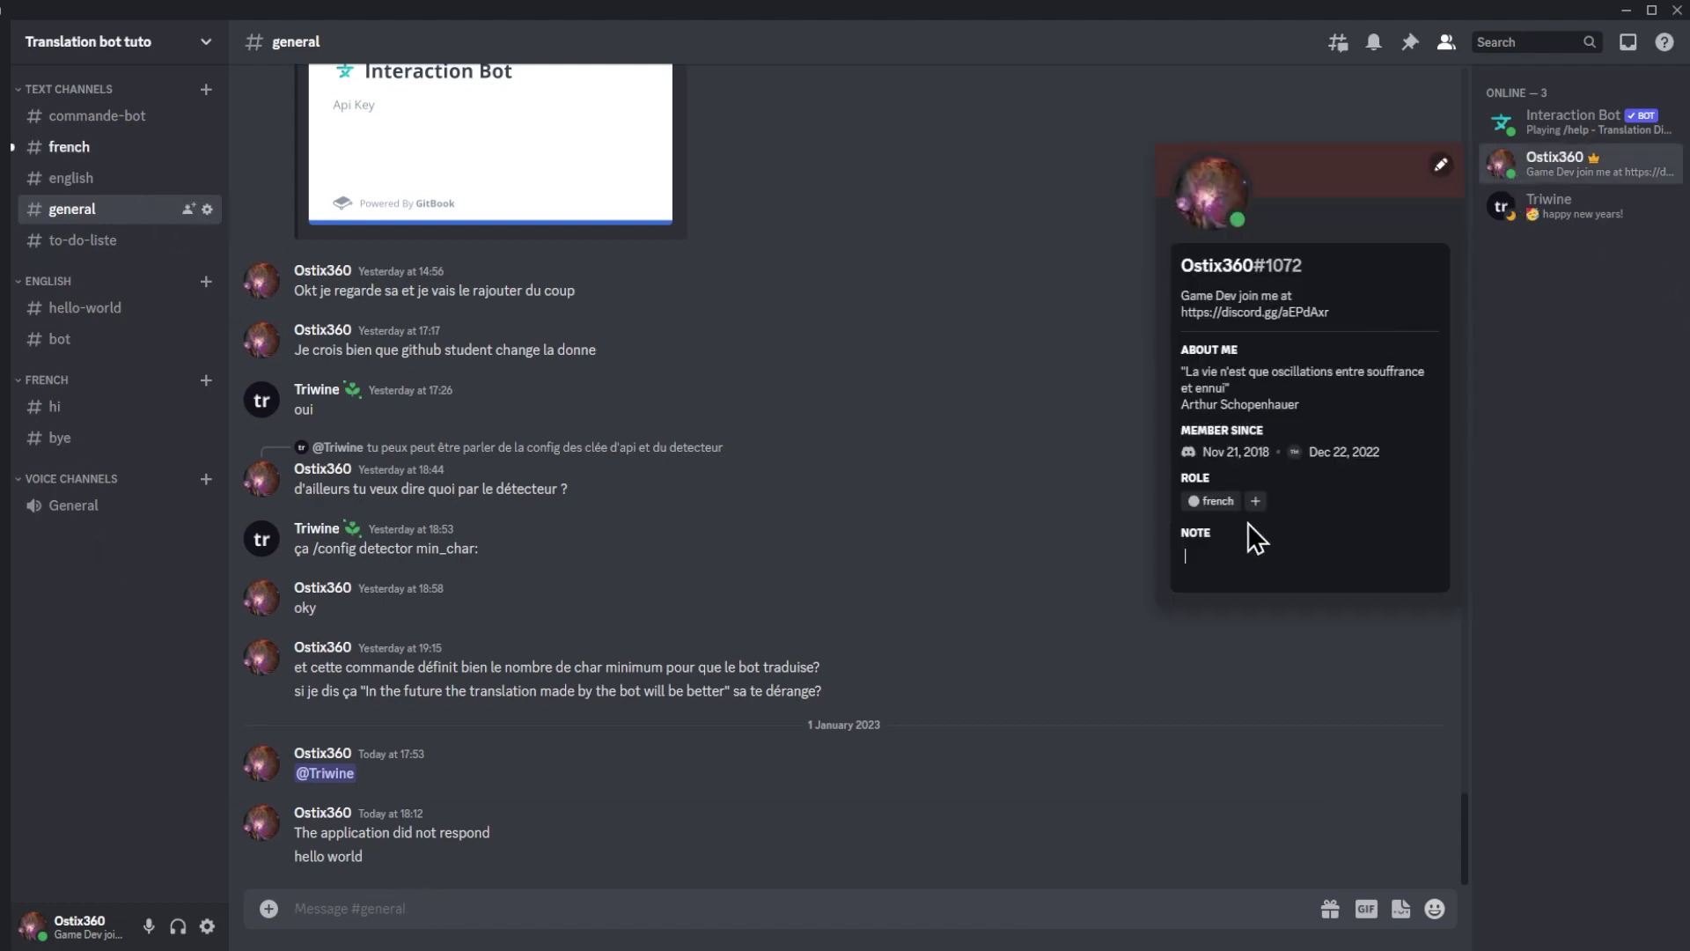
pyautogui.click(76, 151)
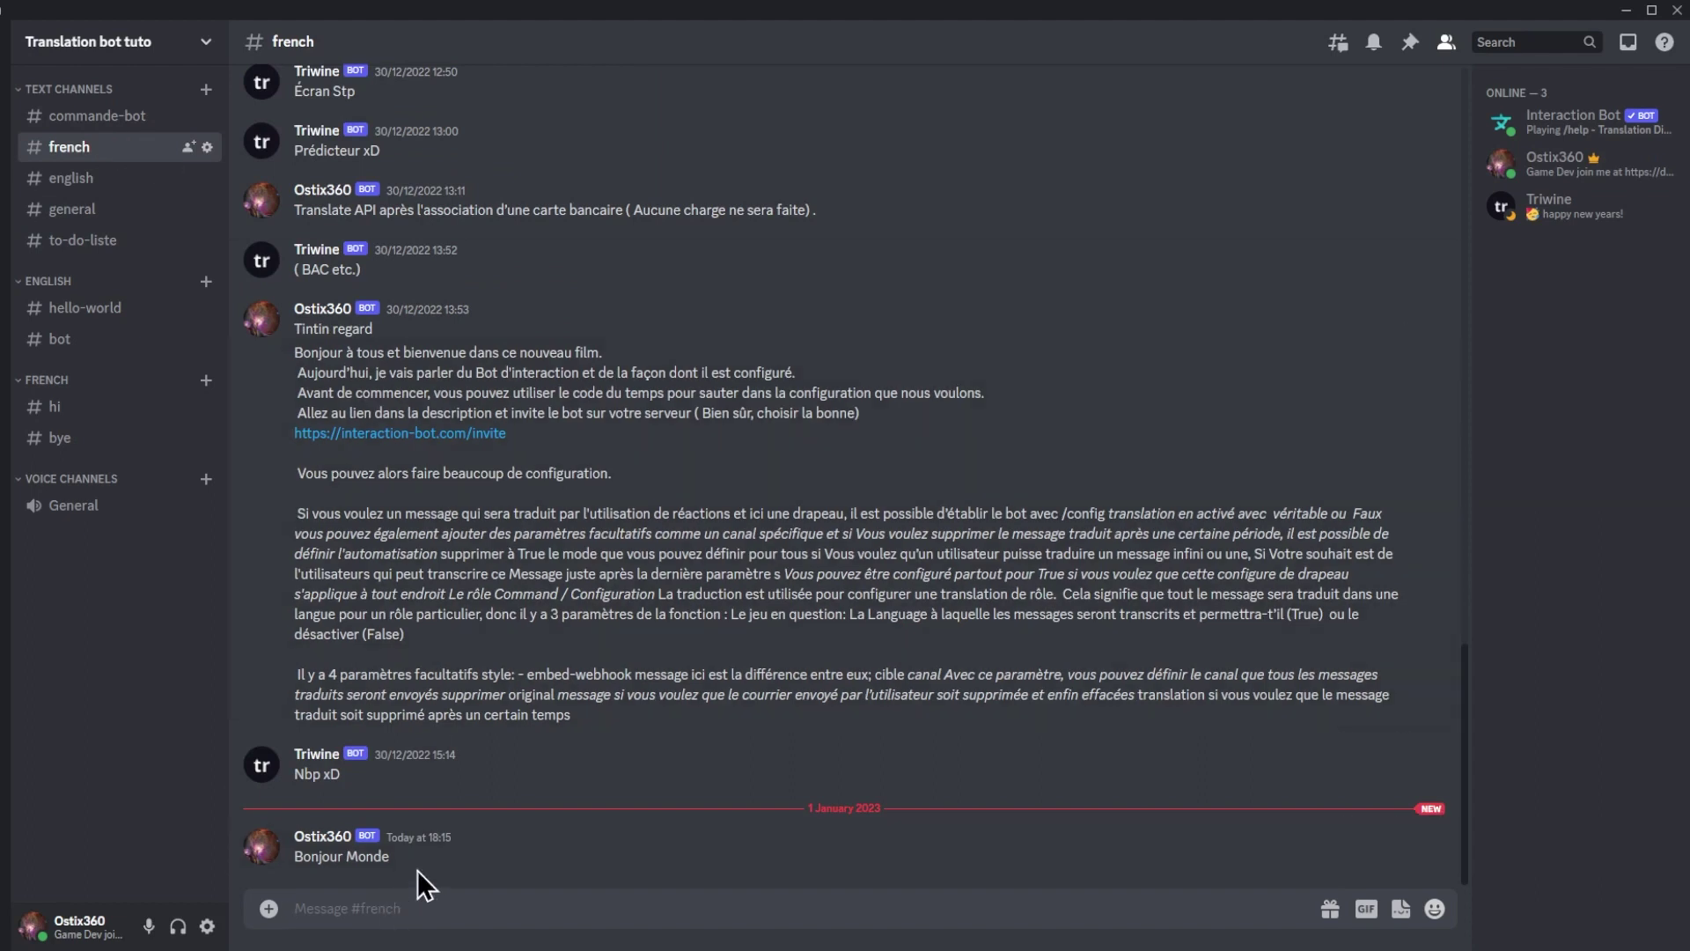
pyautogui.moveTo(390, 858); pyautogui.dragTo(323, 860)
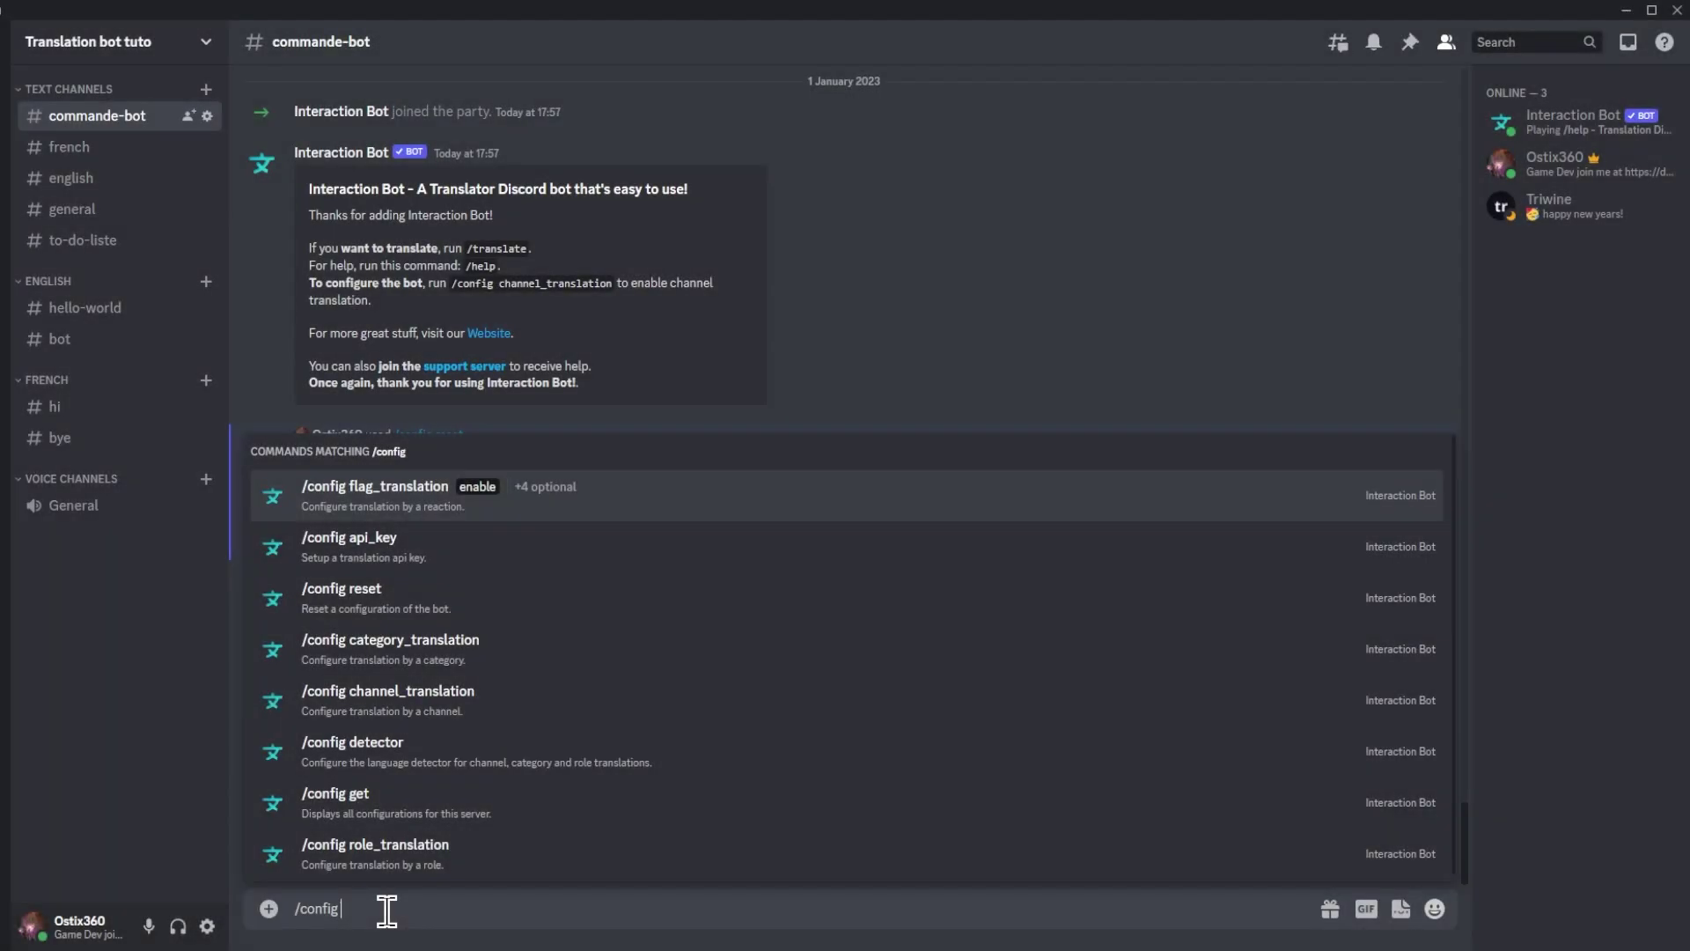
# Step: Start /config channel_translation from #general to #english, language English, enable True
pyautogui.click(419, 705)
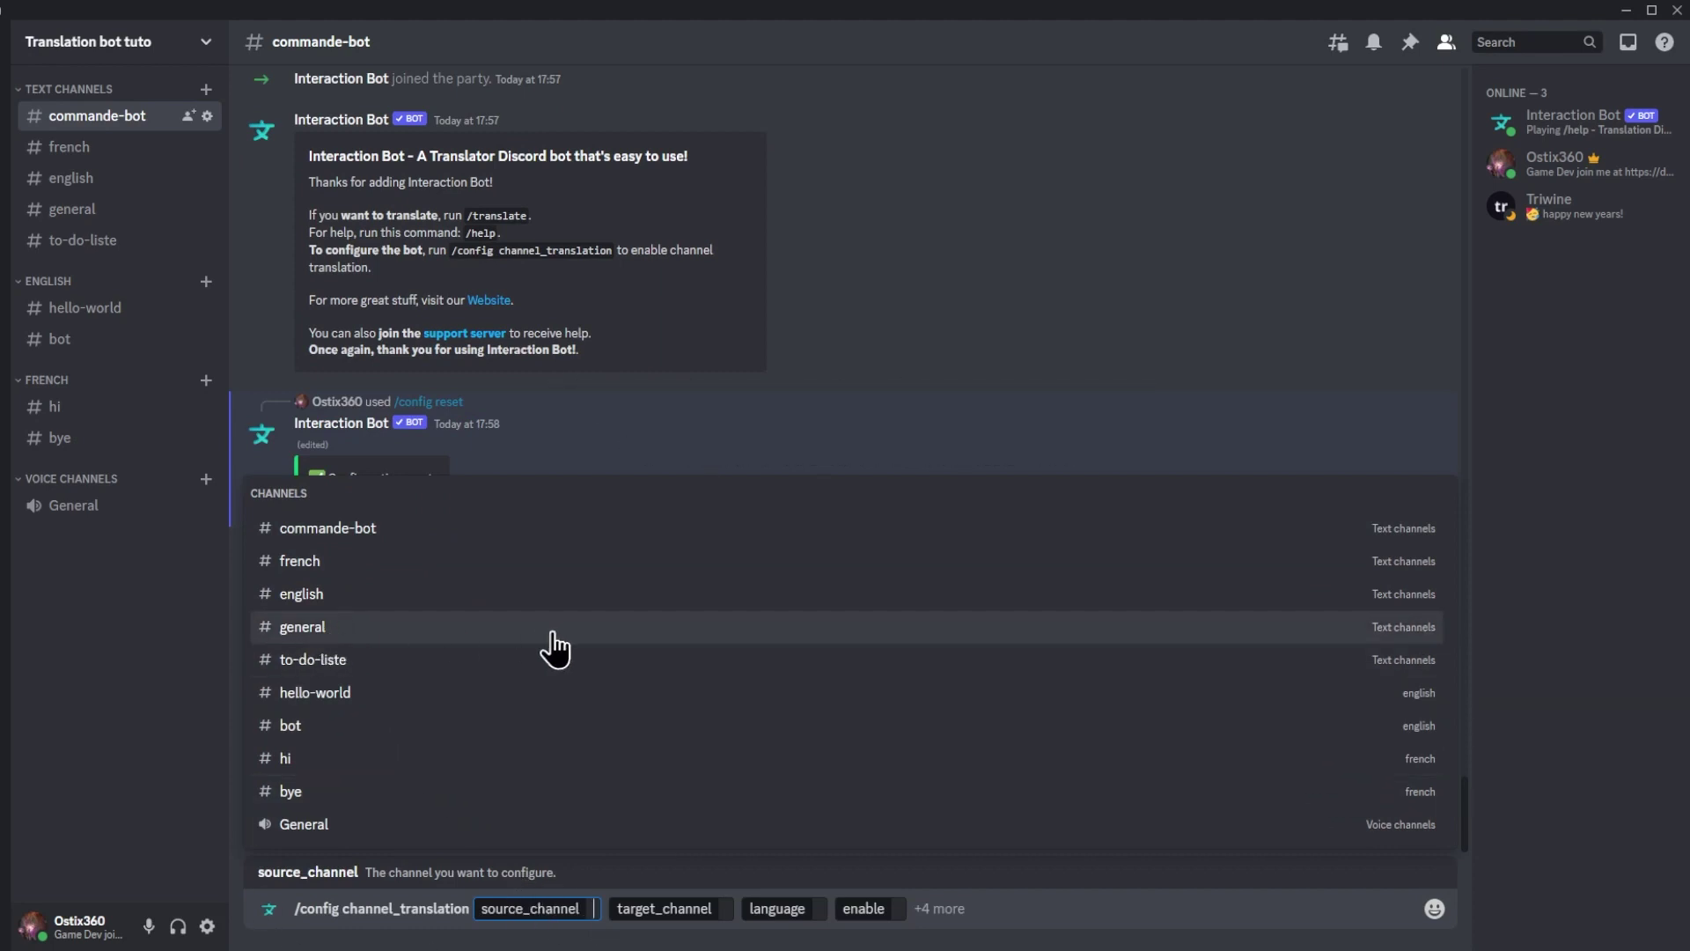
pyautogui.click(430, 632)
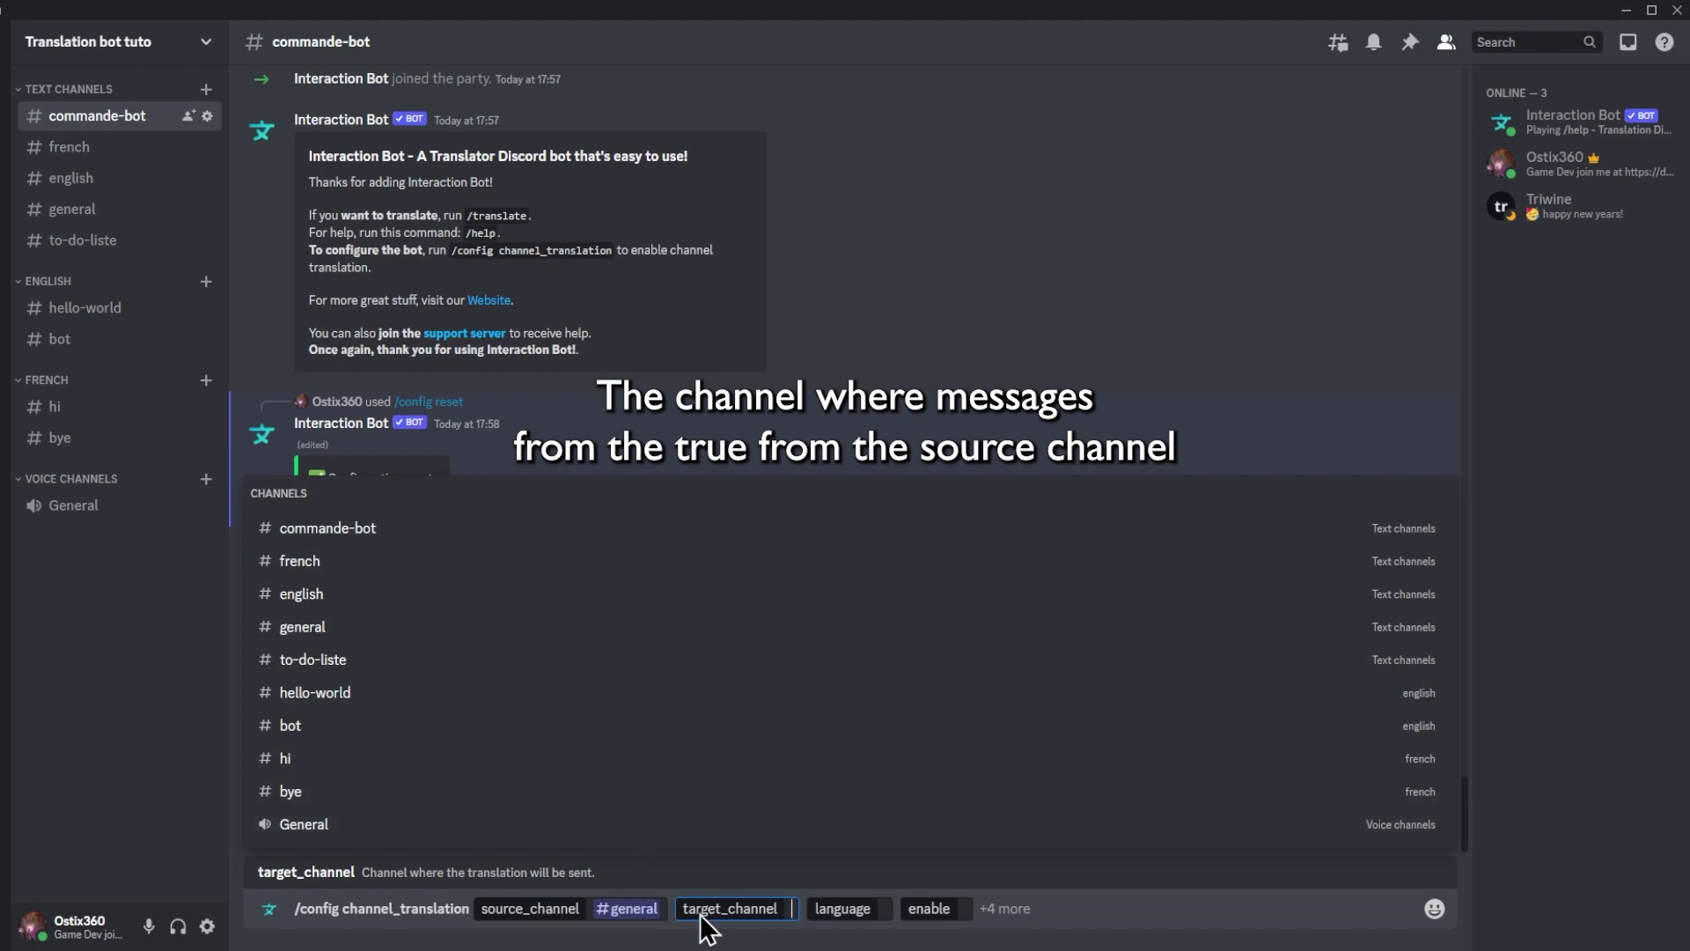
pyautogui.click(386, 607)
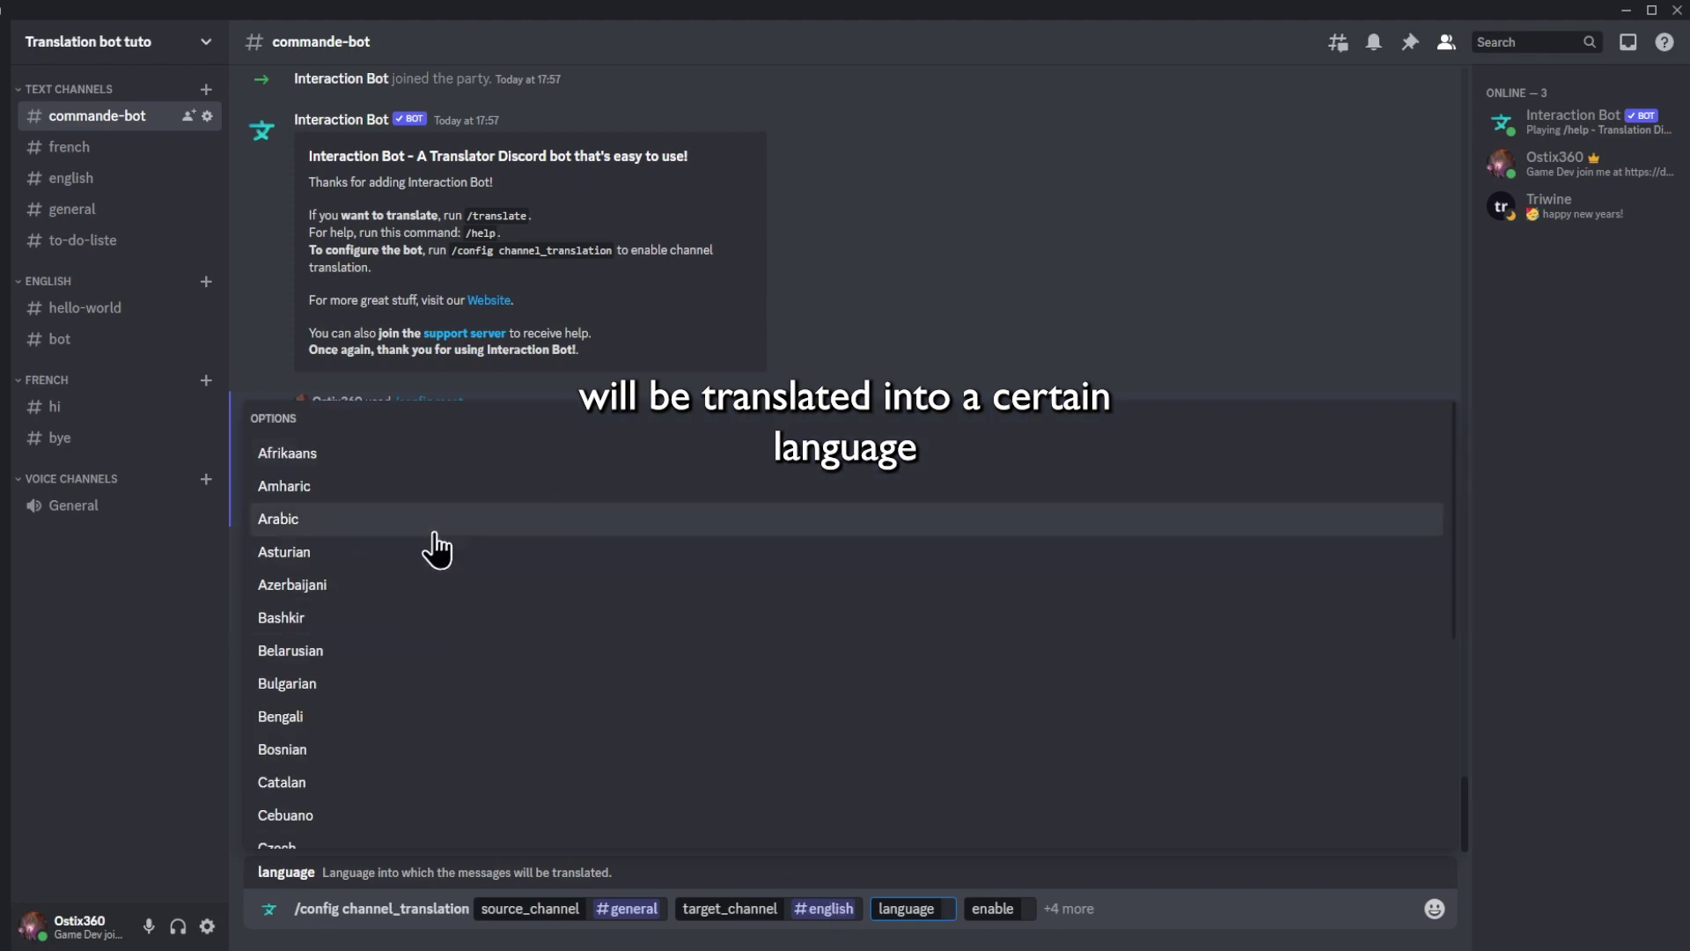
pyautogui.write('eng')
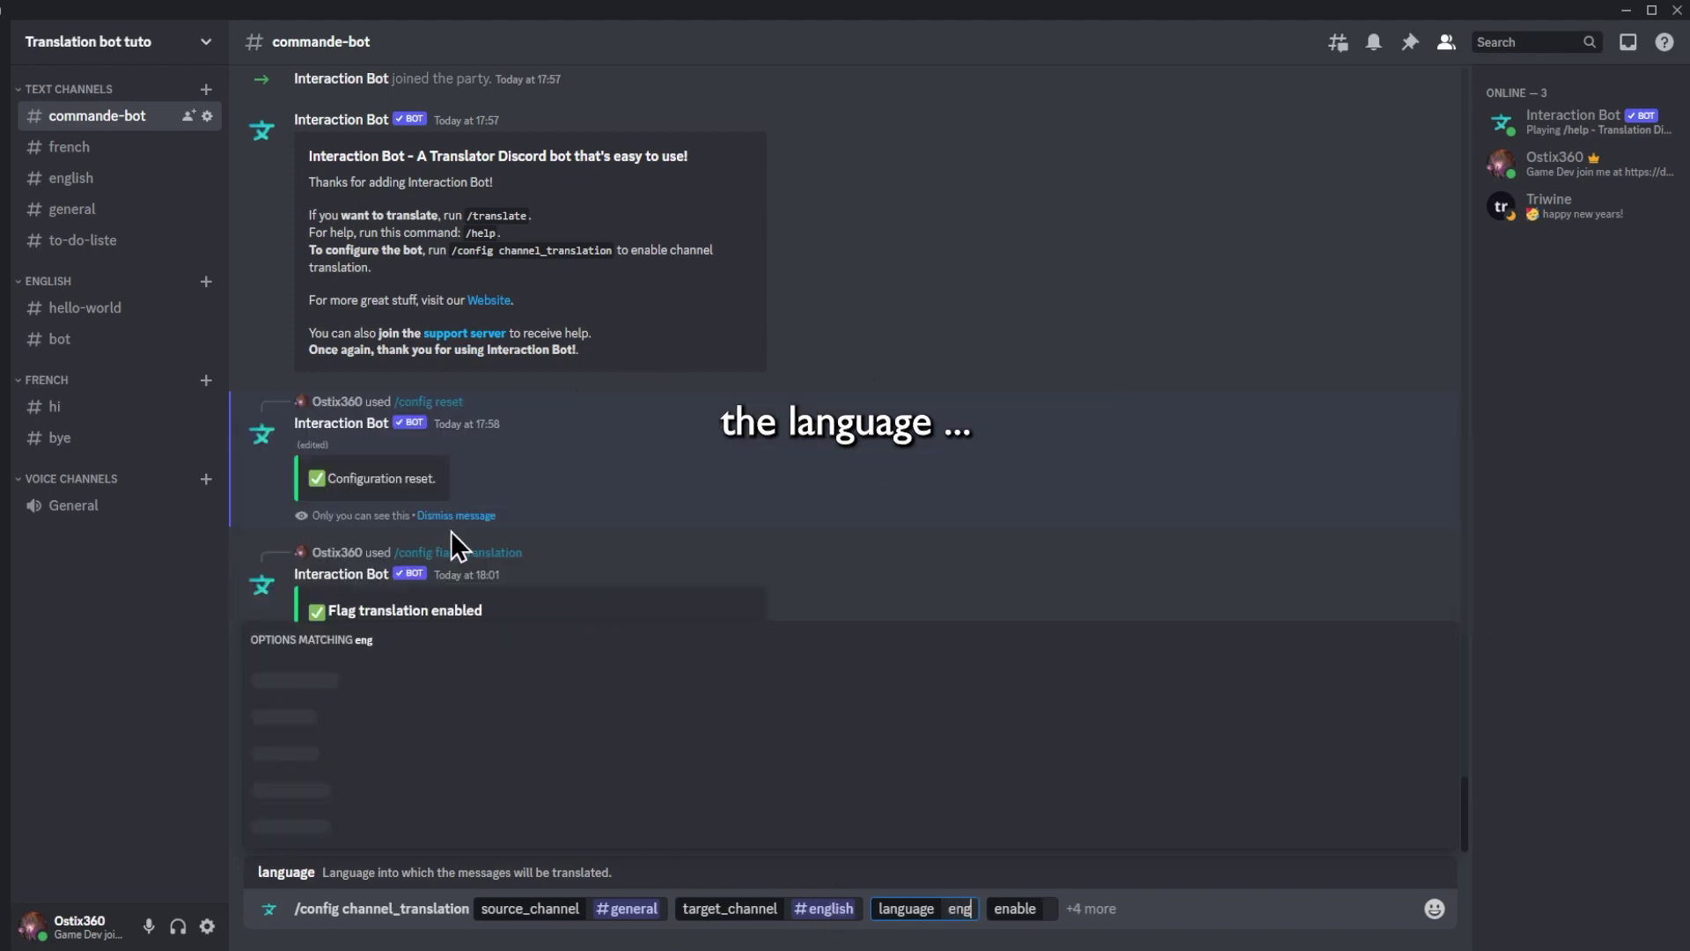
pyautogui.click(332, 827)
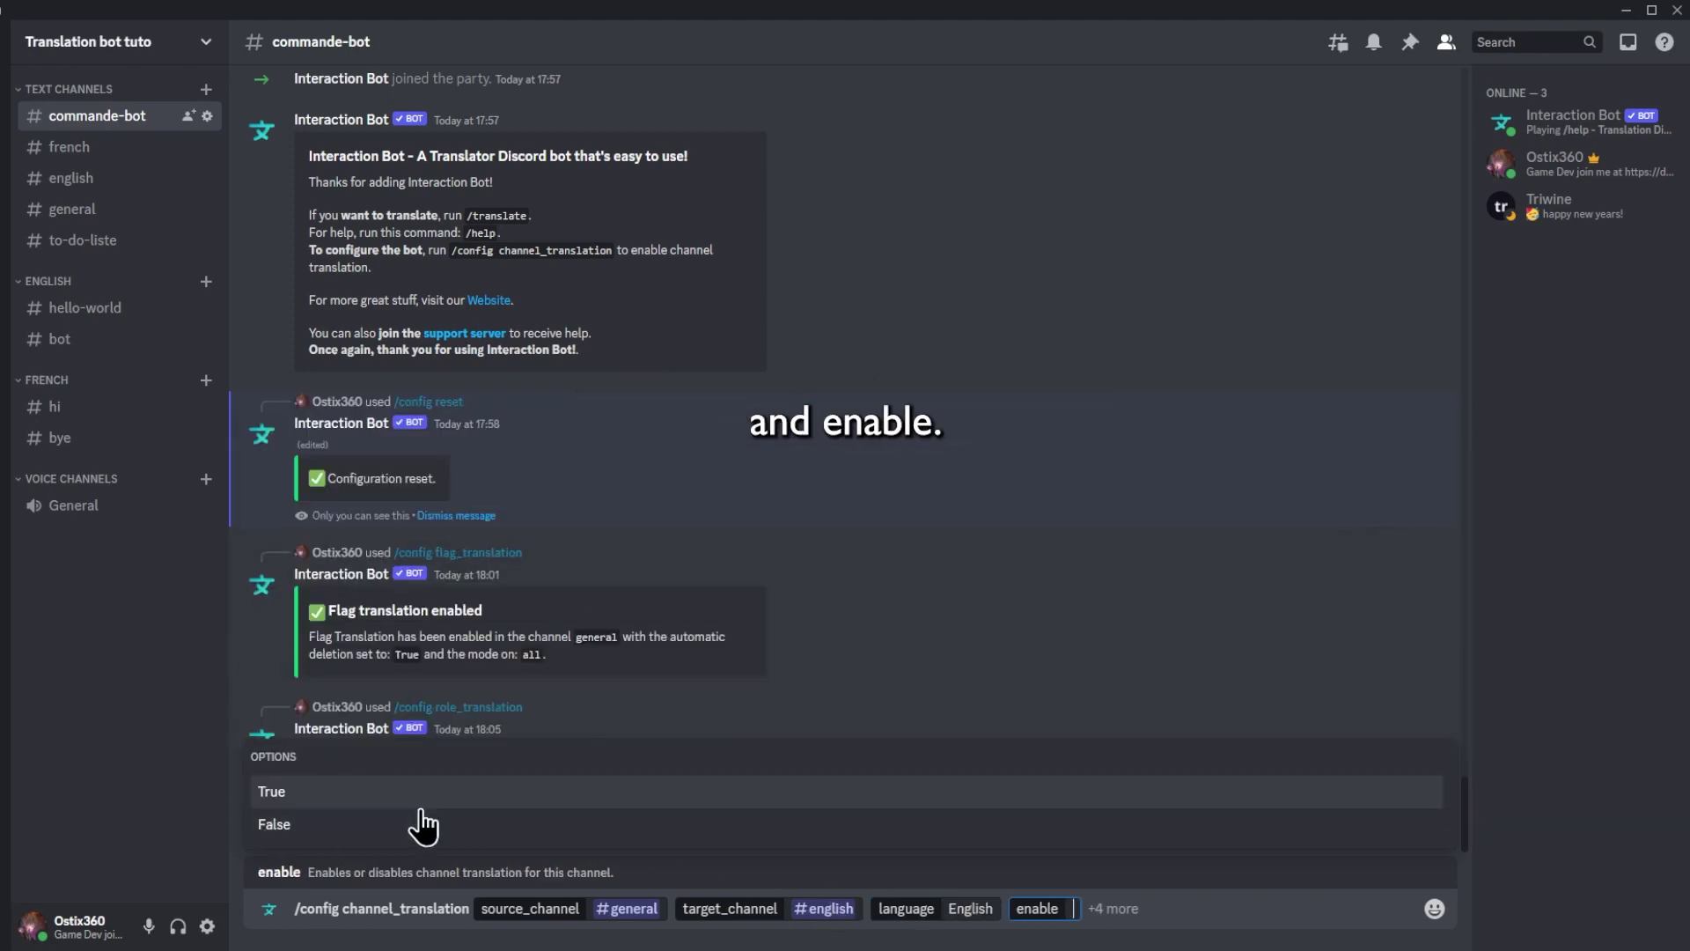
pyautogui.click(343, 793)
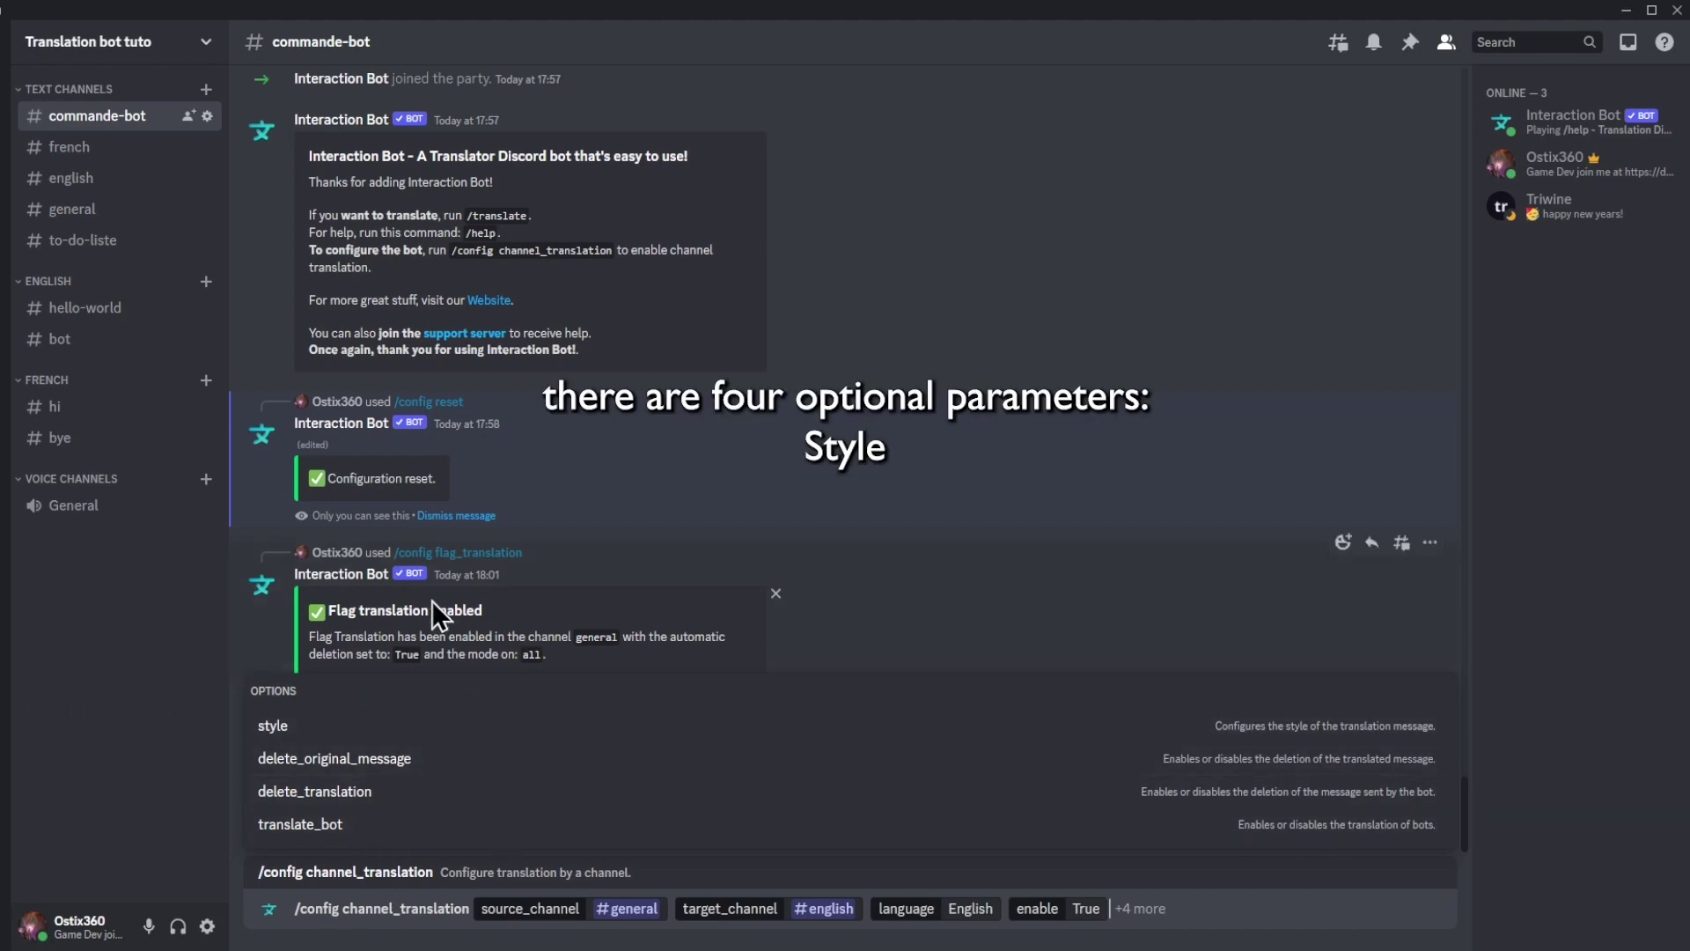
# Step: Add webhook style, no message deletions, translate_bot False, and send the command
pyautogui.click(334, 731)
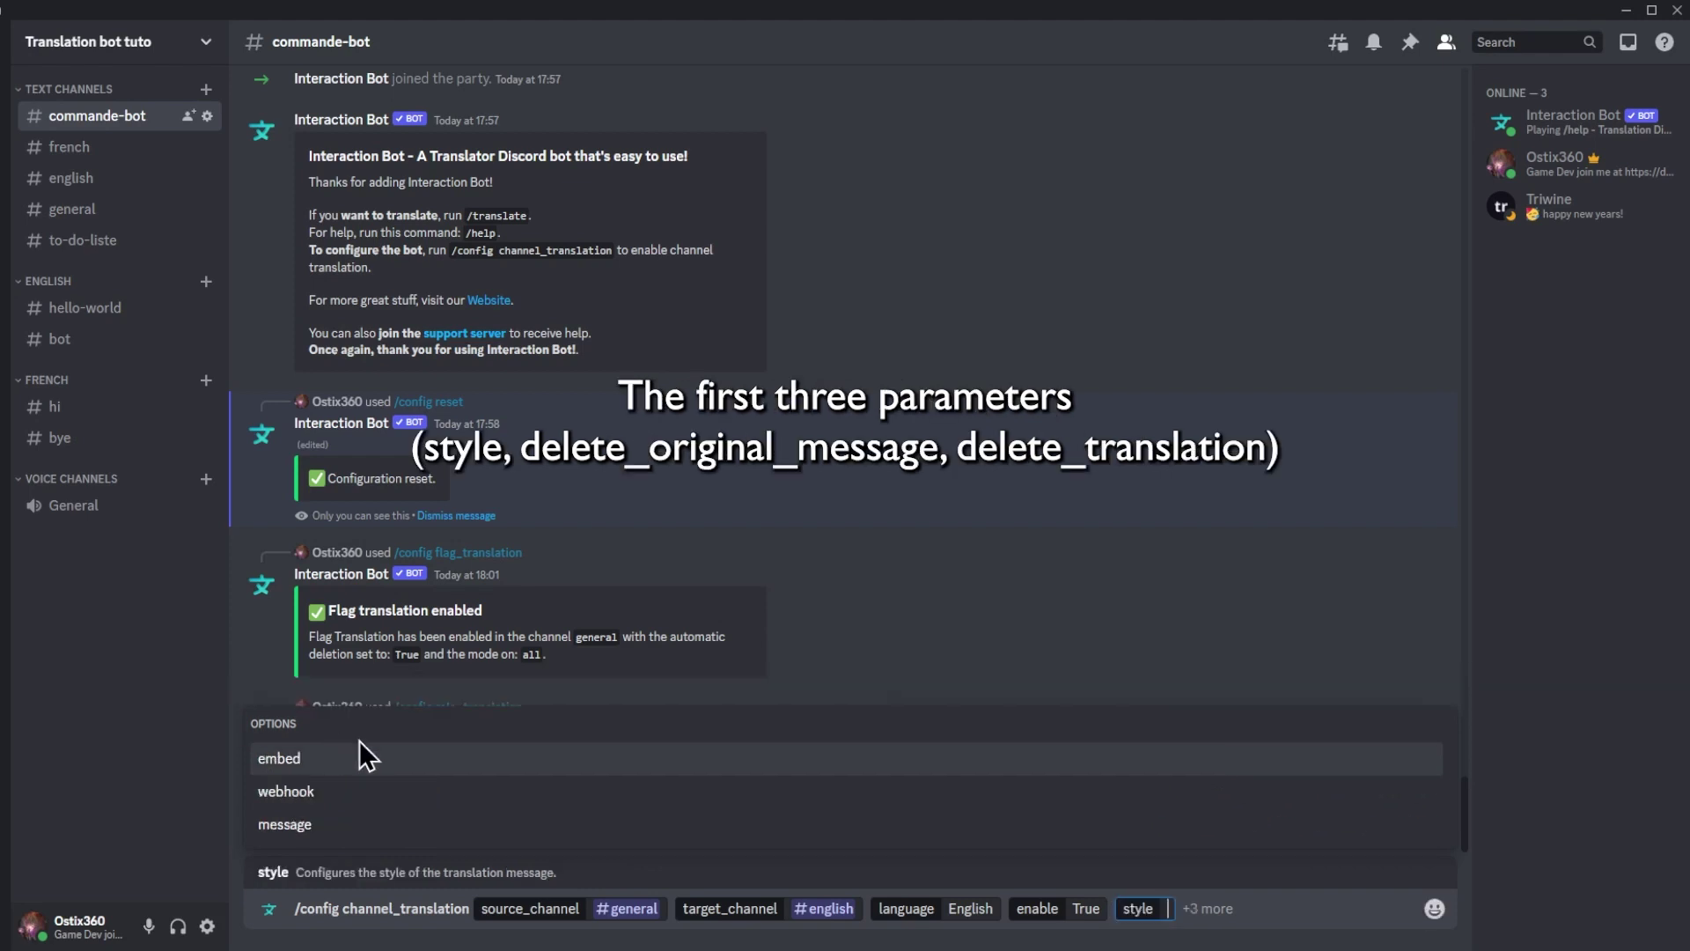
pyautogui.click(370, 791)
pyautogui.click(290, 759)
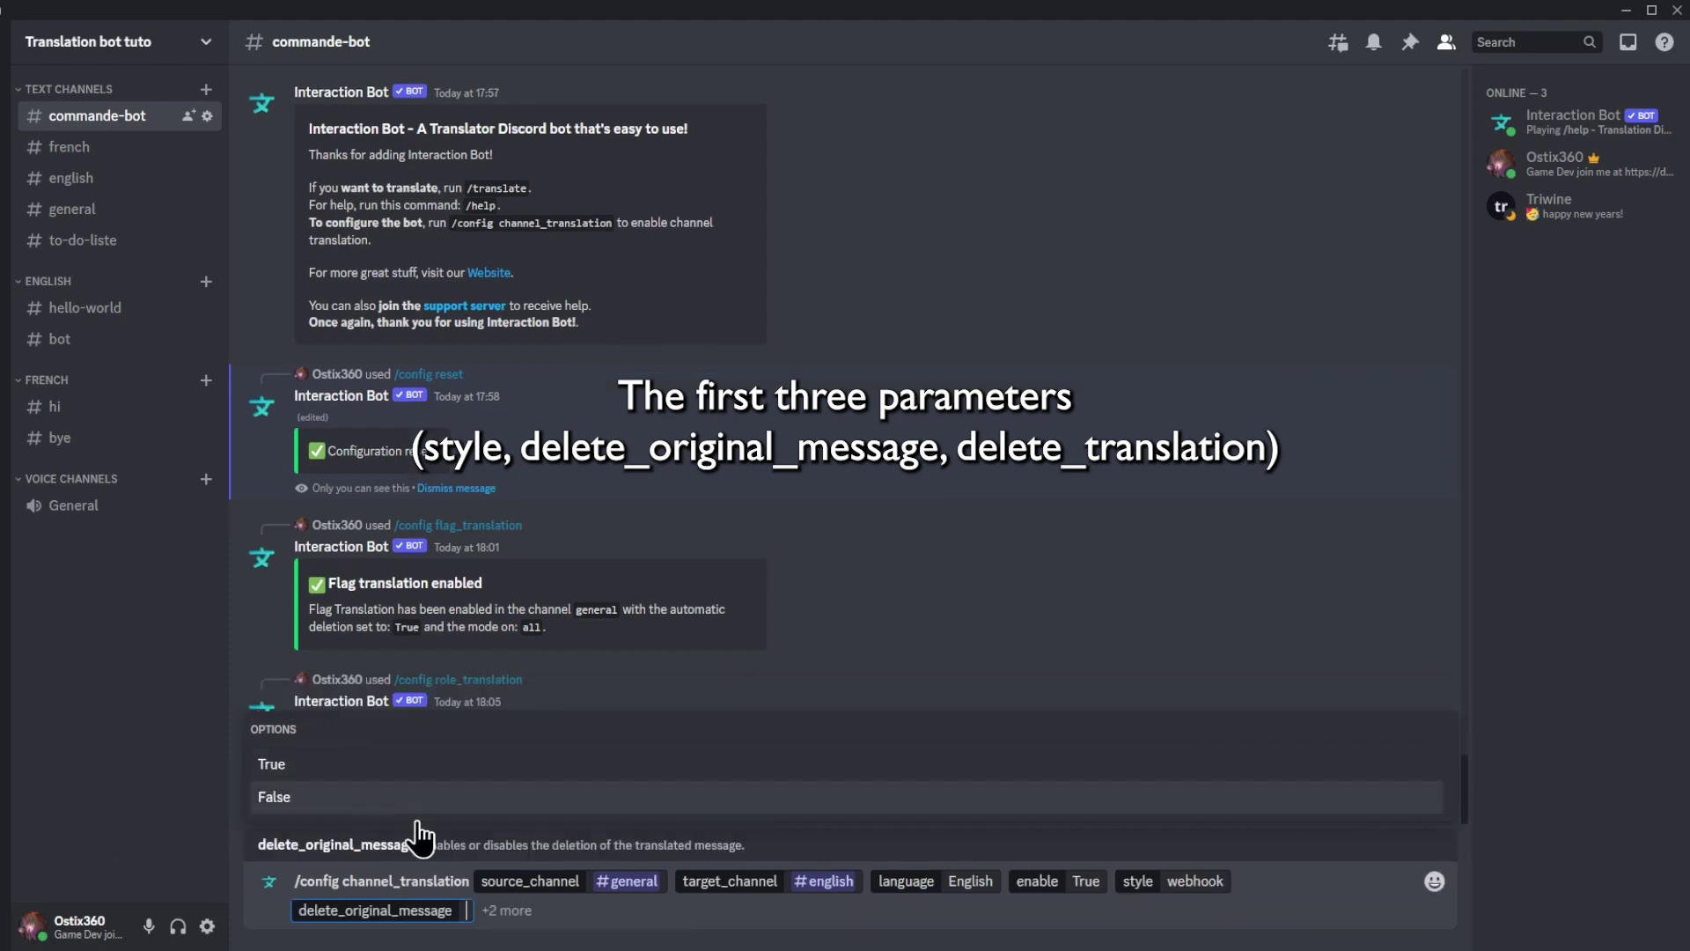
pyautogui.click(302, 799)
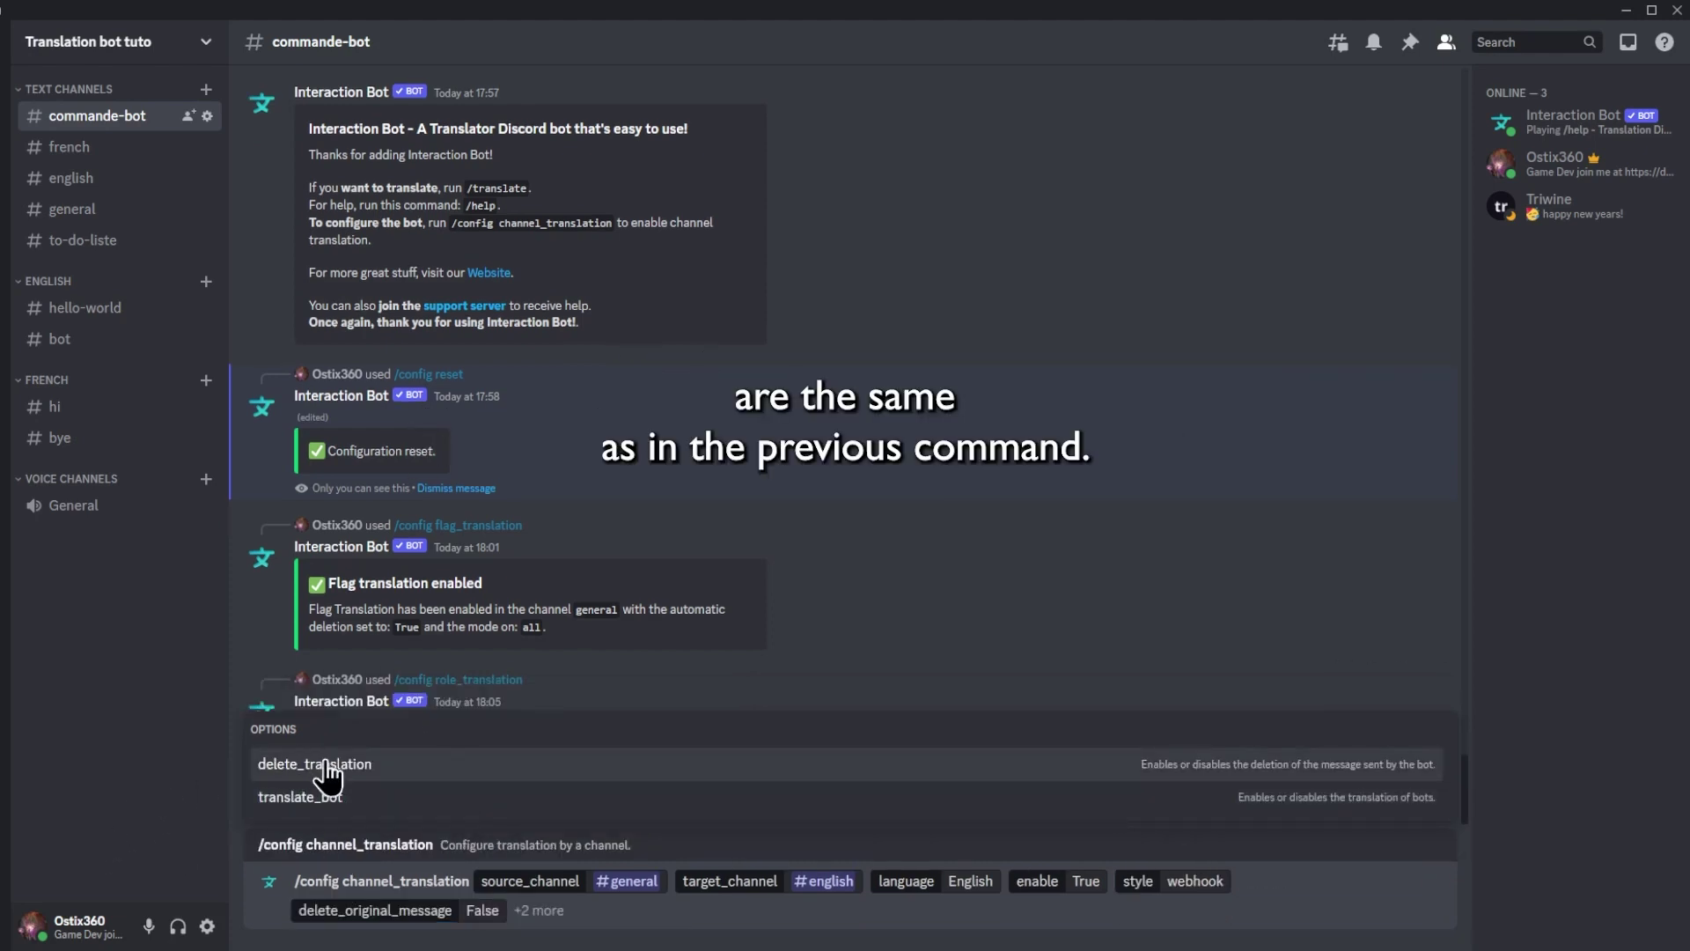
pyautogui.click(308, 763)
pyautogui.click(352, 797)
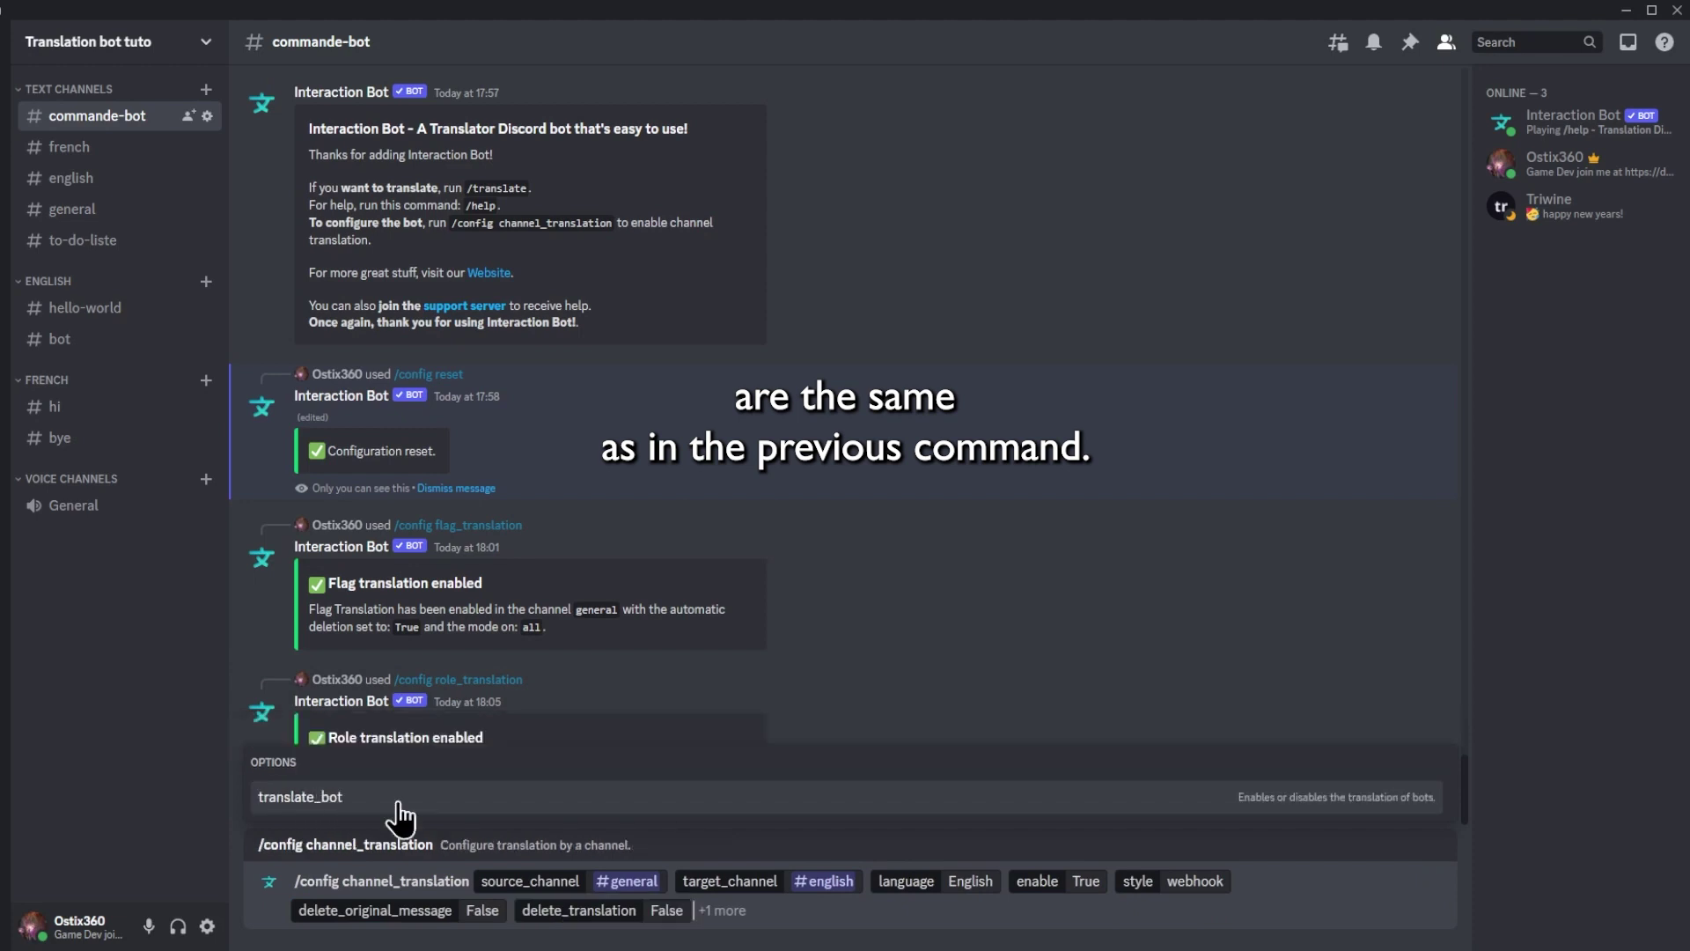
pyautogui.click(282, 830)
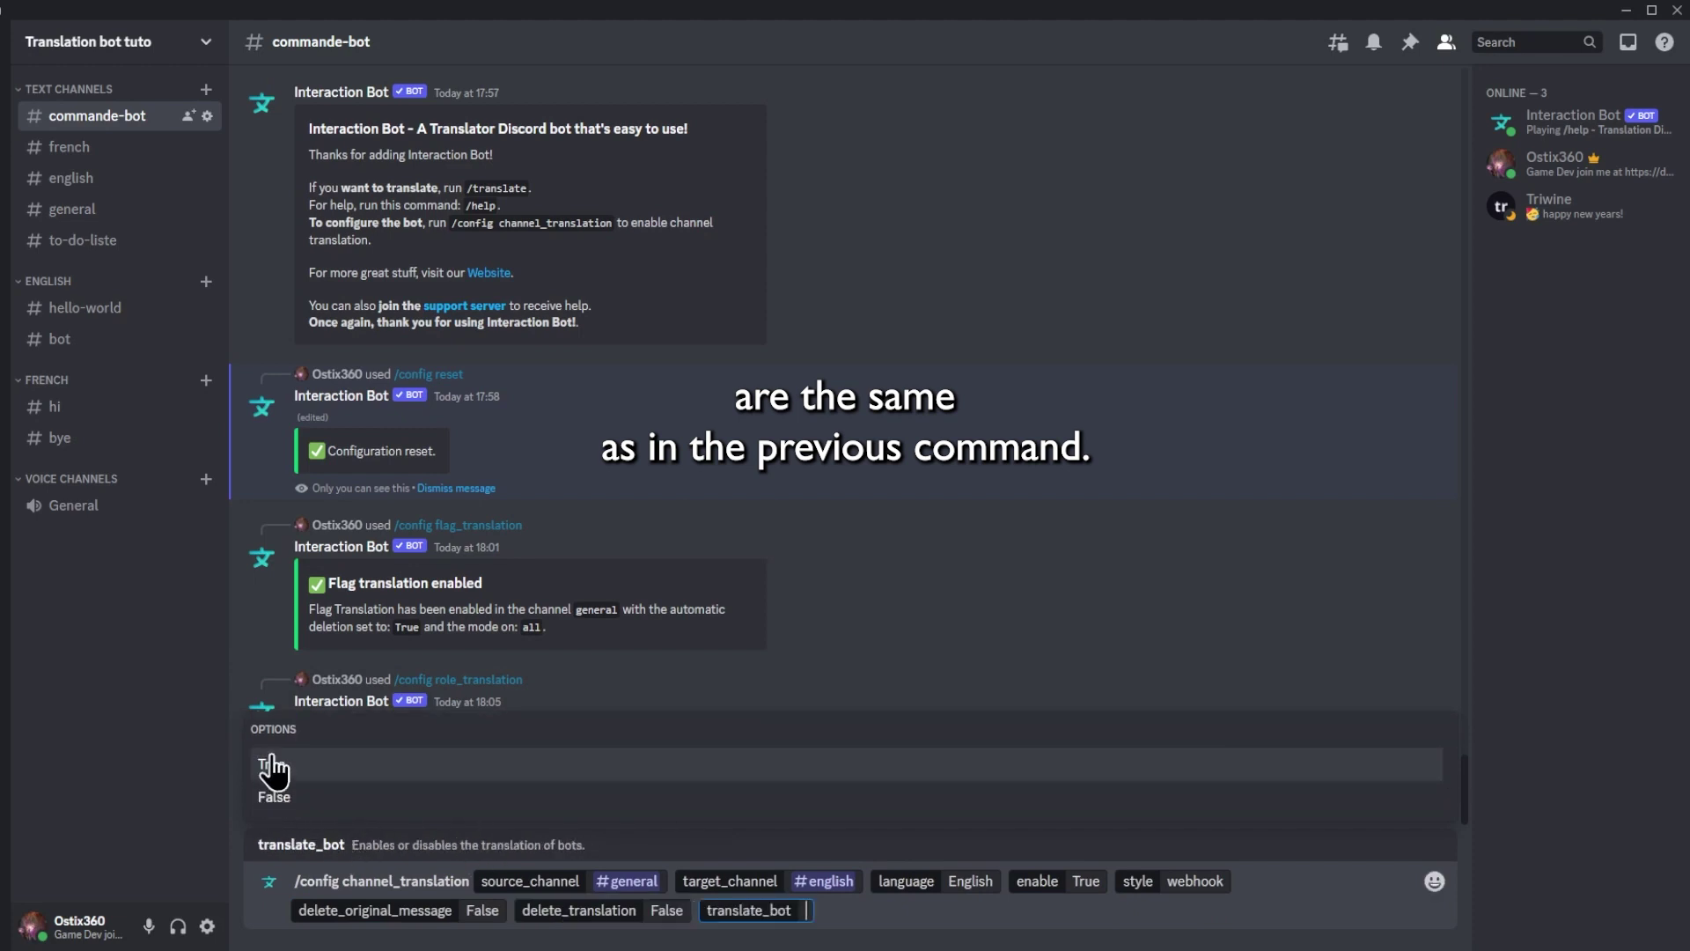
pyautogui.click(273, 799)
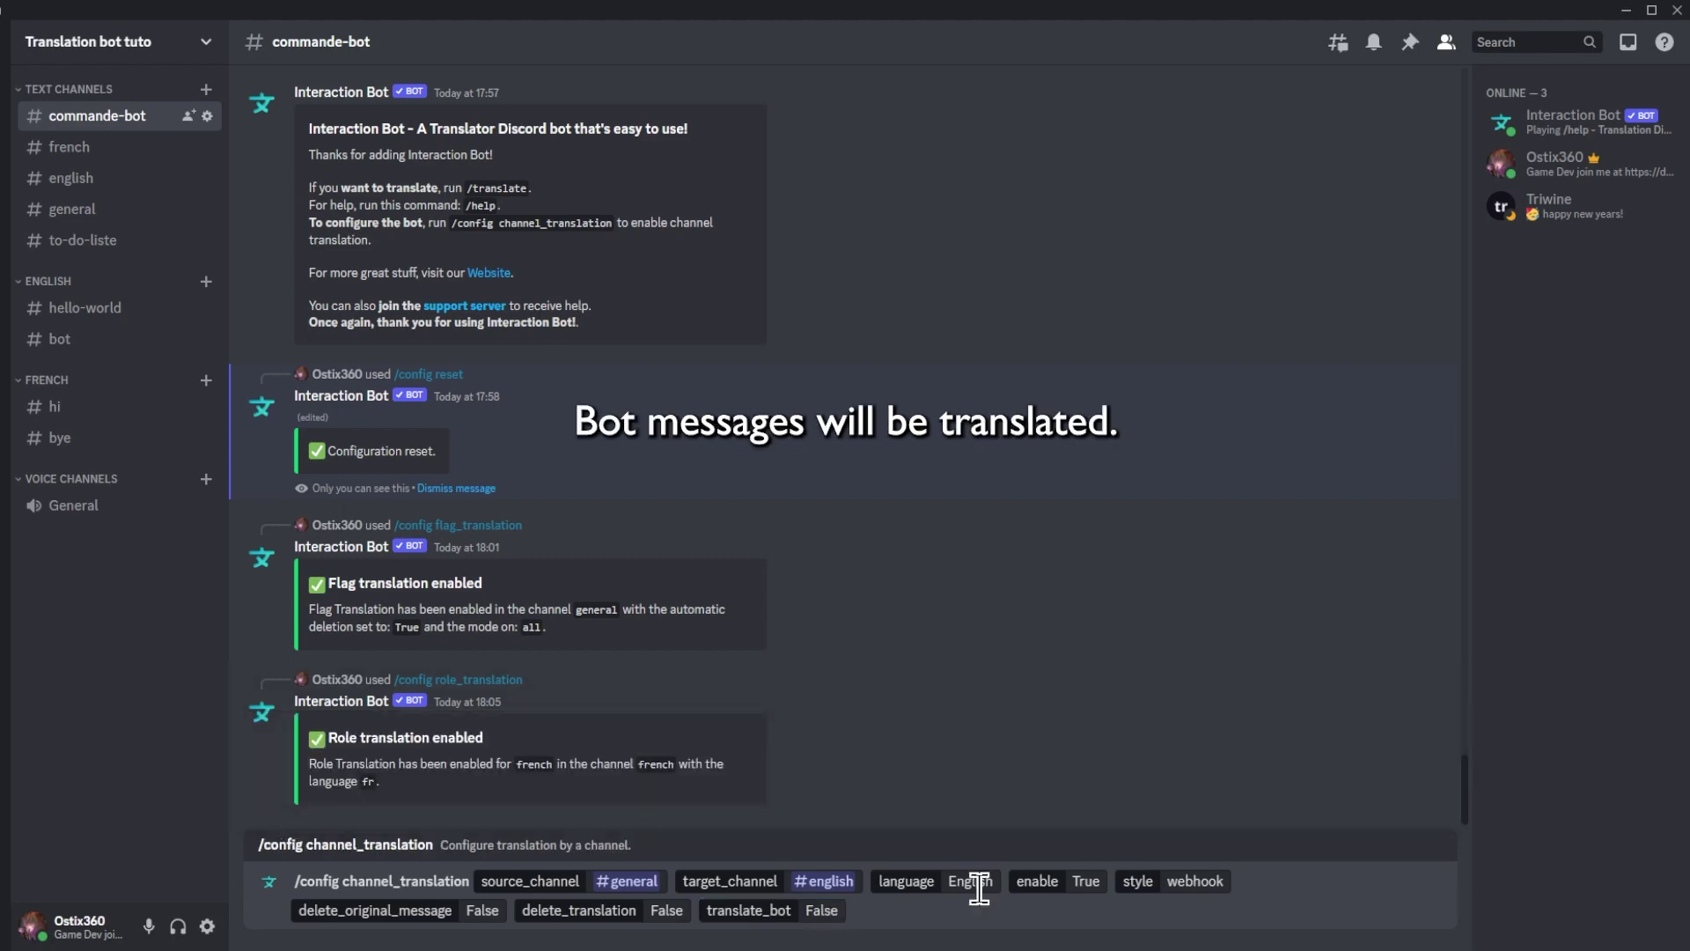
pyautogui.press('Return')
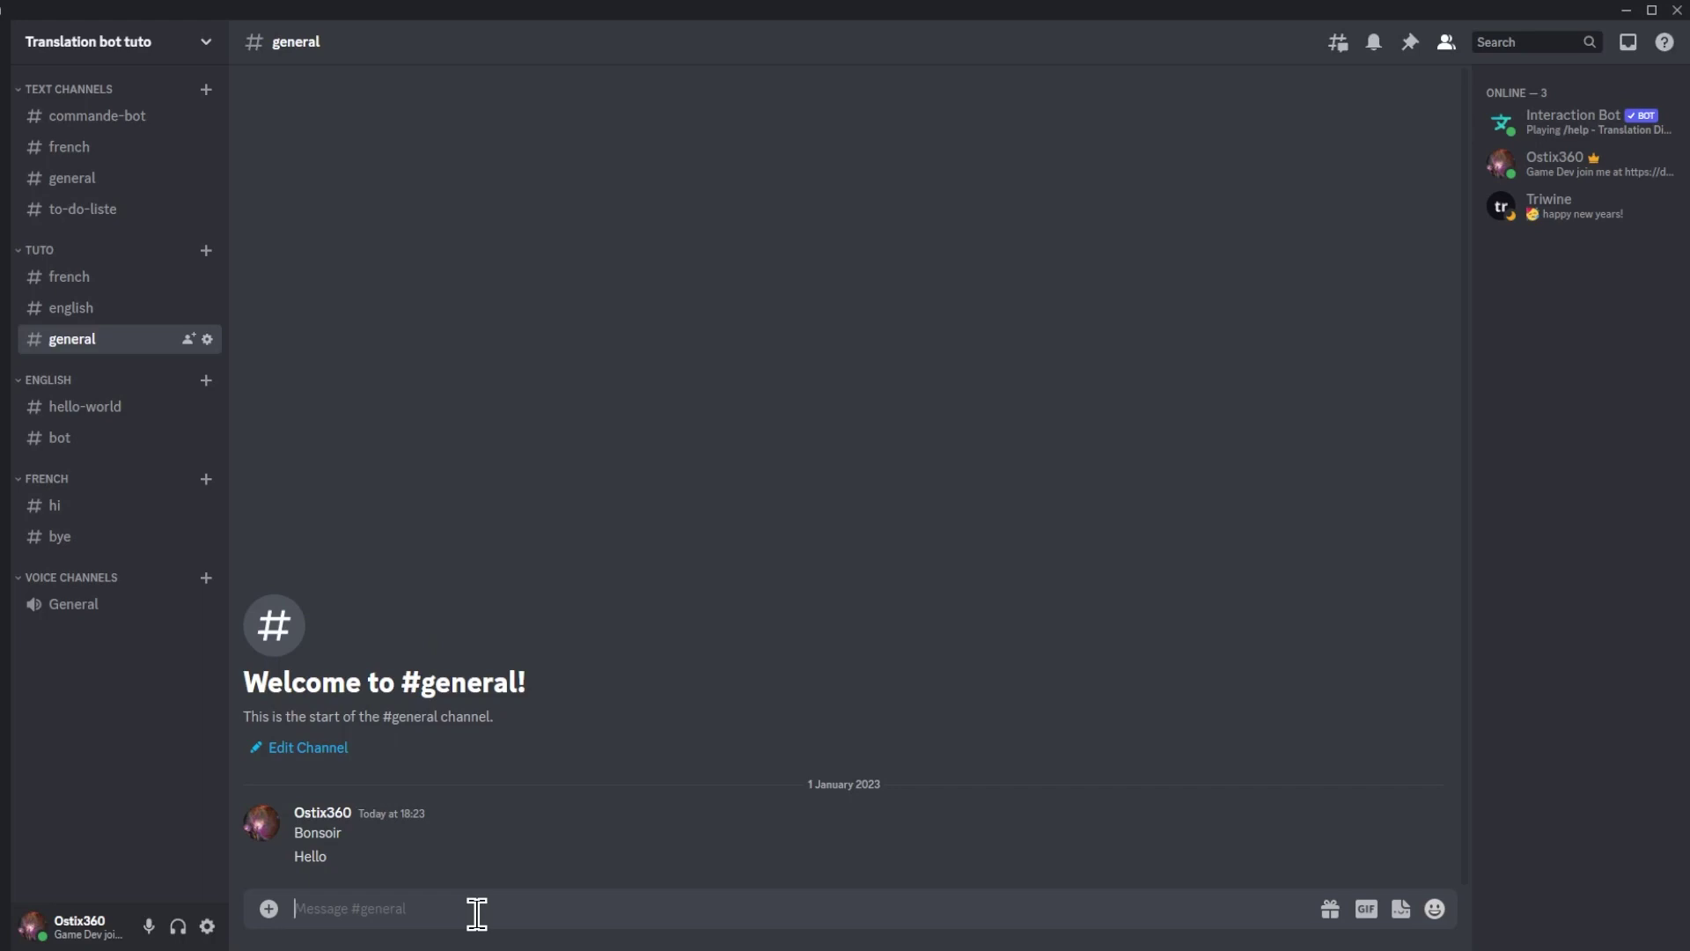
# Step: Send 'Joyeuse nouvelle année' in #general and check #english shows 'Happy New Year'
pyautogui.write('Joyeuse nouvelle année')
pyautogui.press('Return')
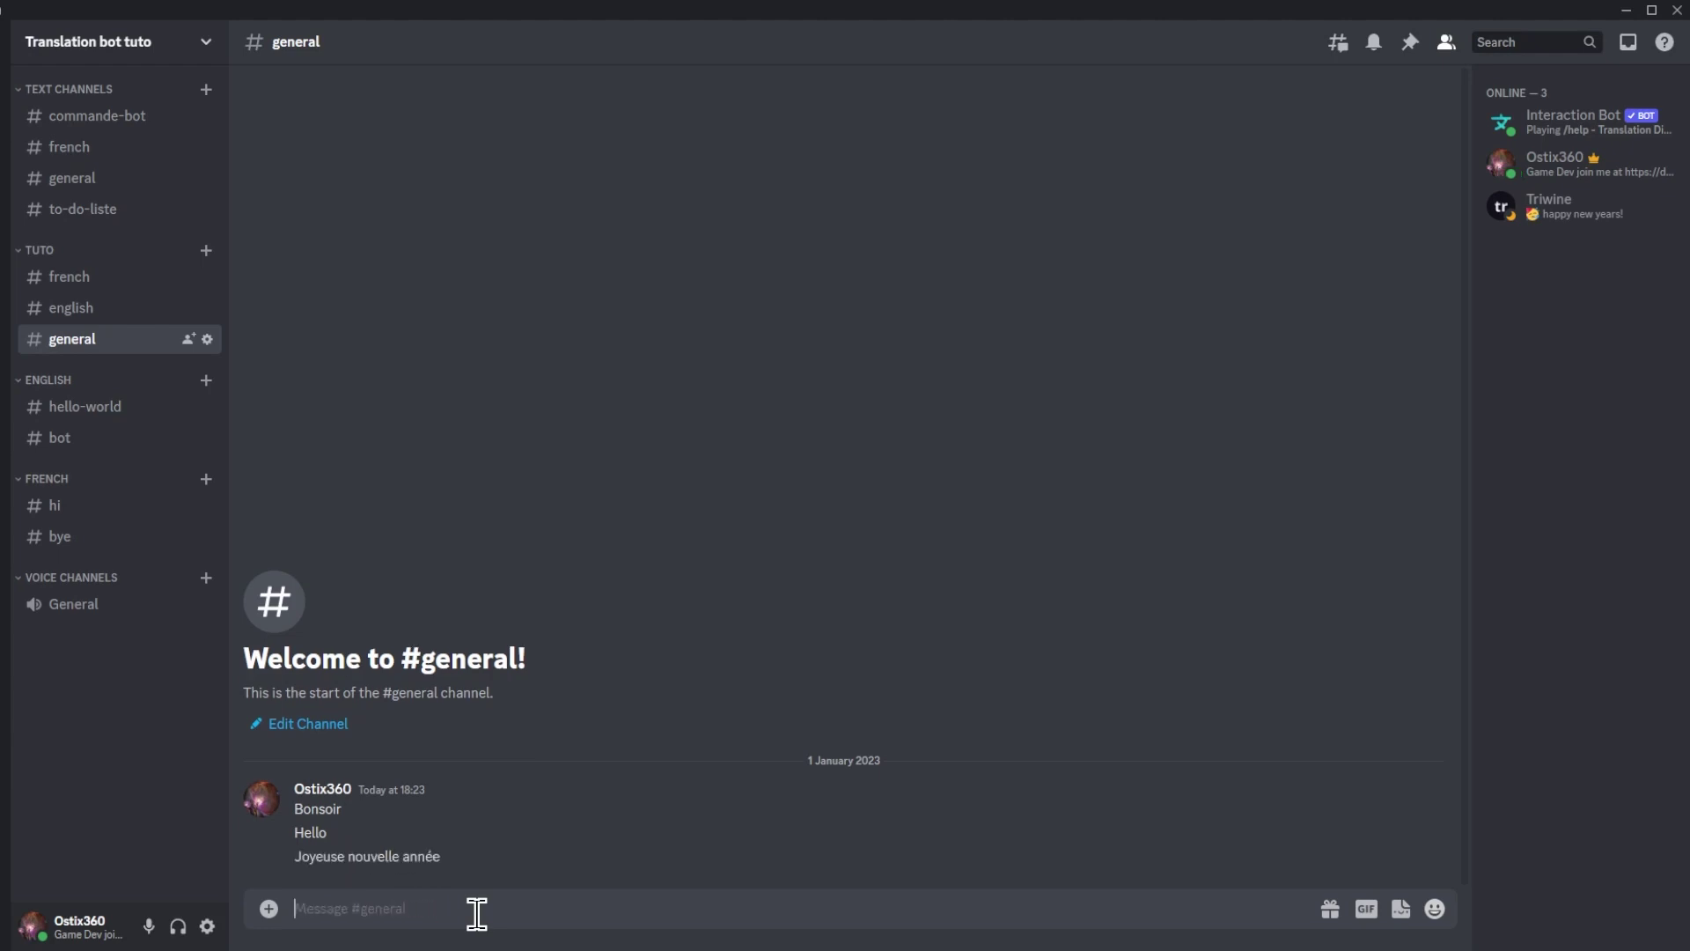
pyautogui.click(99, 309)
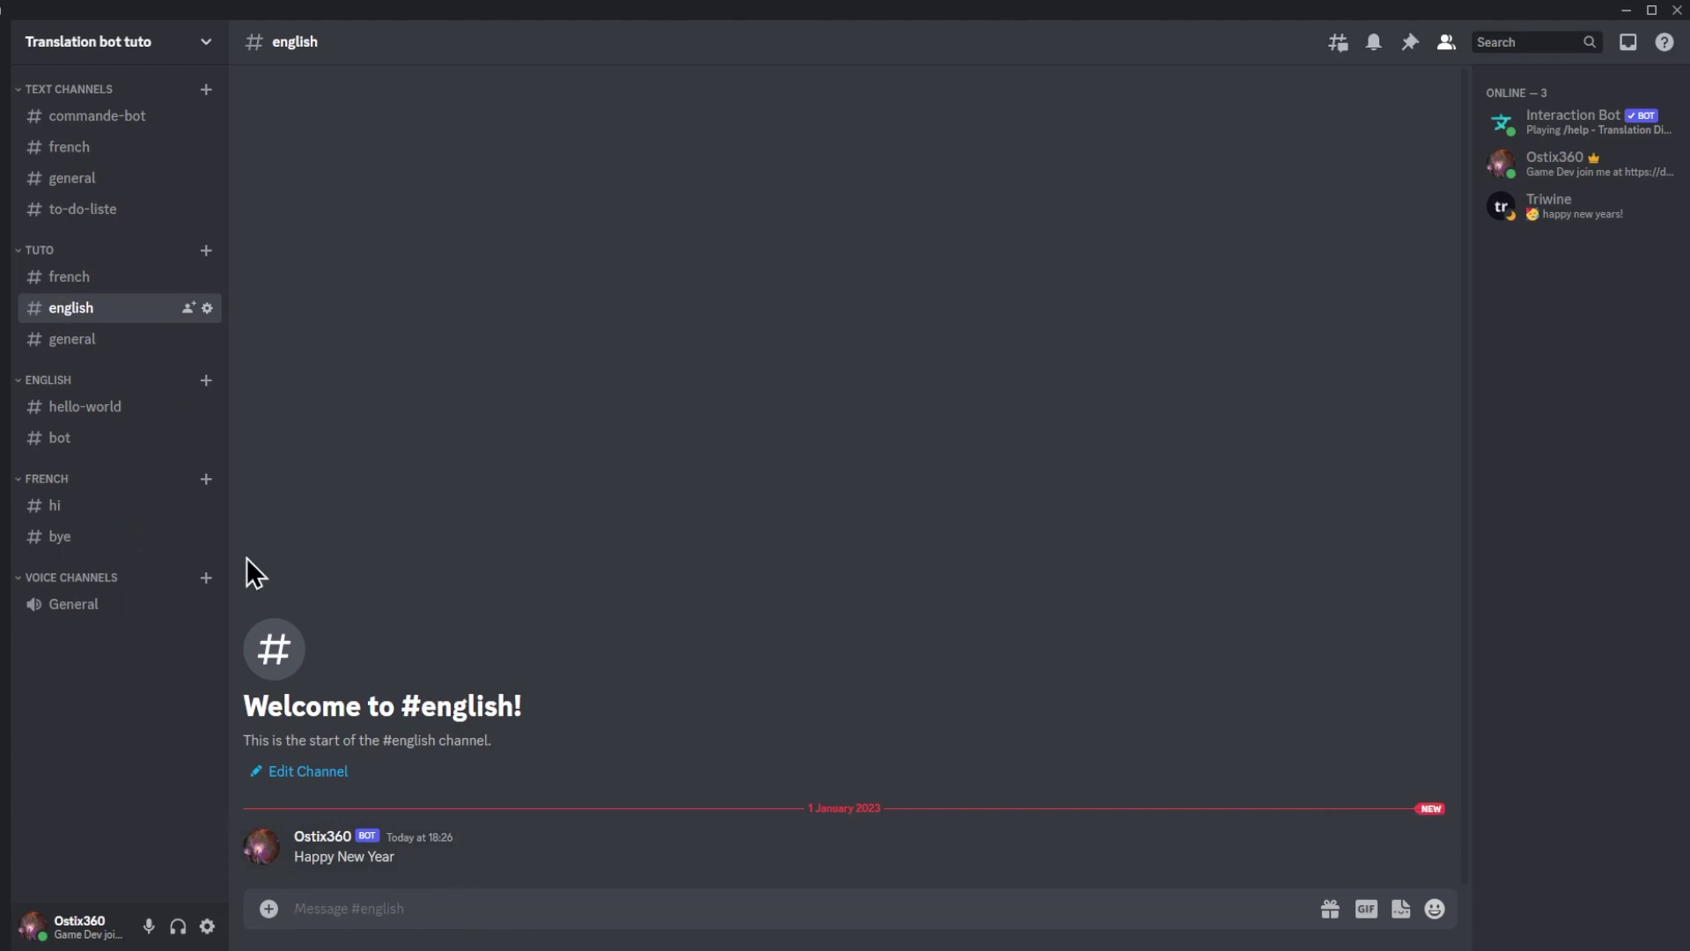
pyautogui.click(88, 340)
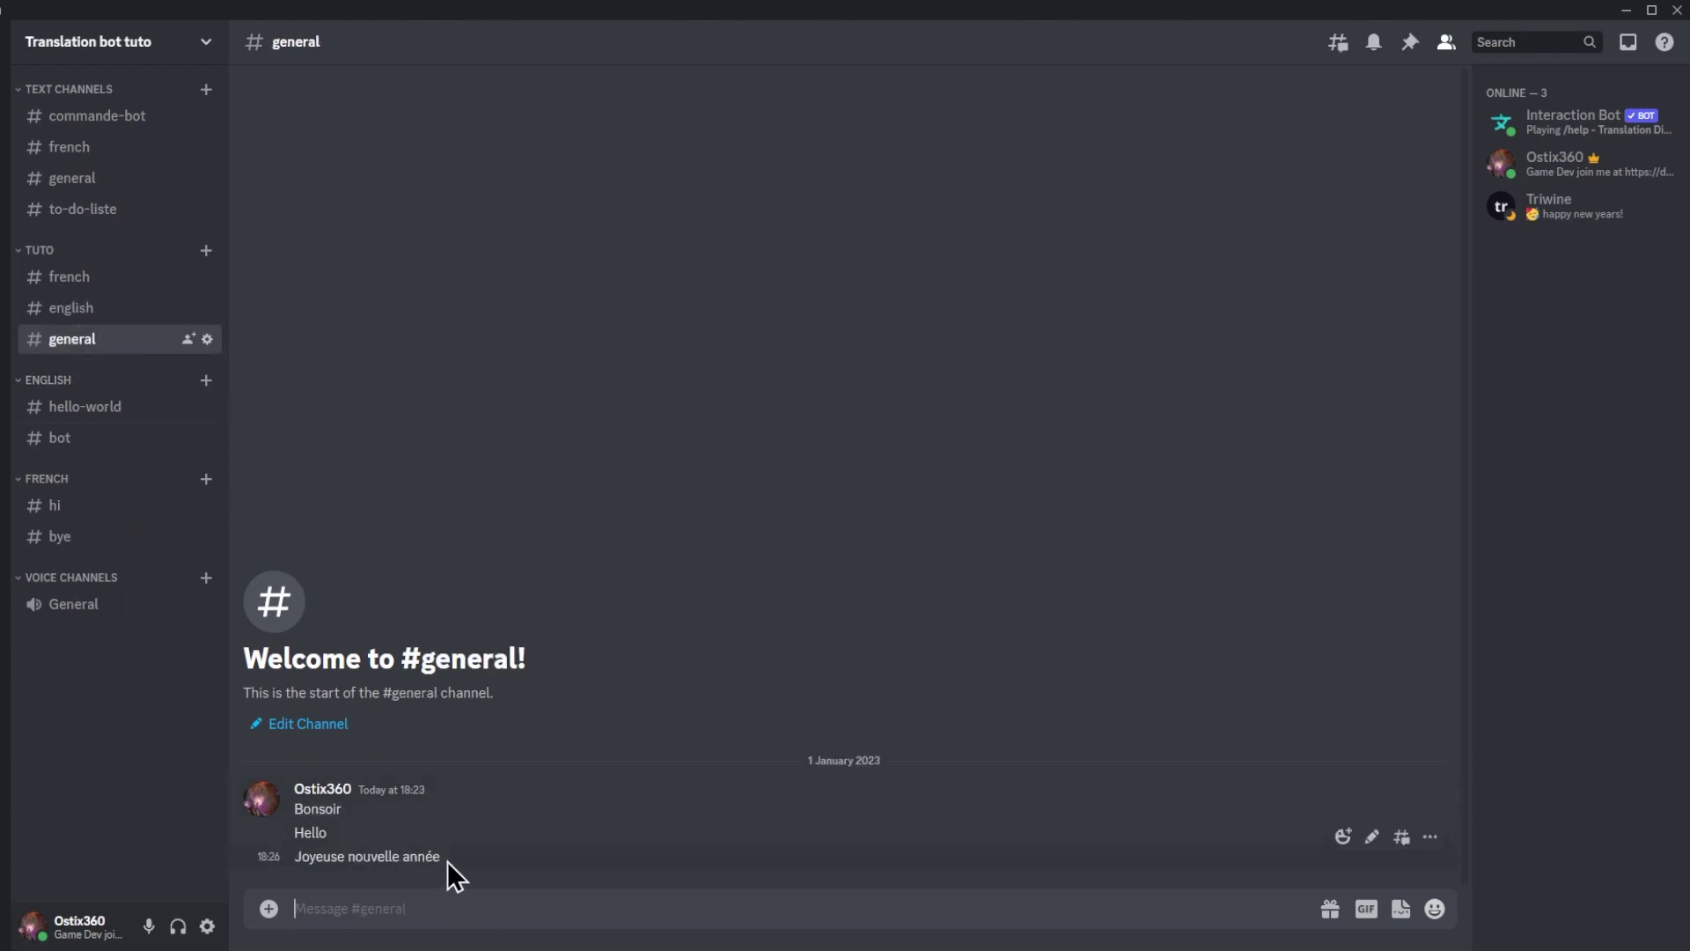
pyautogui.click(112, 310)
pyautogui.click(103, 280)
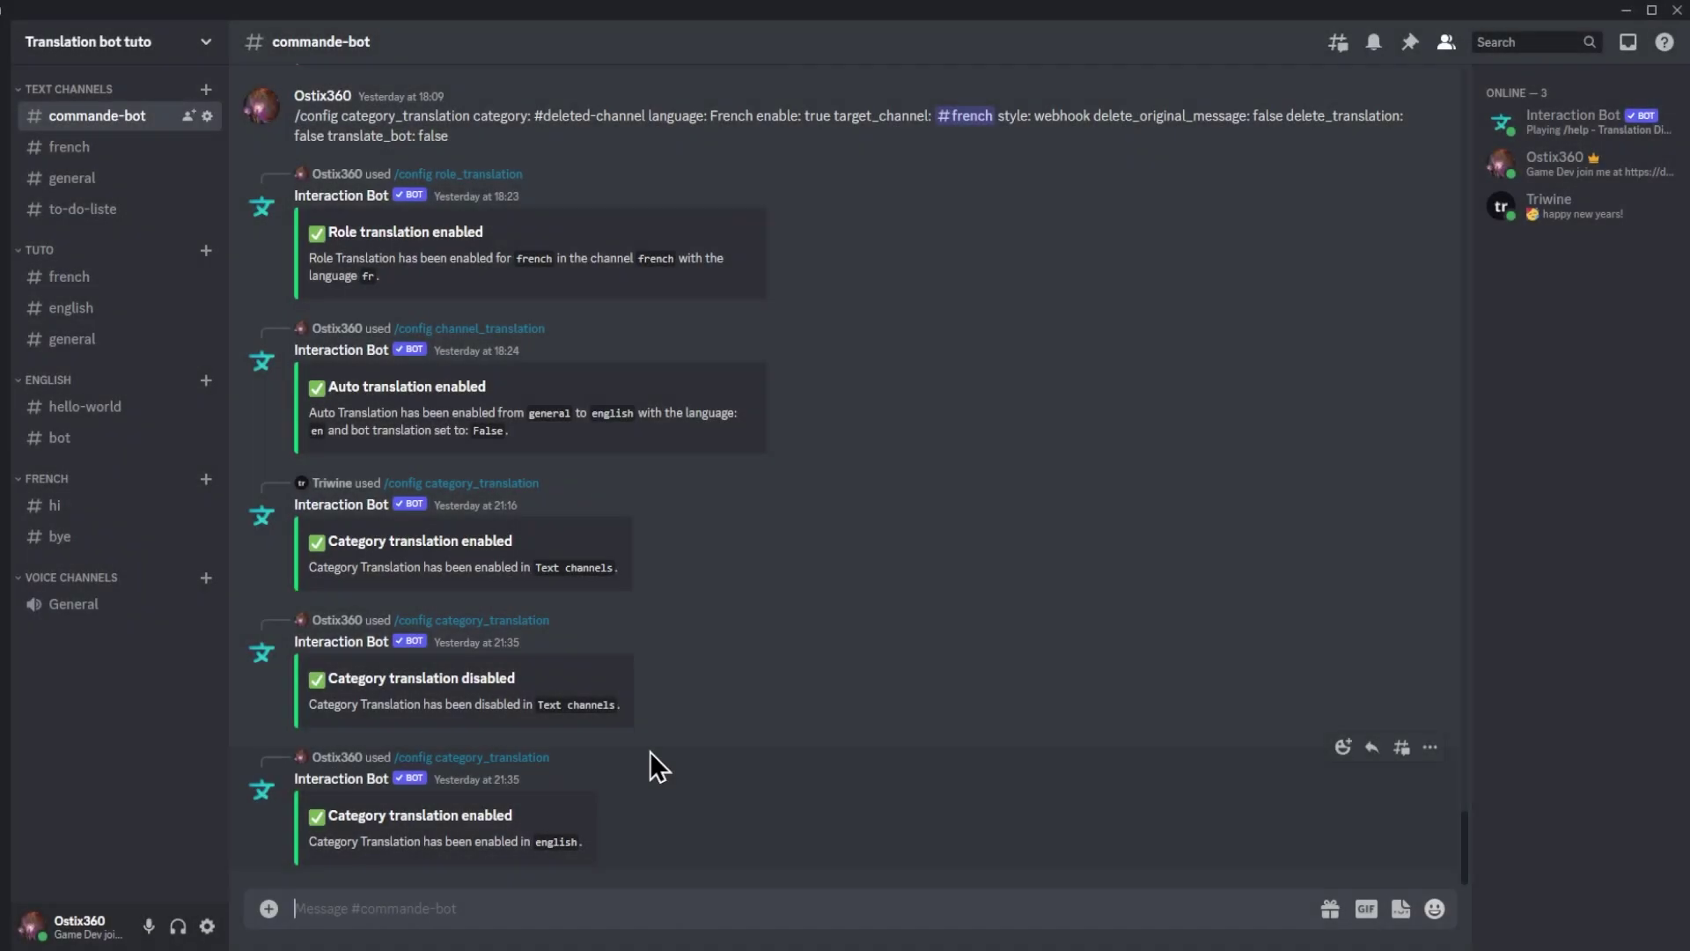
# Step: Start /config category_translation for the french category, language English, enable True
pyautogui.write('/config')
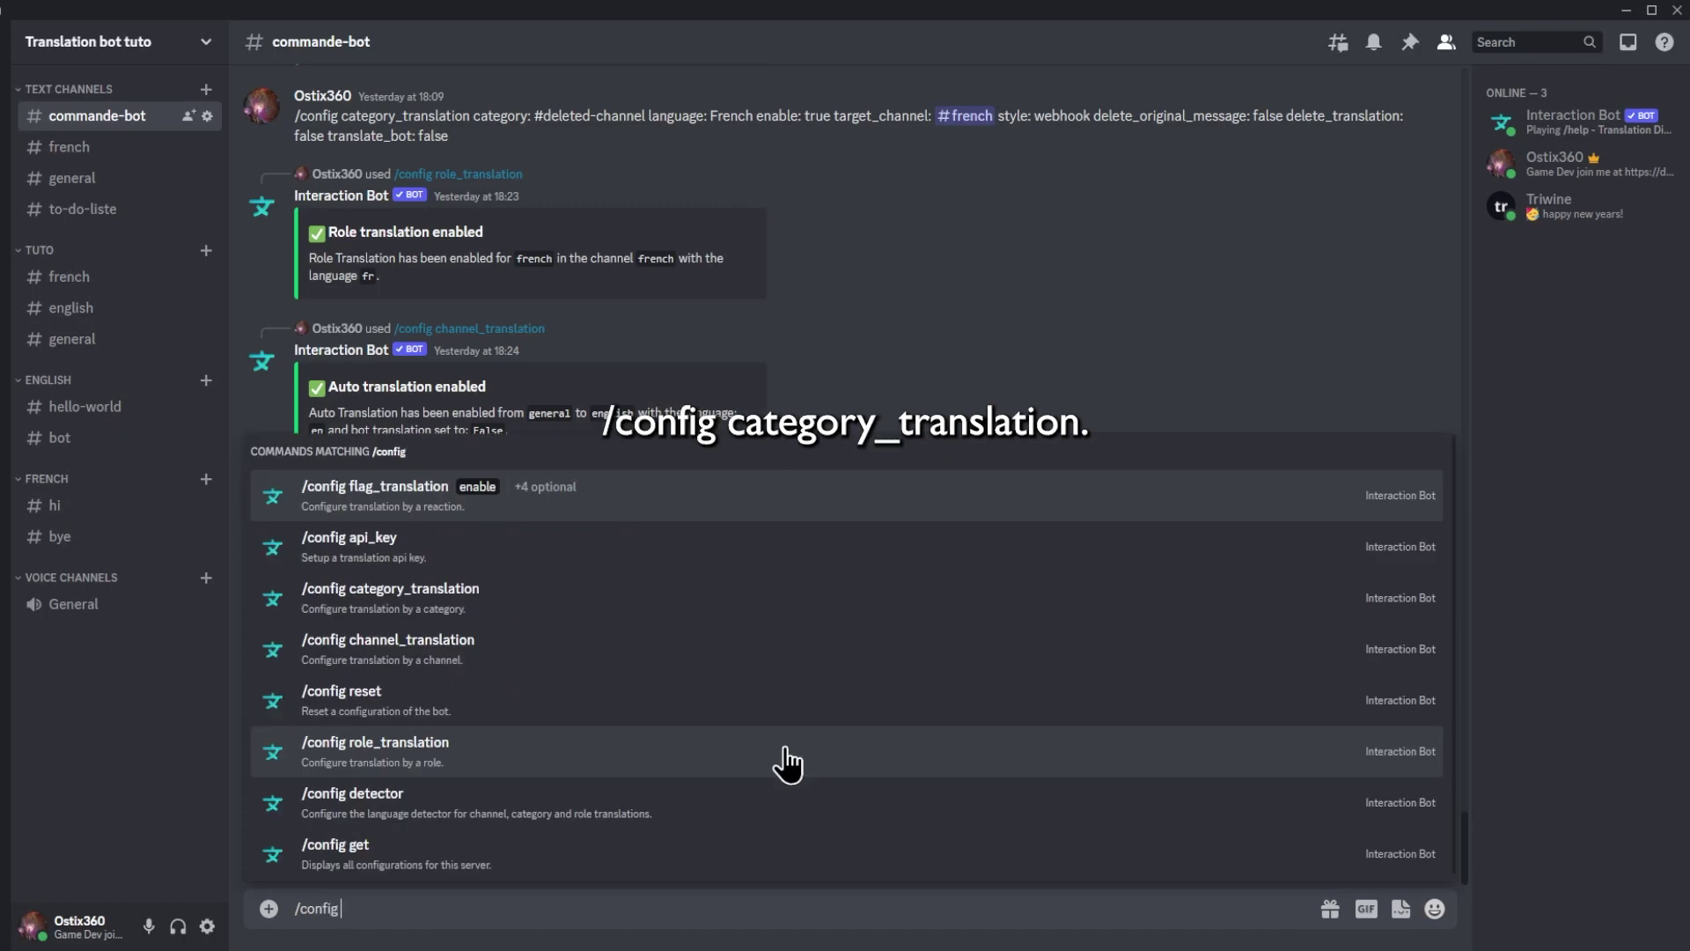
pyautogui.write(' ca')
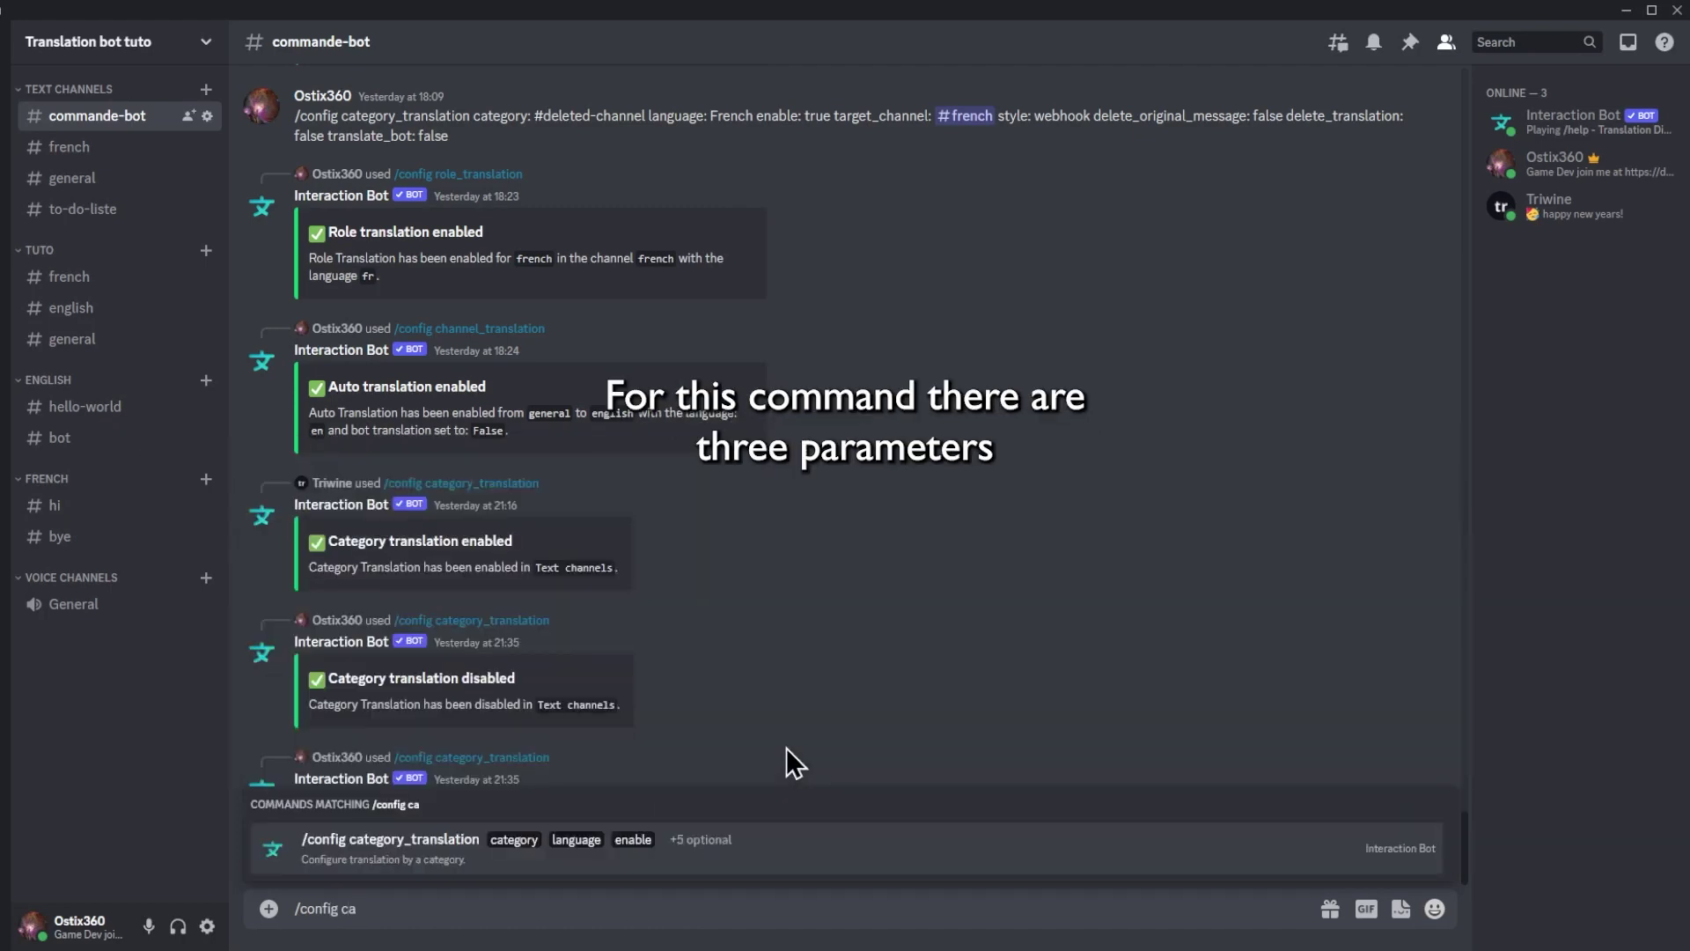
pyautogui.press('Tab')
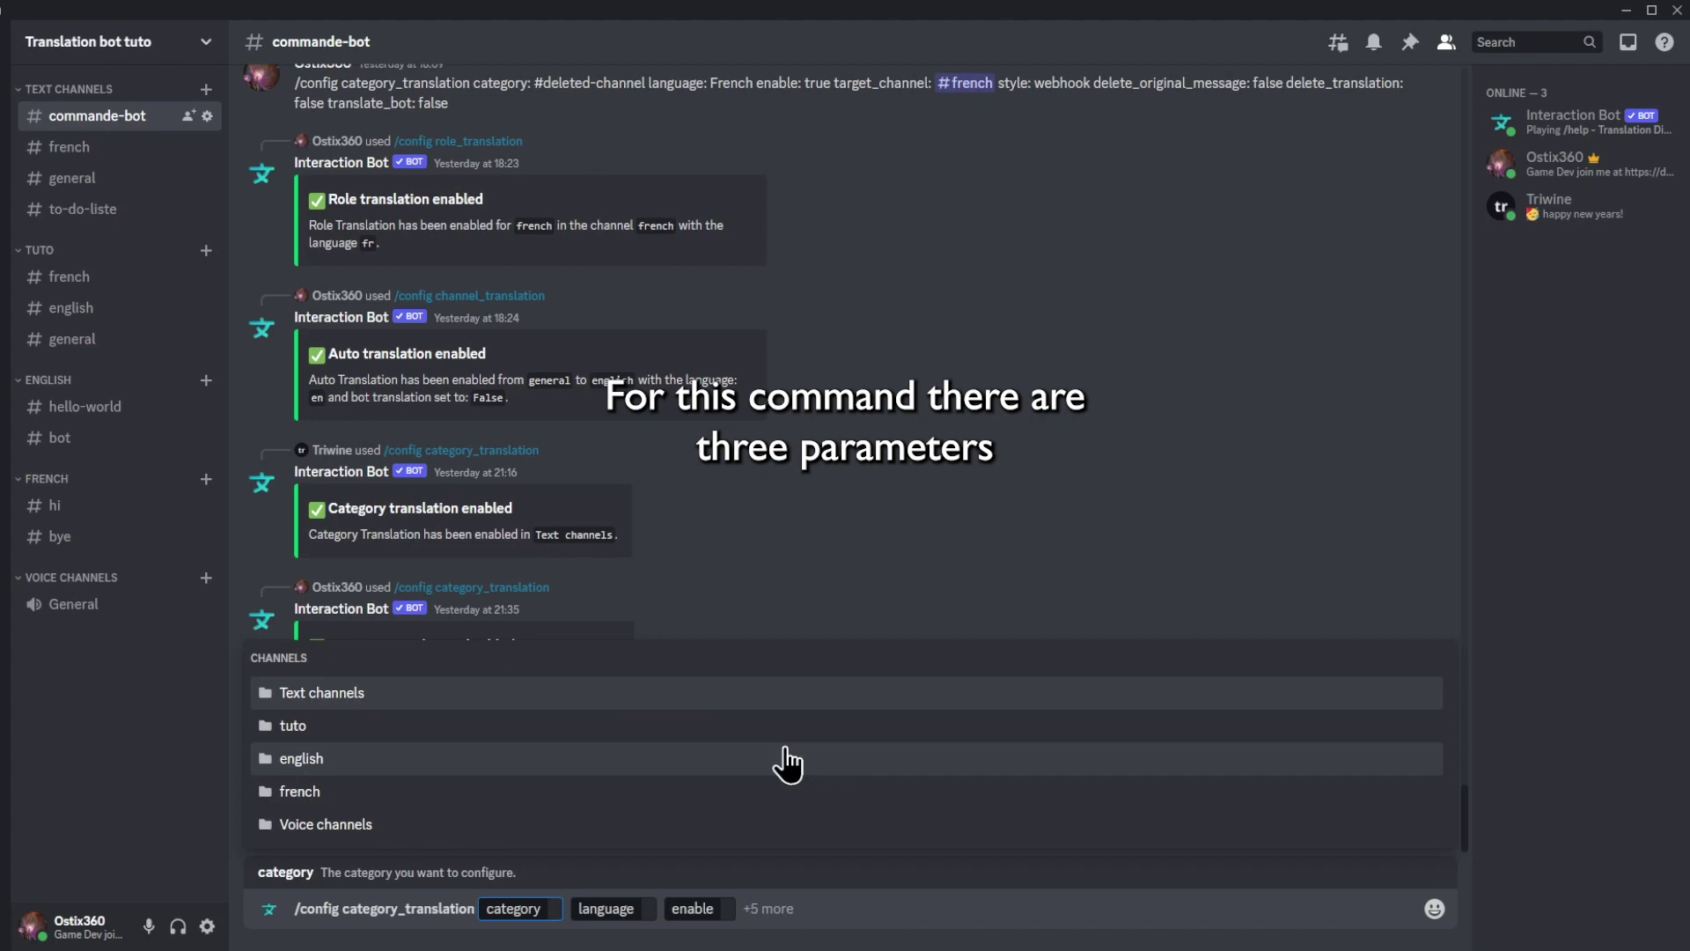
pyautogui.click(343, 789)
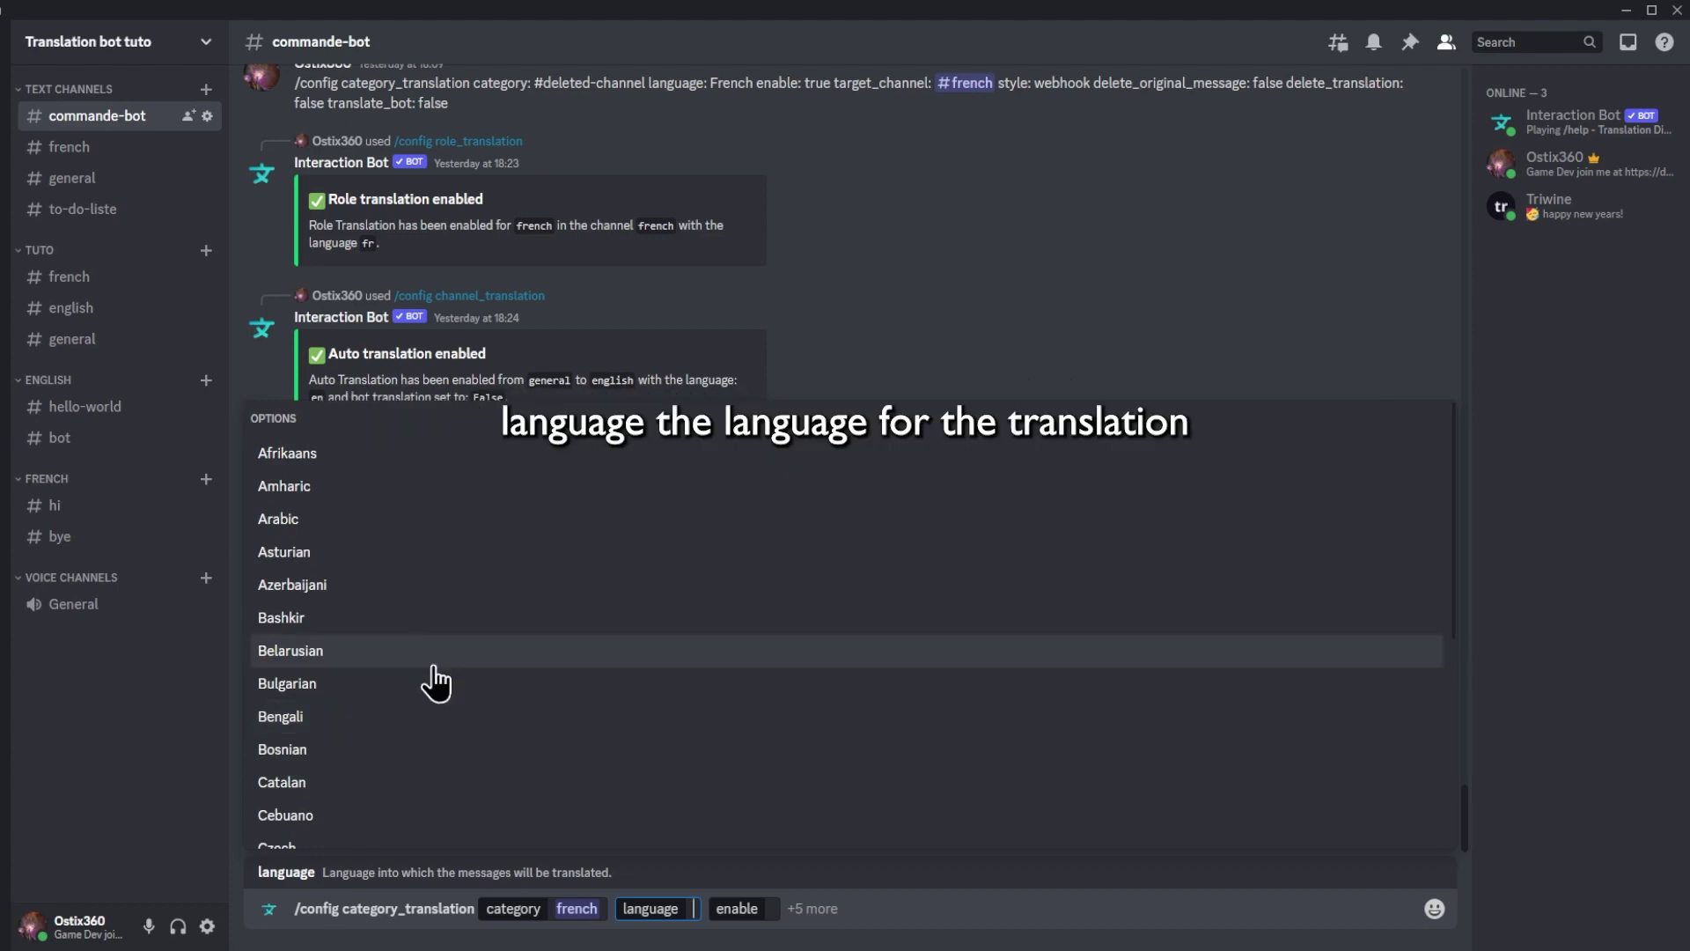
pyautogui.write('eng')
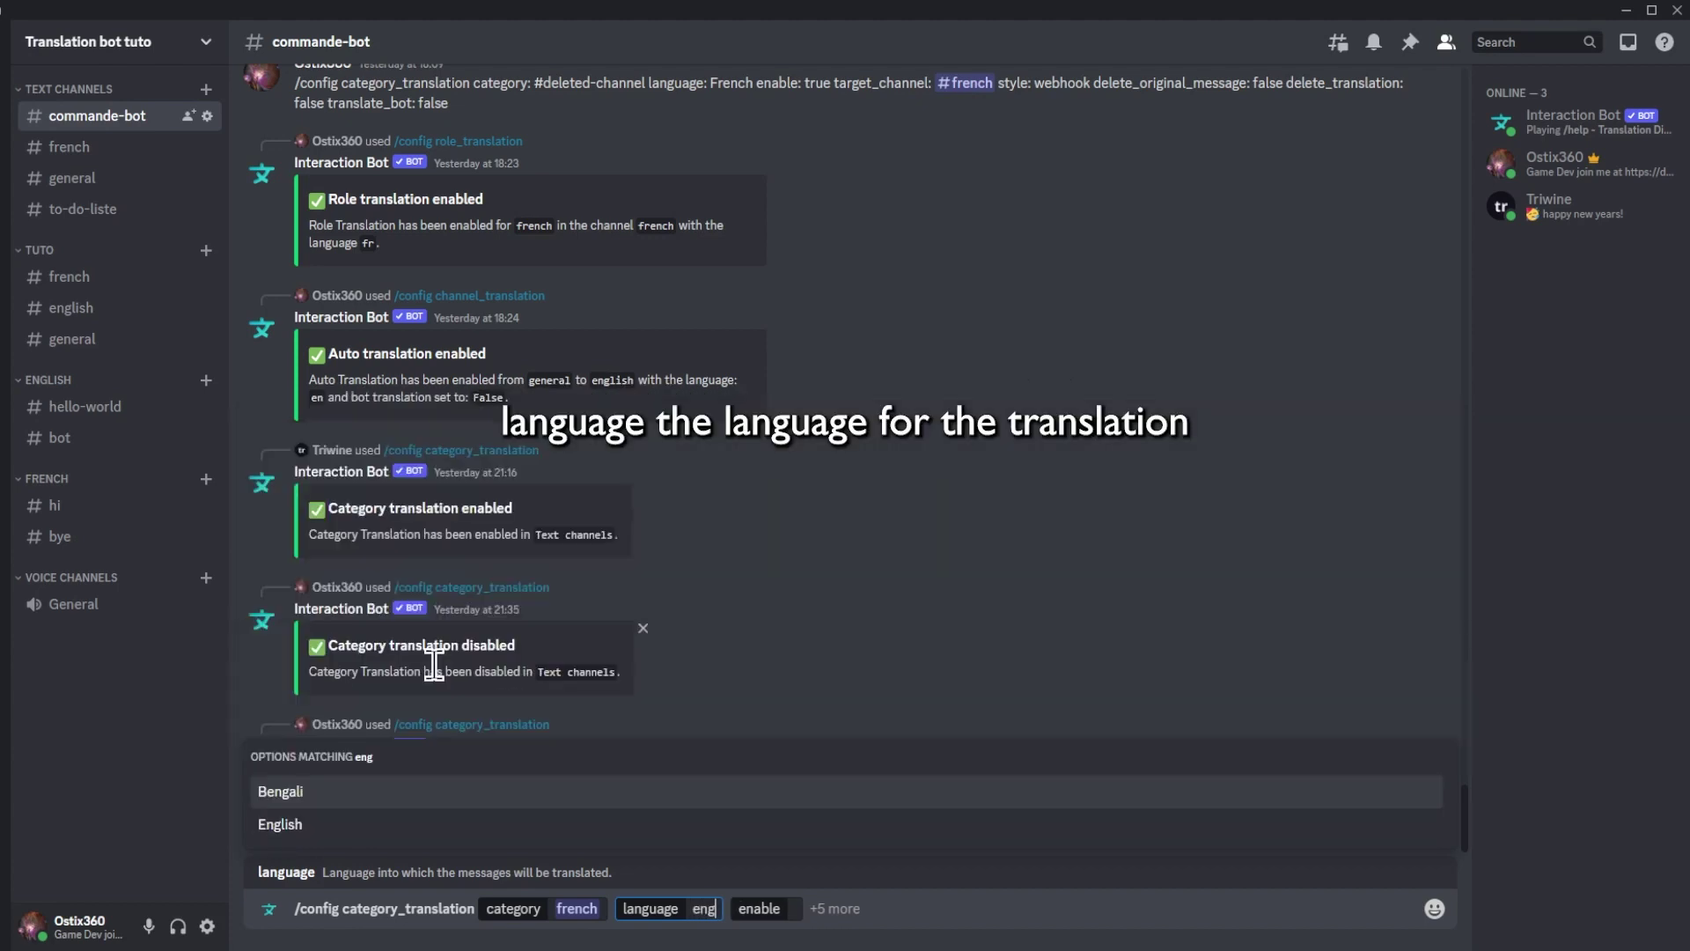
pyautogui.click(338, 828)
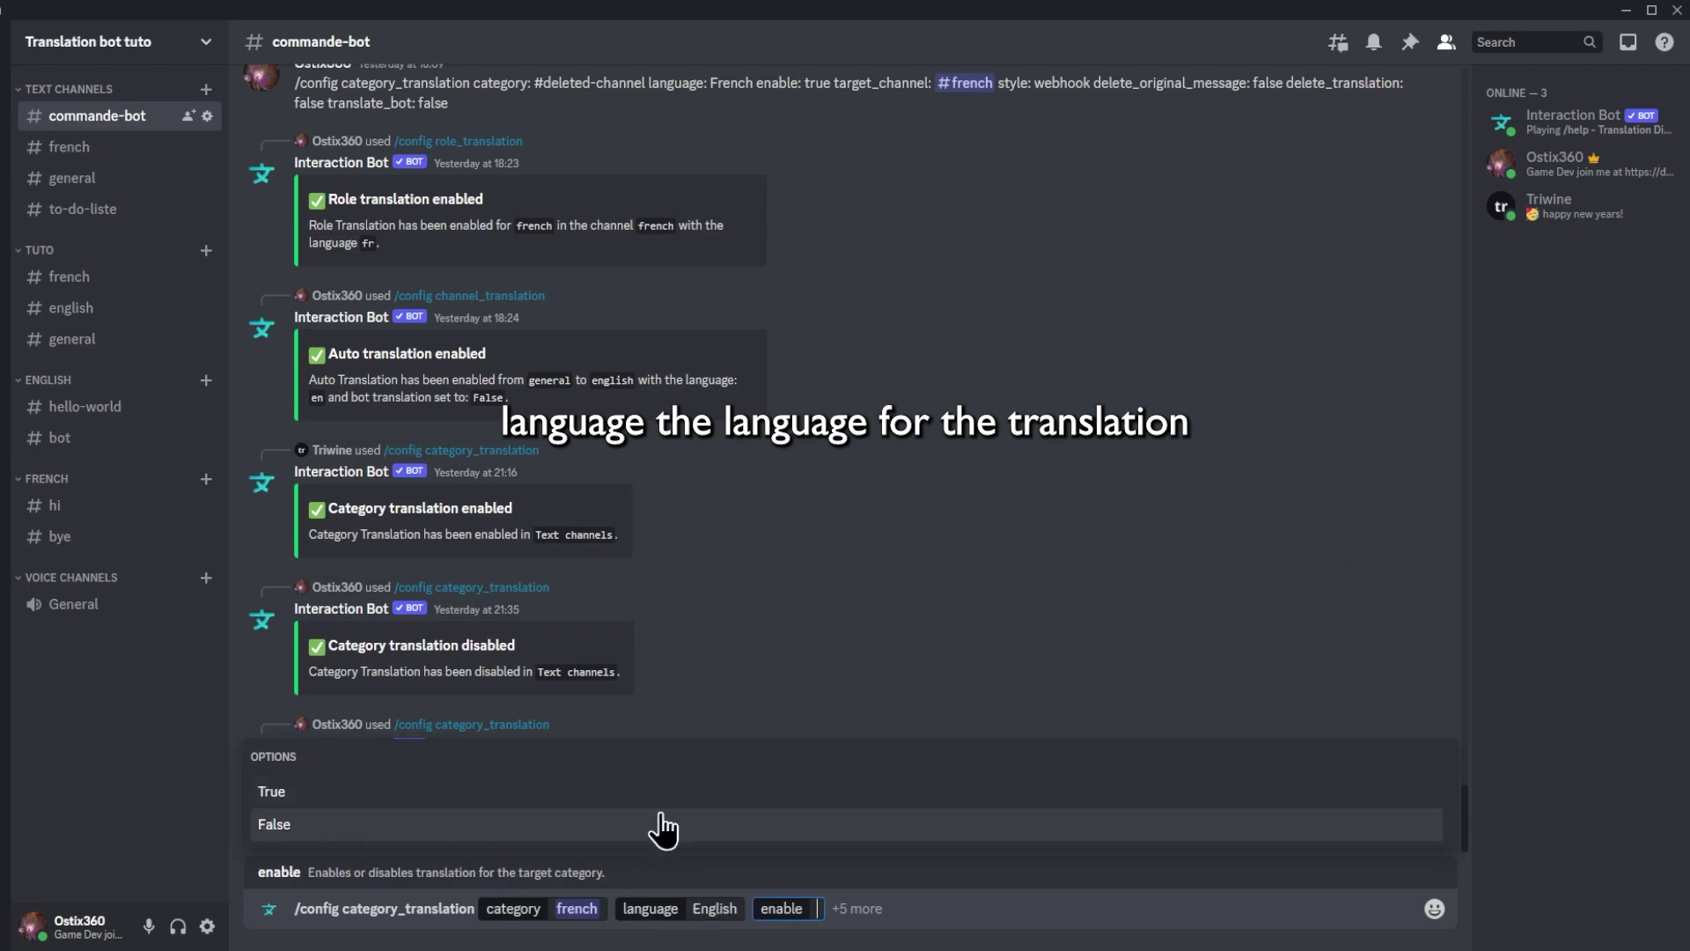
pyautogui.click(419, 803)
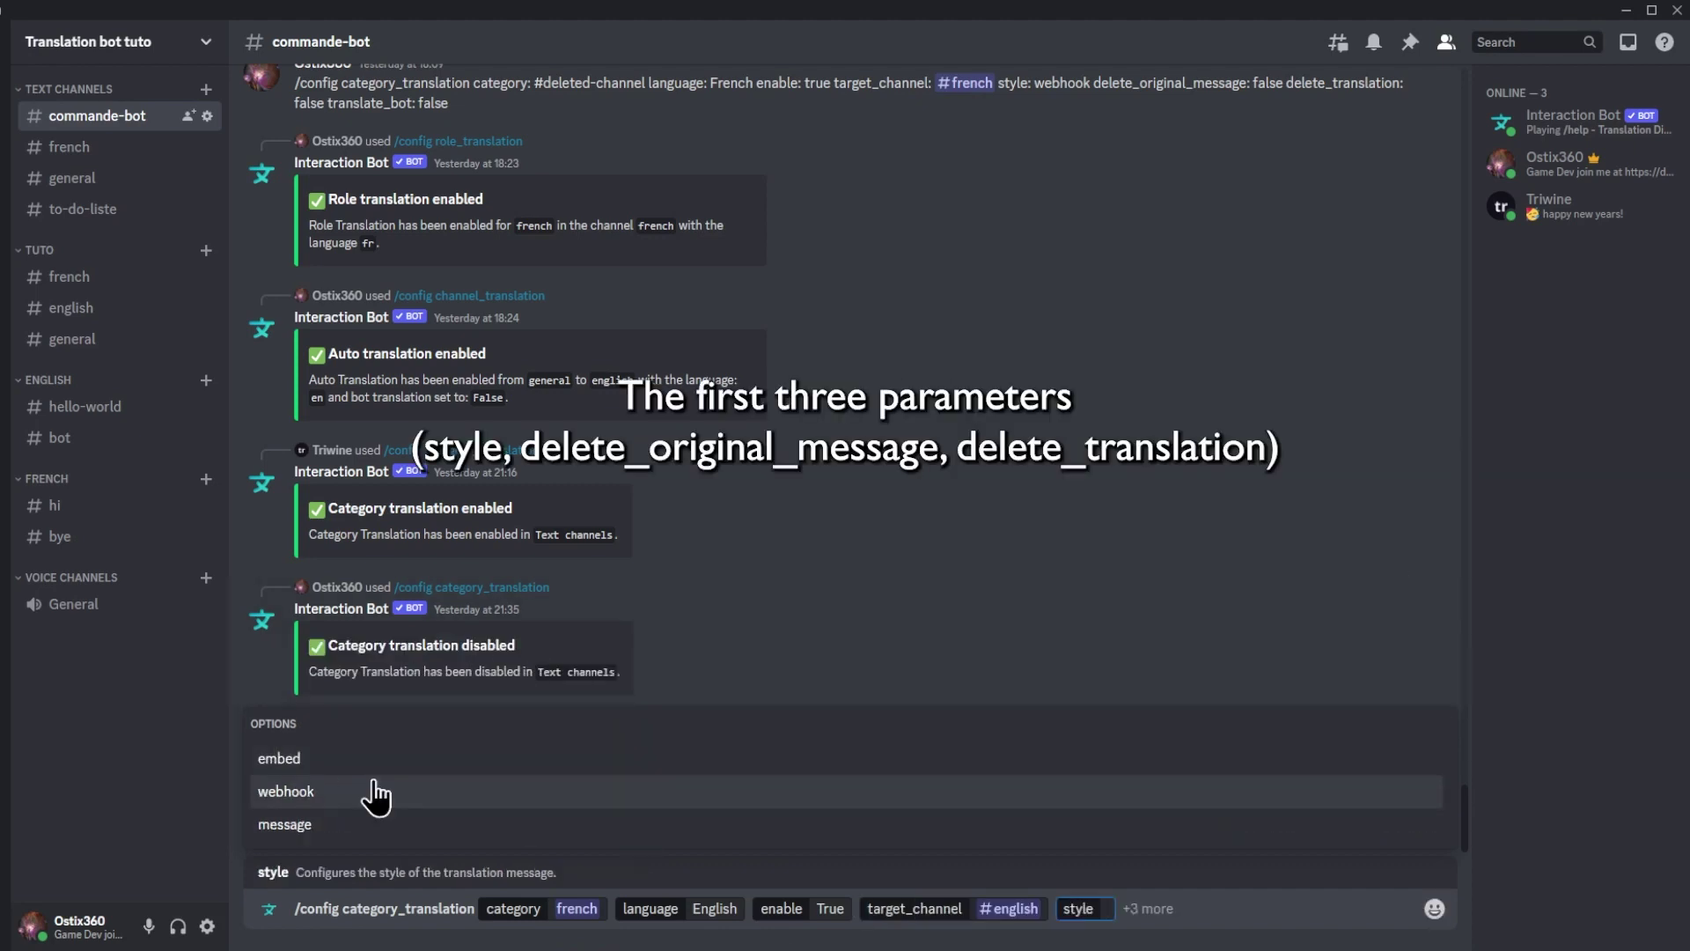
# Step: Add webhook style, no deletions, target #english, translate_bot False, and send the command
pyautogui.click(368, 792)
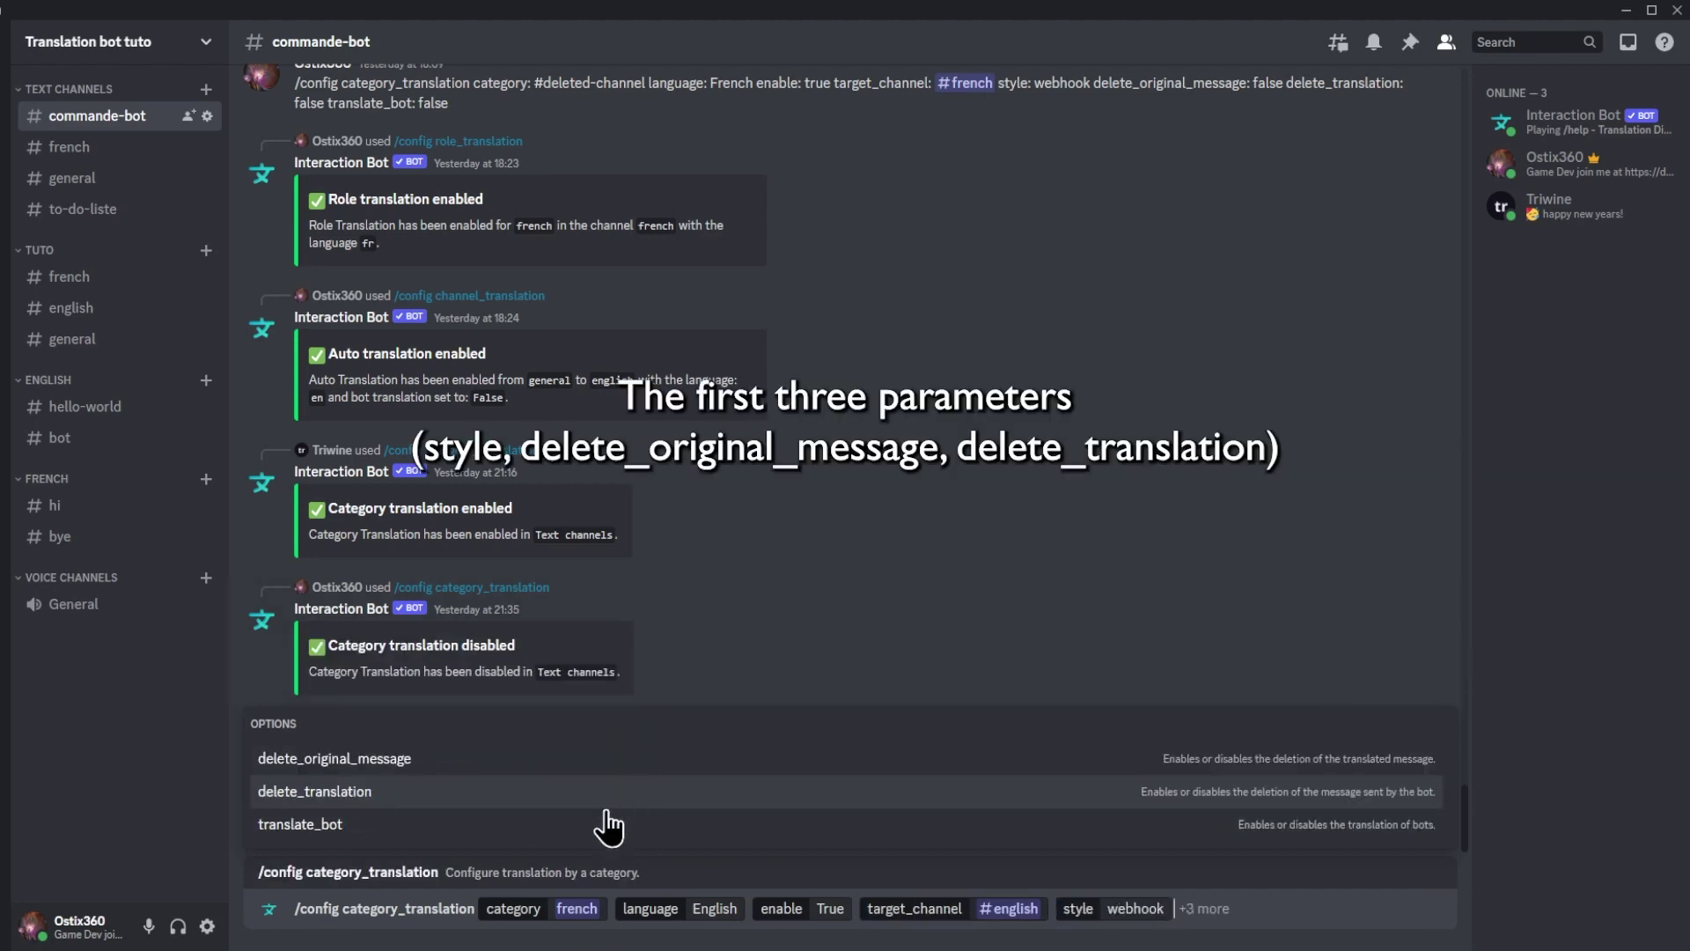
pyautogui.click(420, 765)
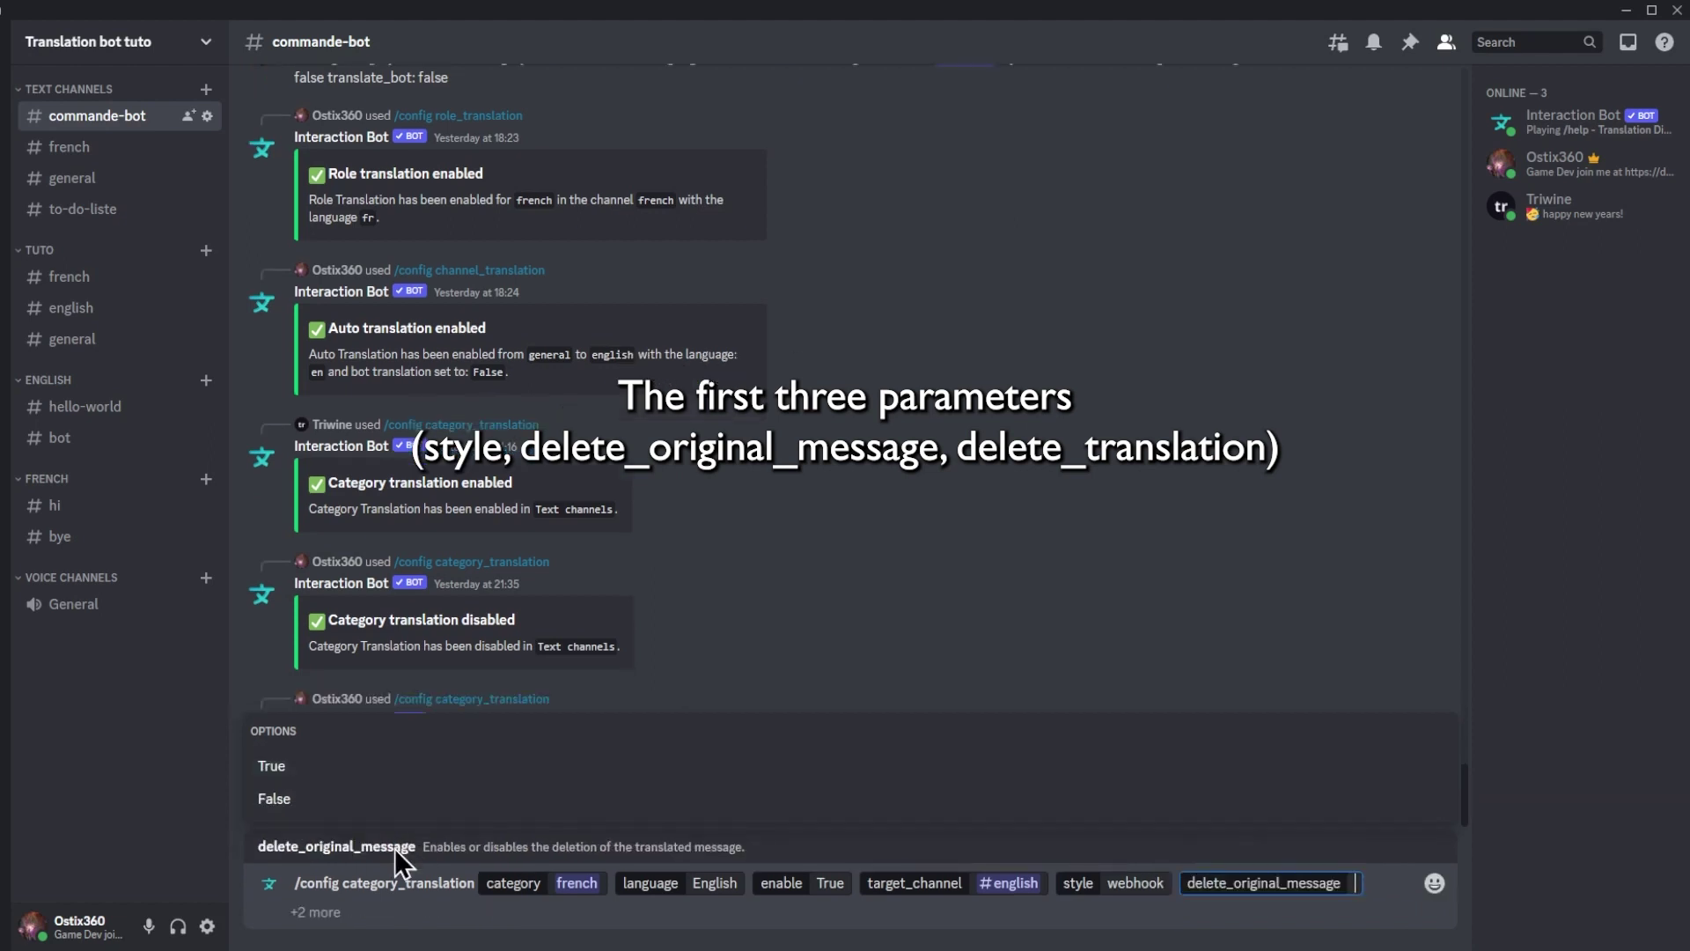
pyautogui.click(275, 801)
pyautogui.click(387, 797)
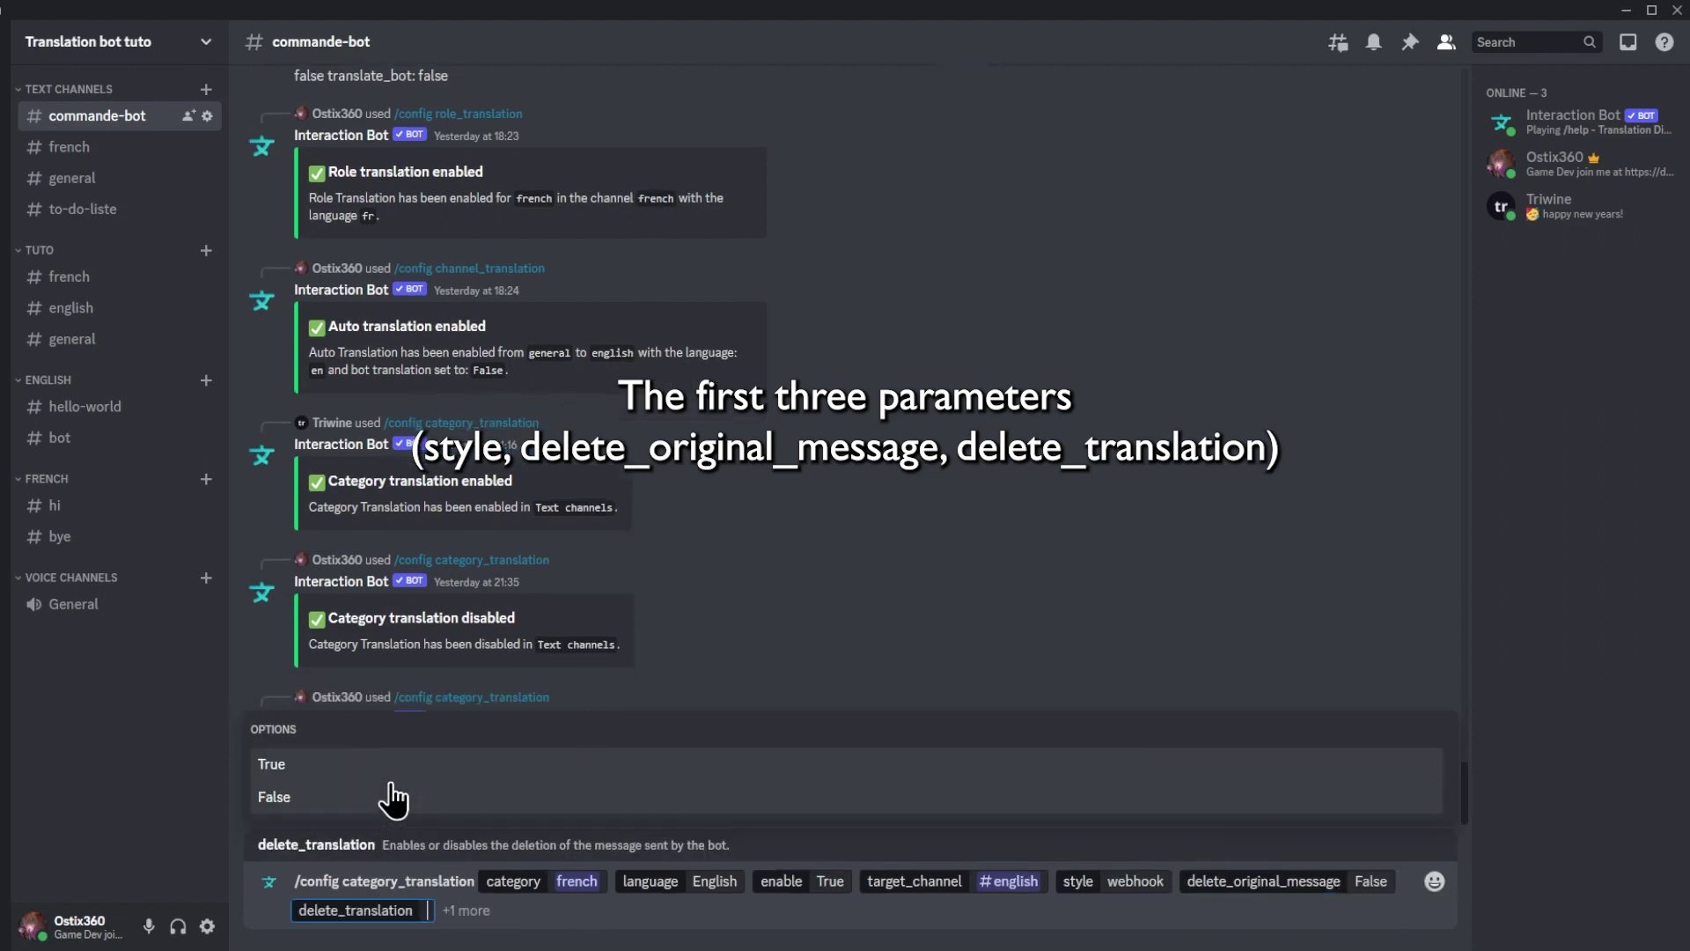
pyautogui.click(393, 798)
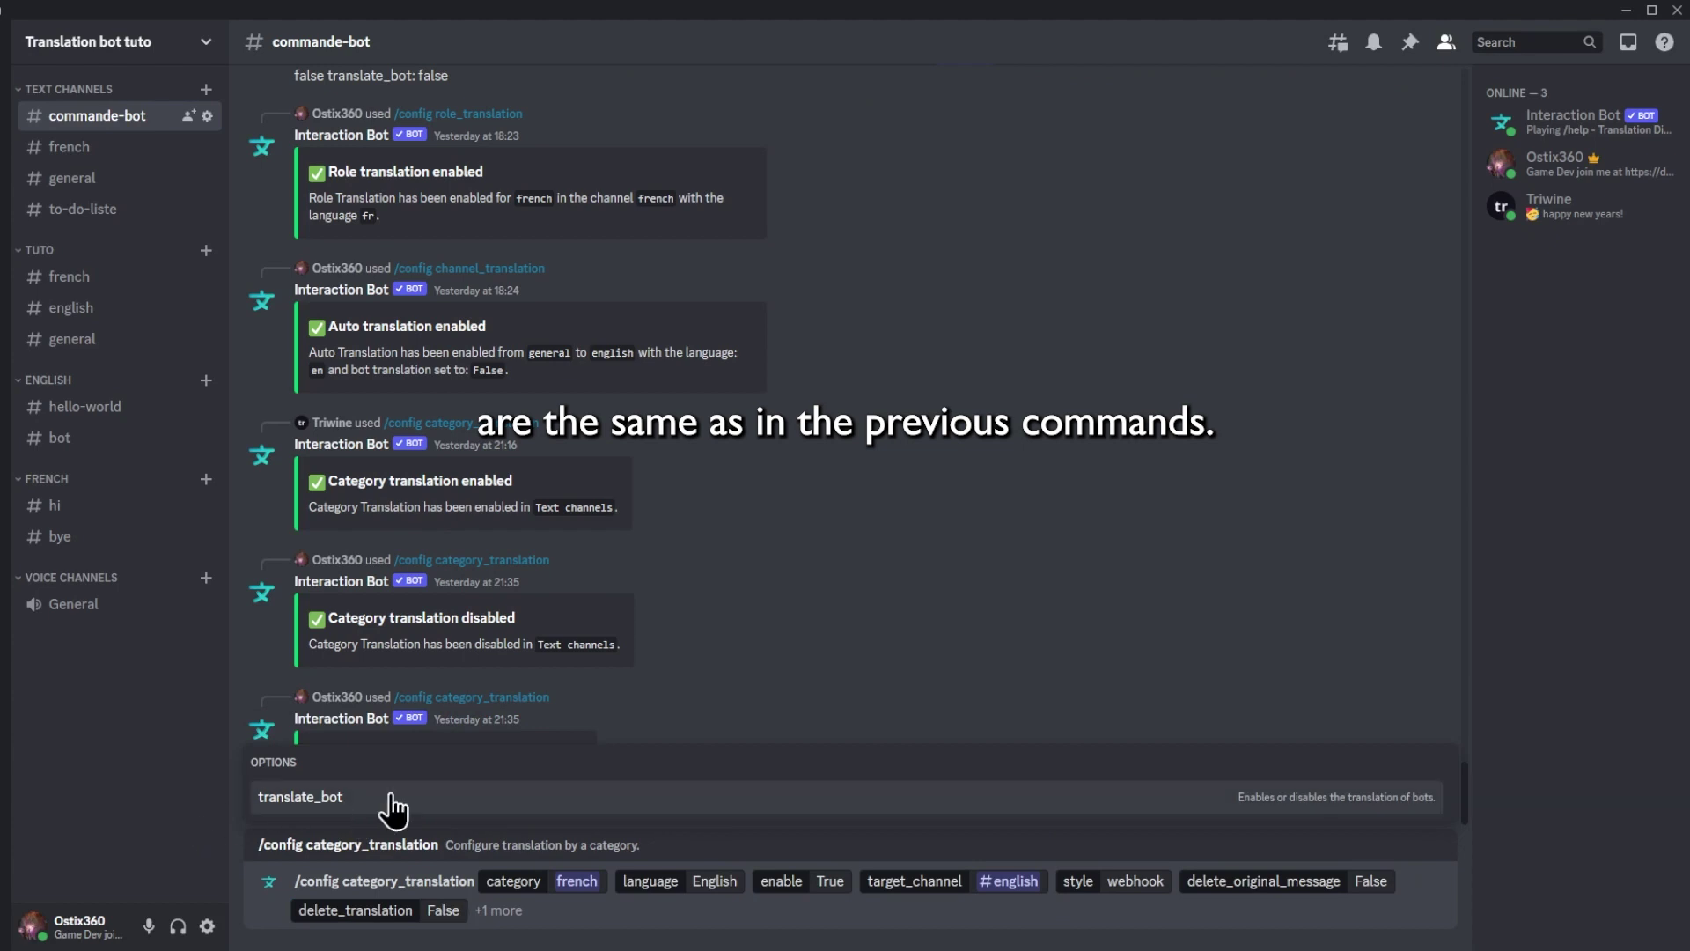
pyautogui.click(915, 881)
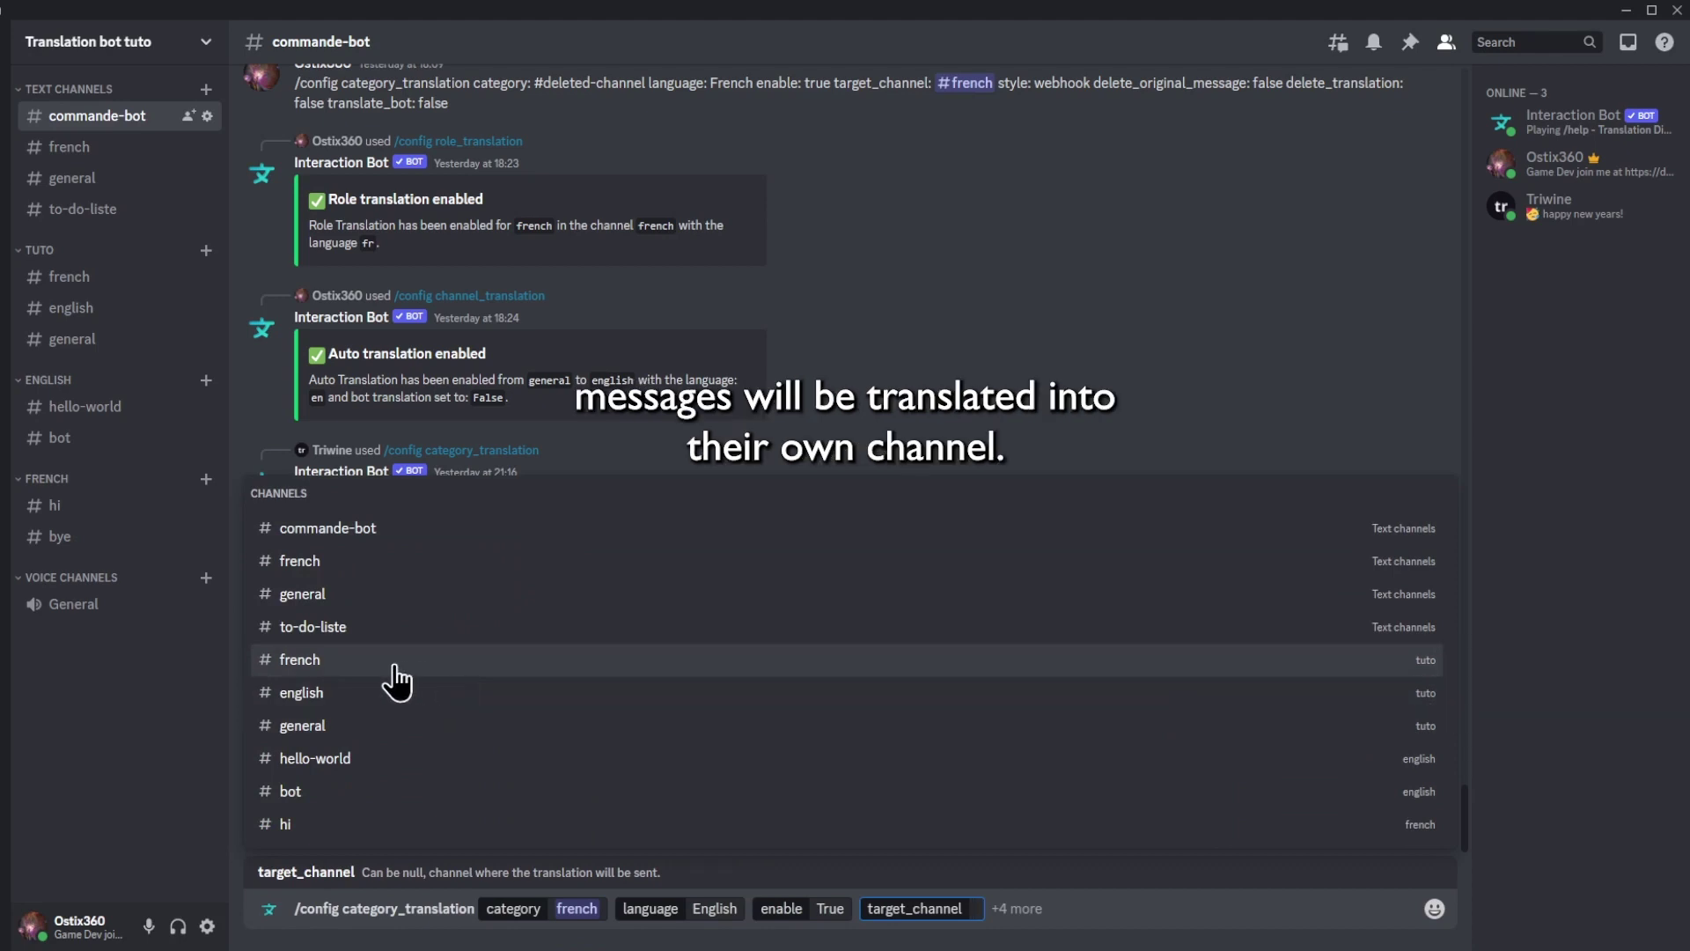
pyautogui.click(330, 694)
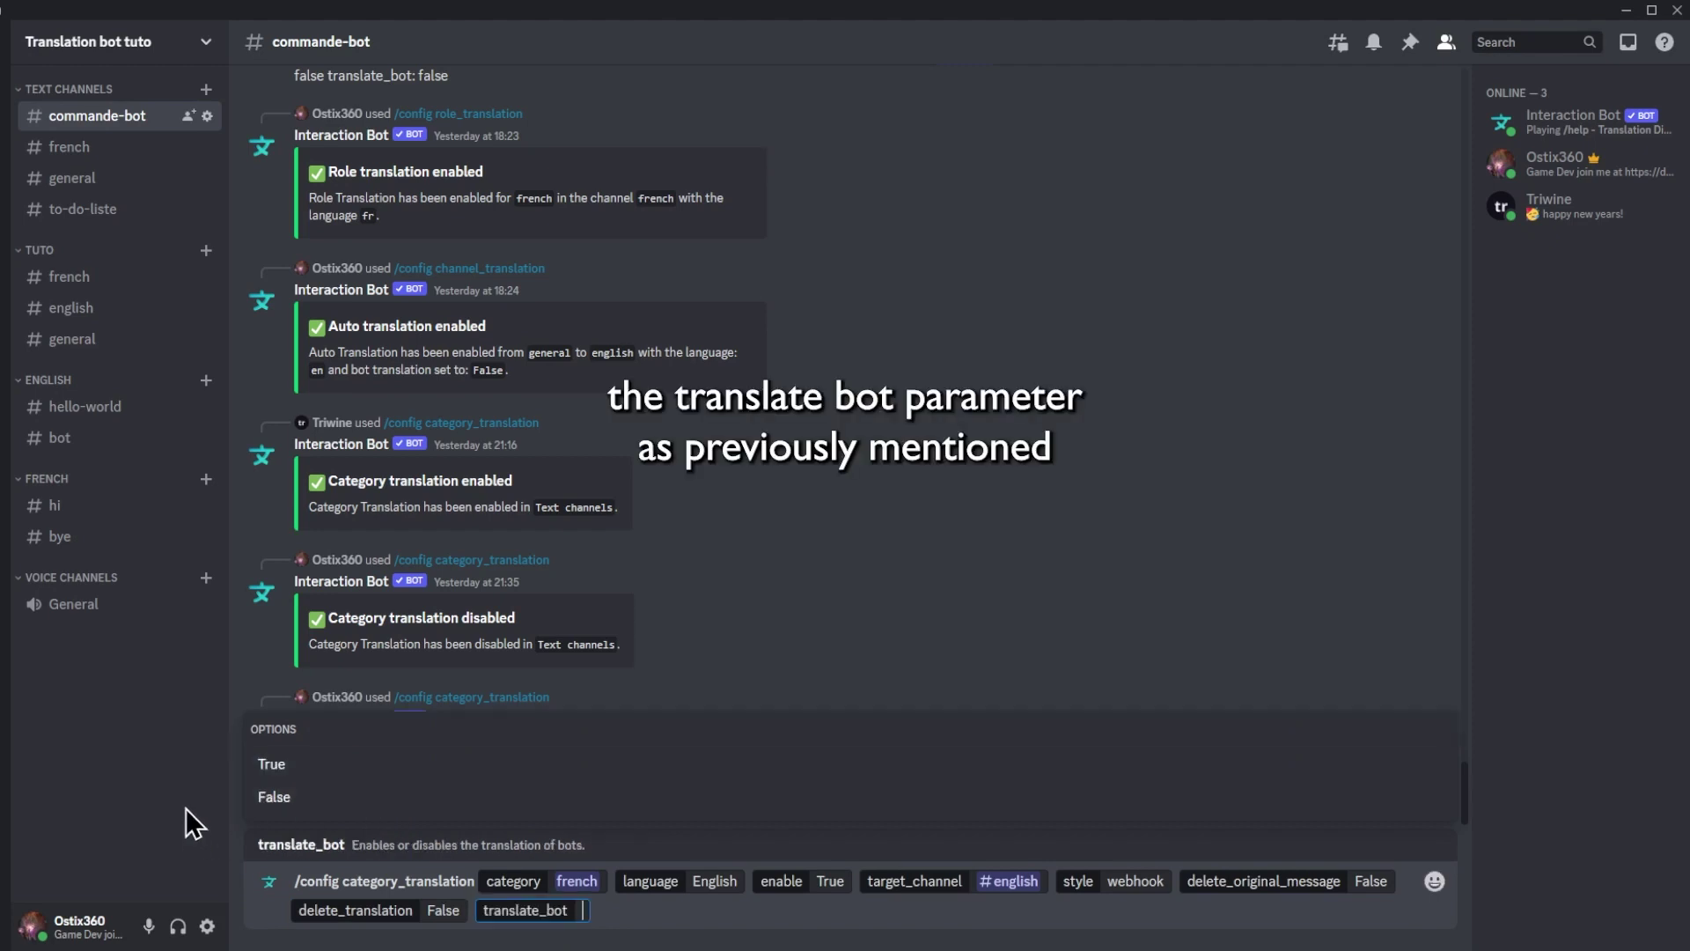
pyautogui.click(363, 803)
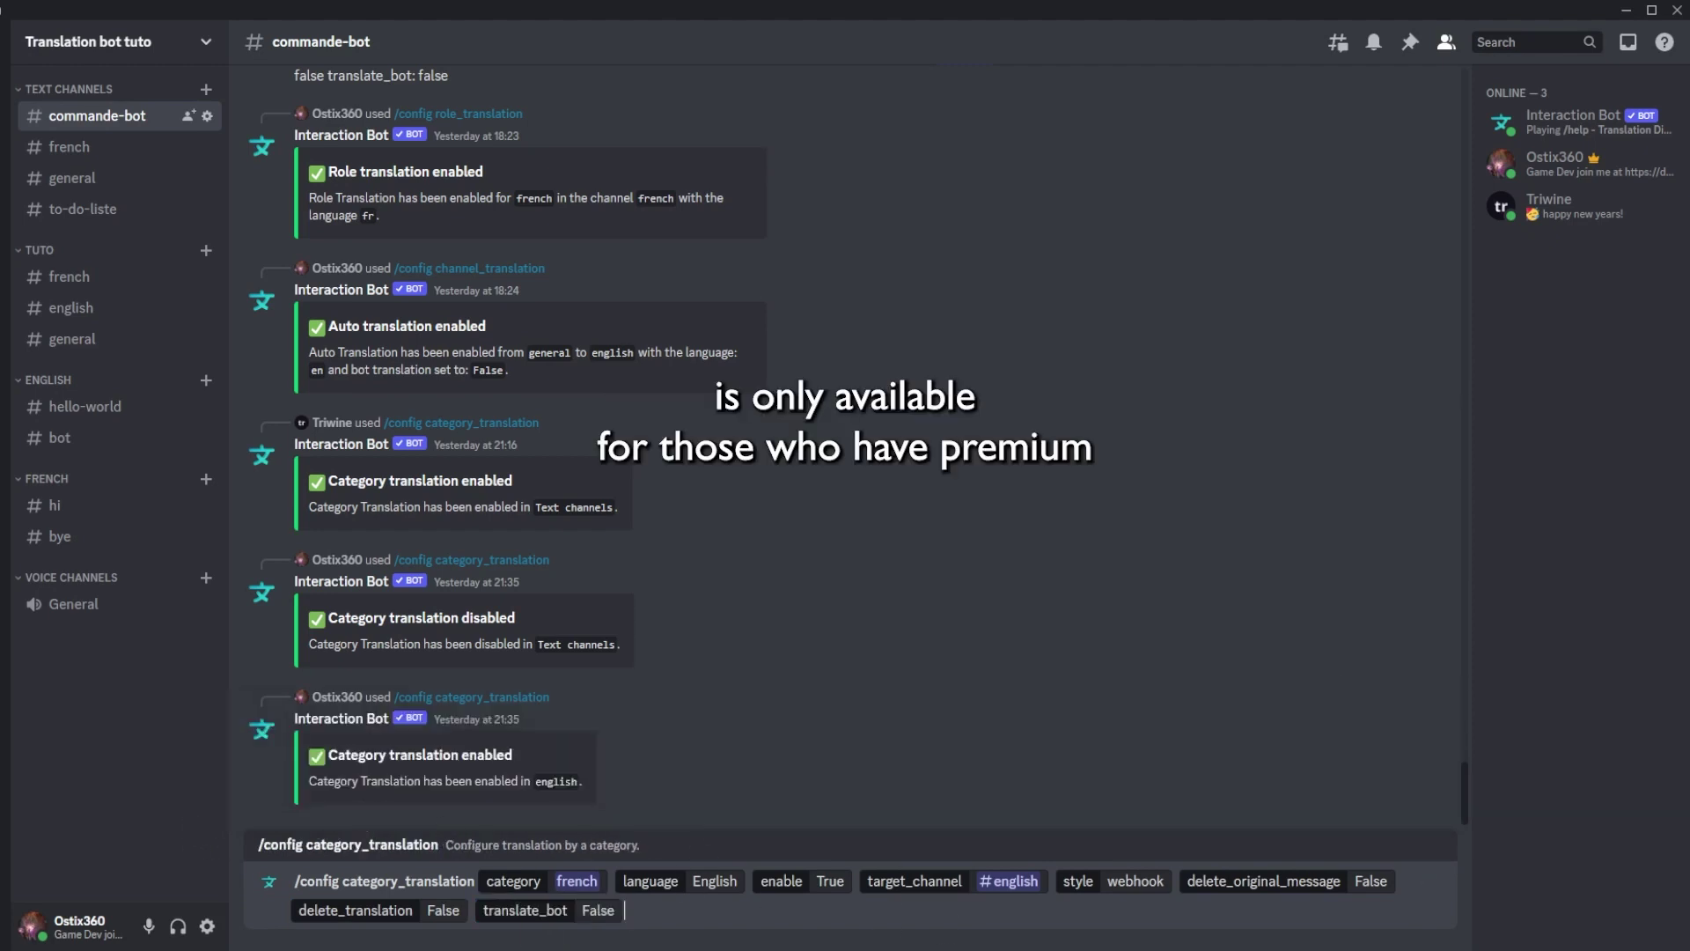
pyautogui.moveTo(683, 922); pyautogui.dragTo(348, 880)
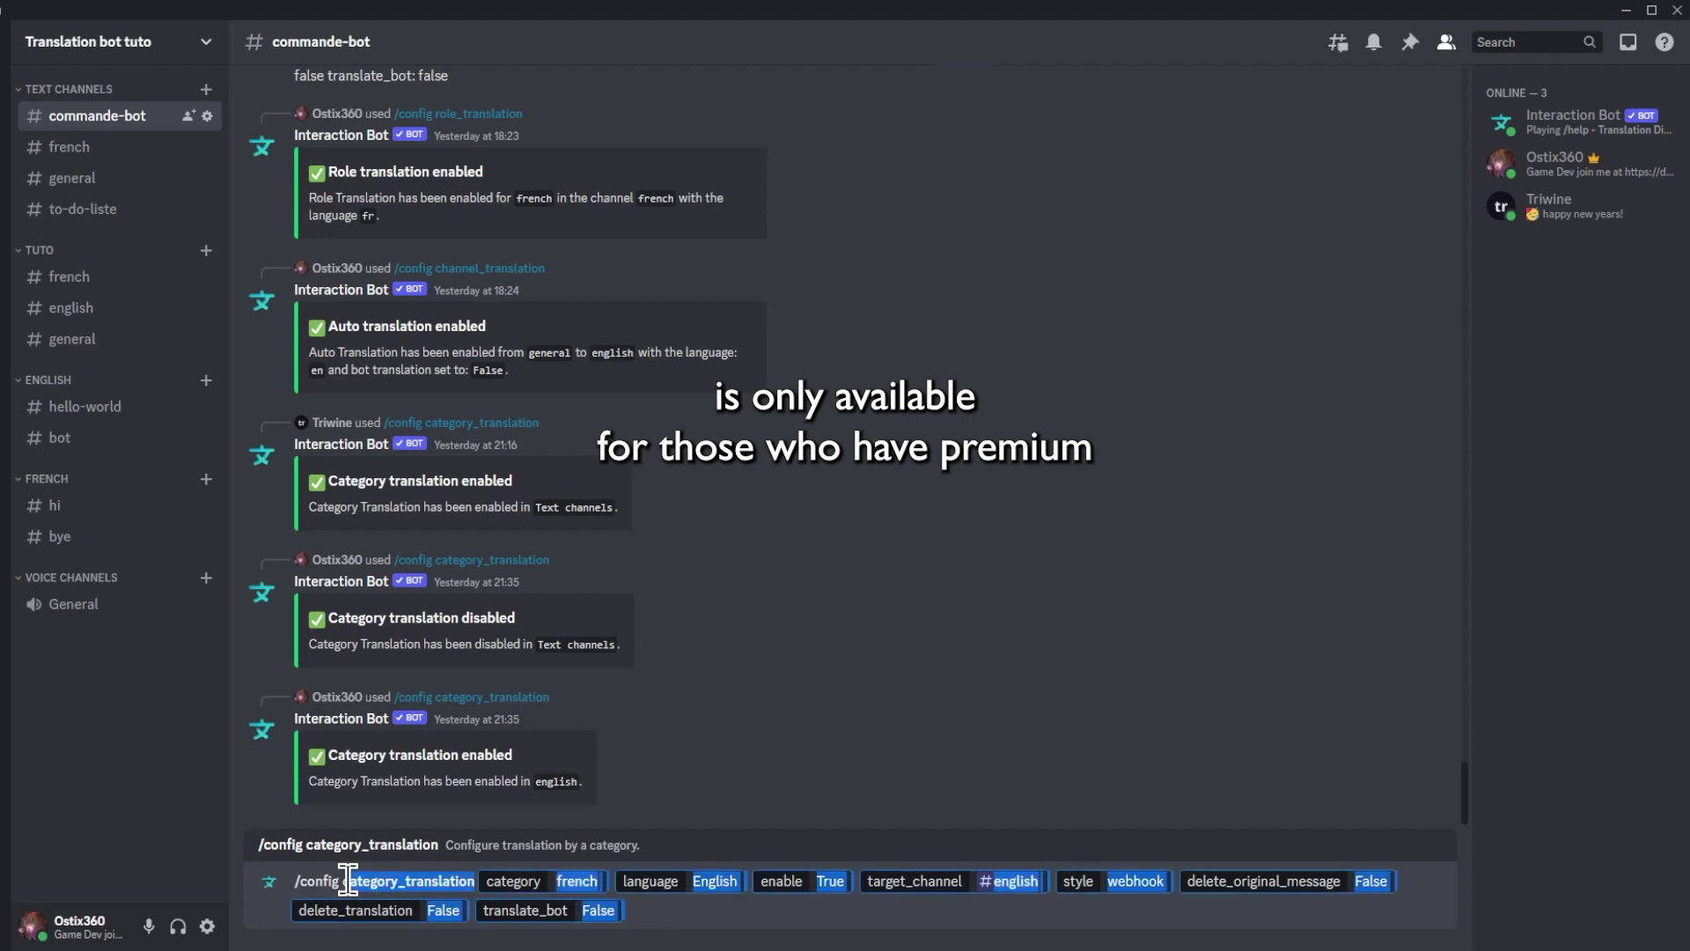
pyautogui.click(709, 902)
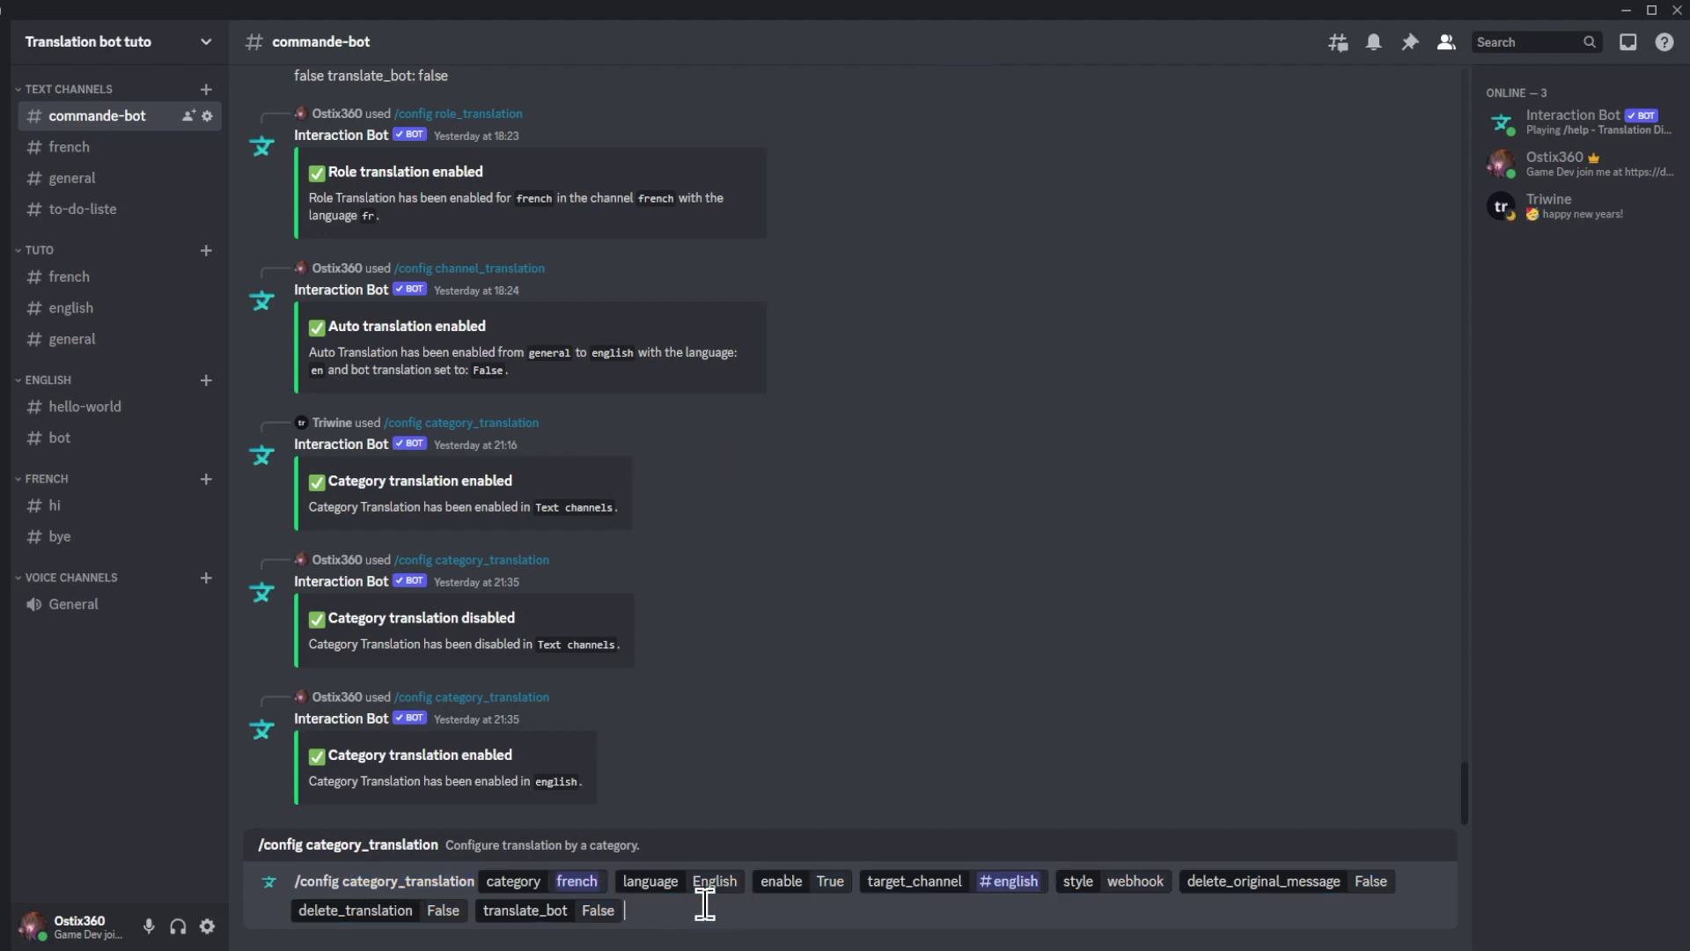
pyautogui.press('Return')
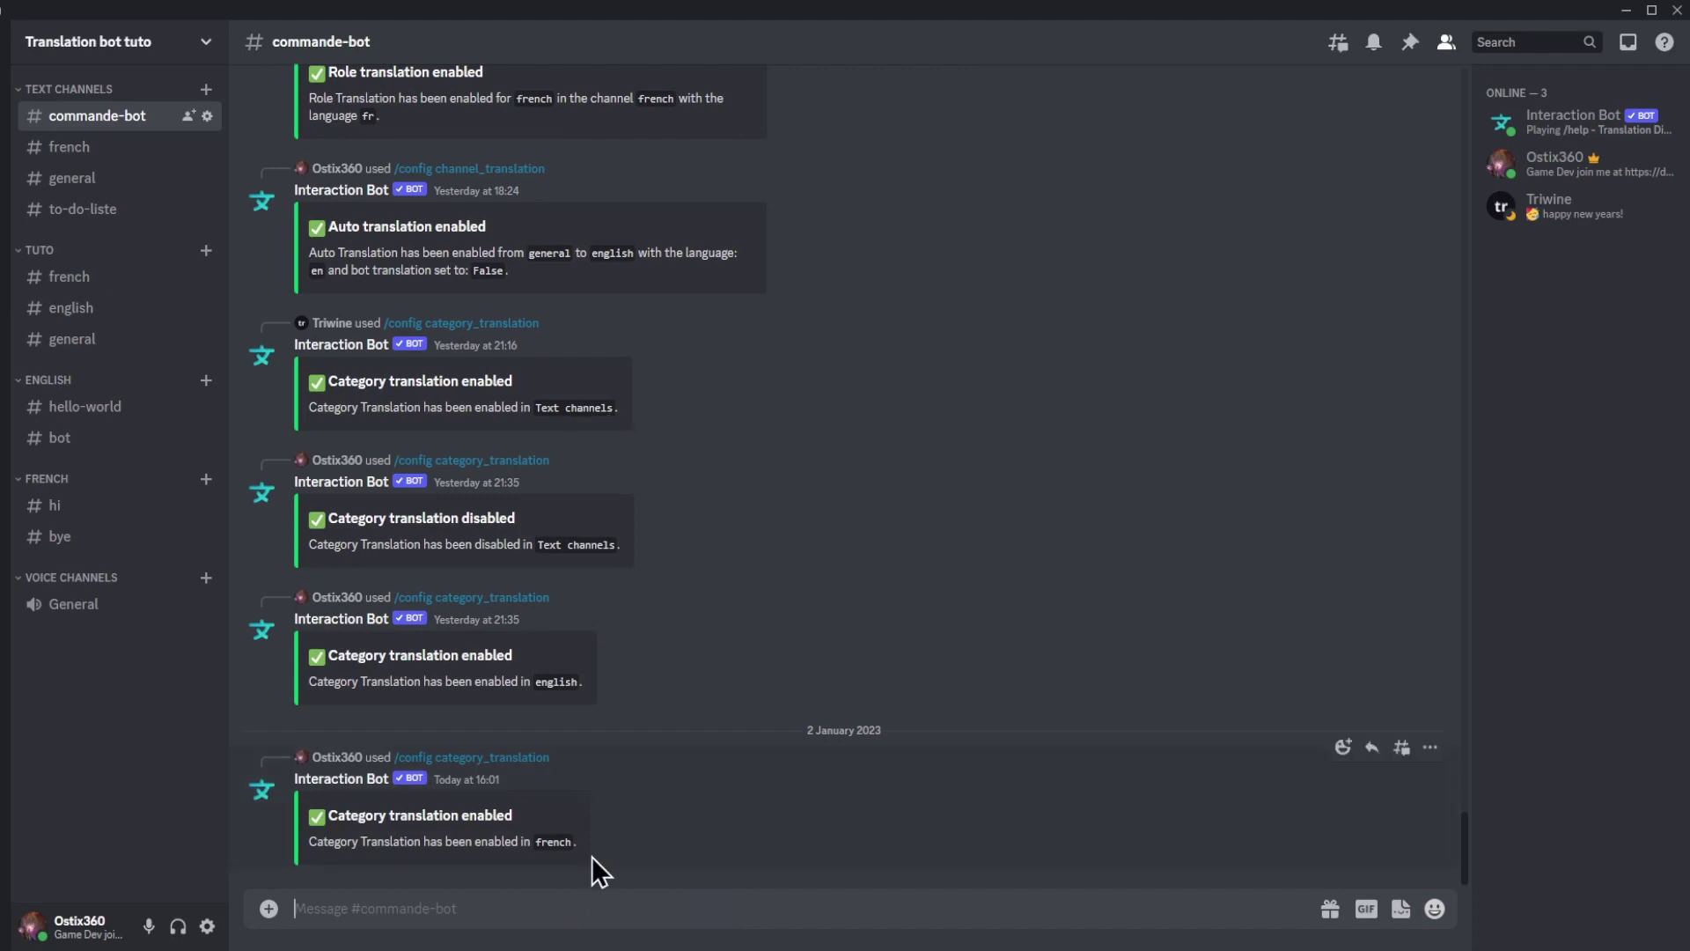
# Step: Send 'Bonjour les amis' in #hi and check #english shows 'Hi friends'
pyautogui.click(62, 510)
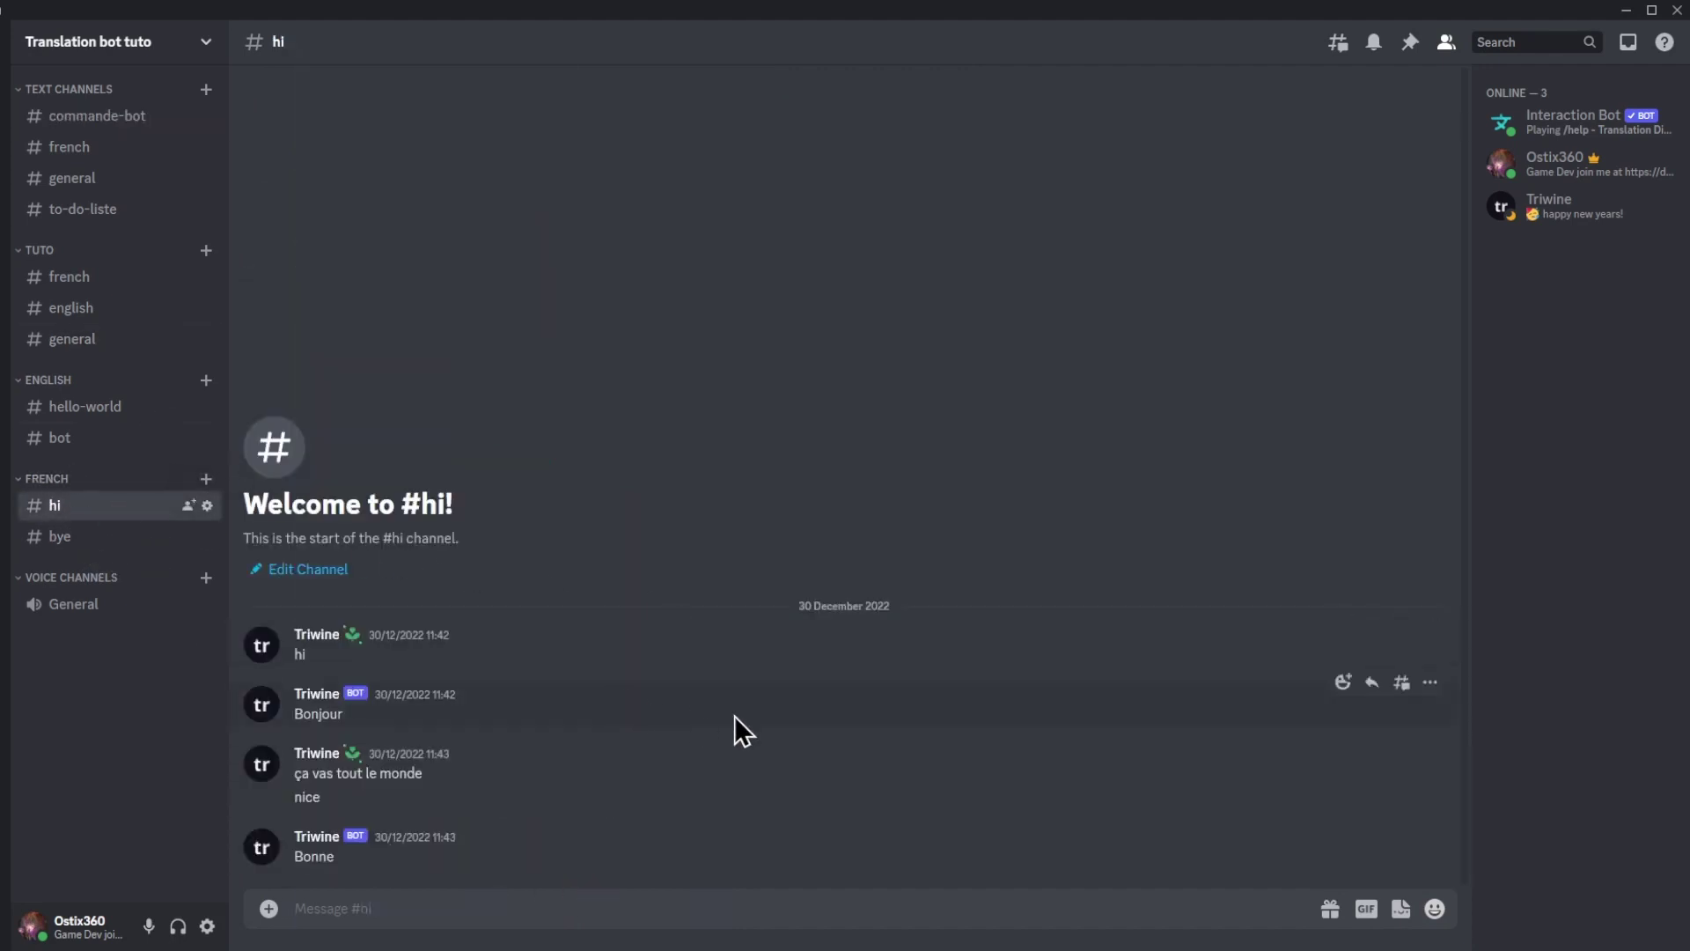
pyautogui.write('Bonjour les amis')
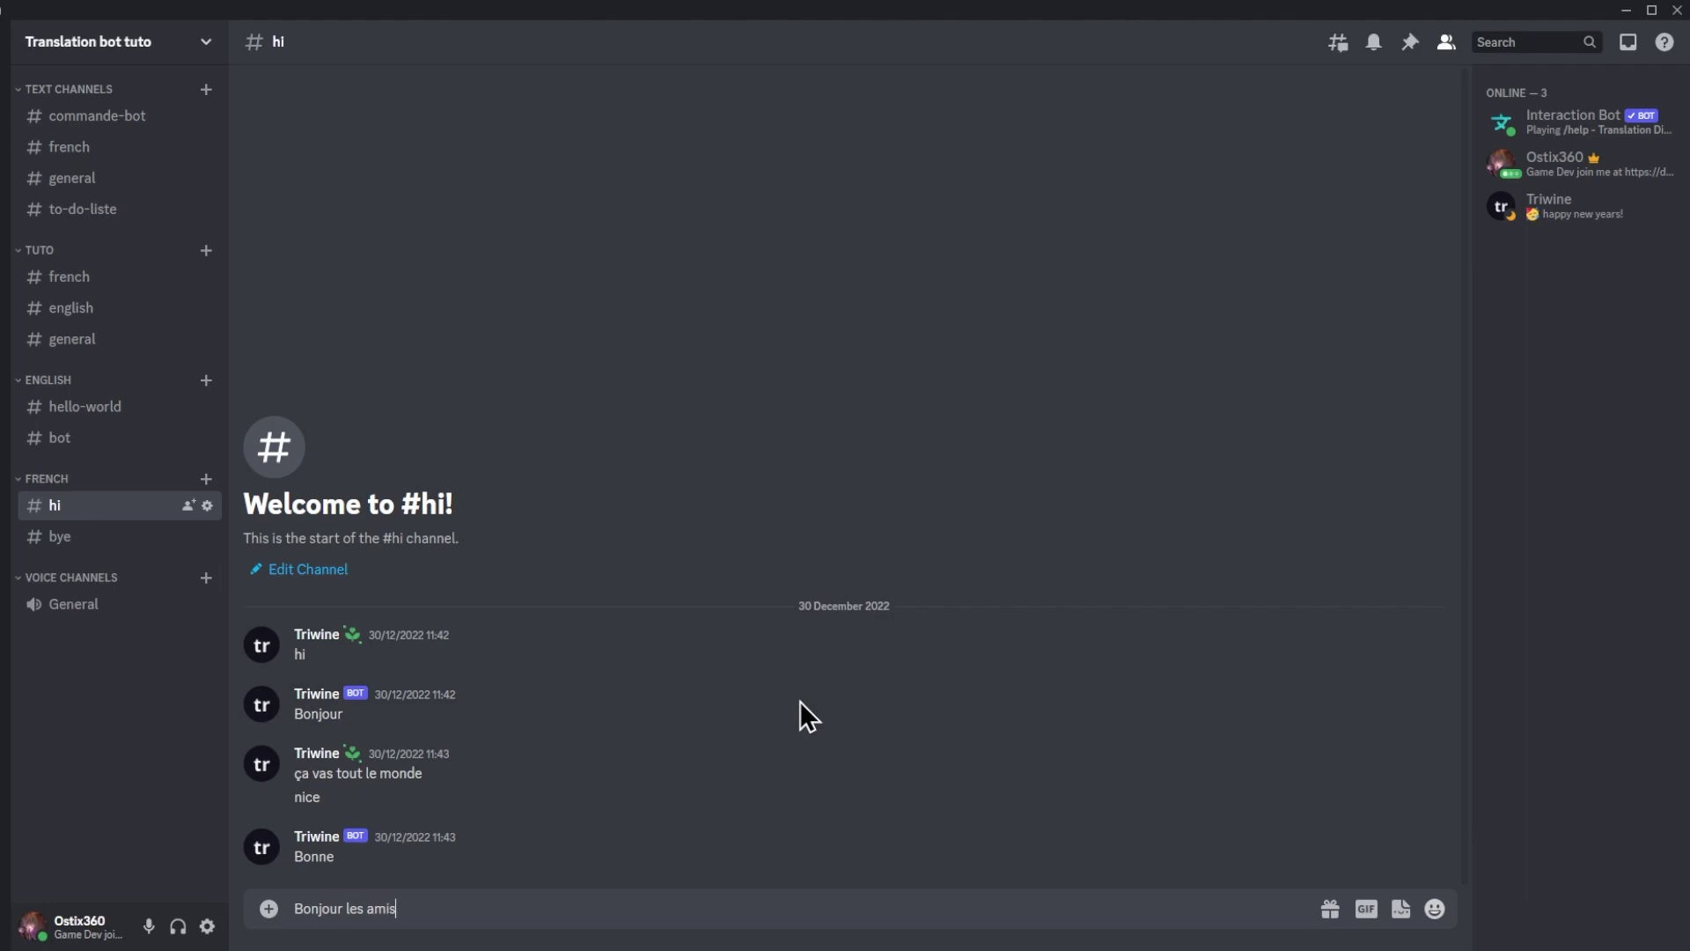
pyautogui.press('Return')
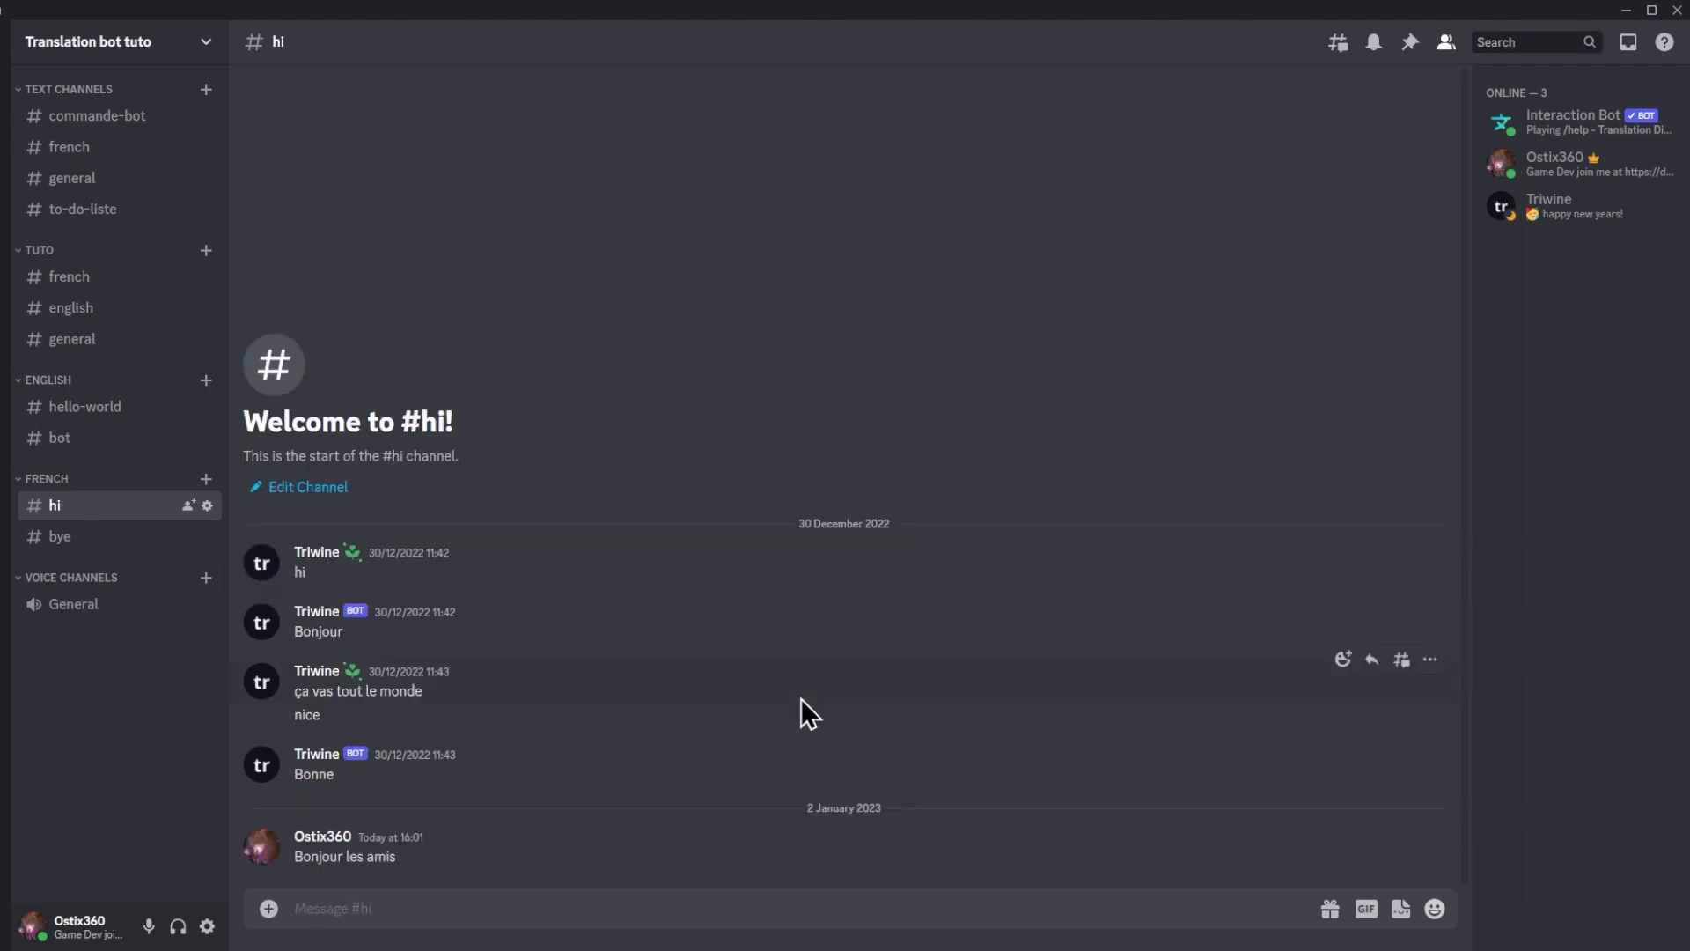
pyautogui.click(77, 308)
pyautogui.moveTo(352, 856); pyautogui.dragTo(297, 874)
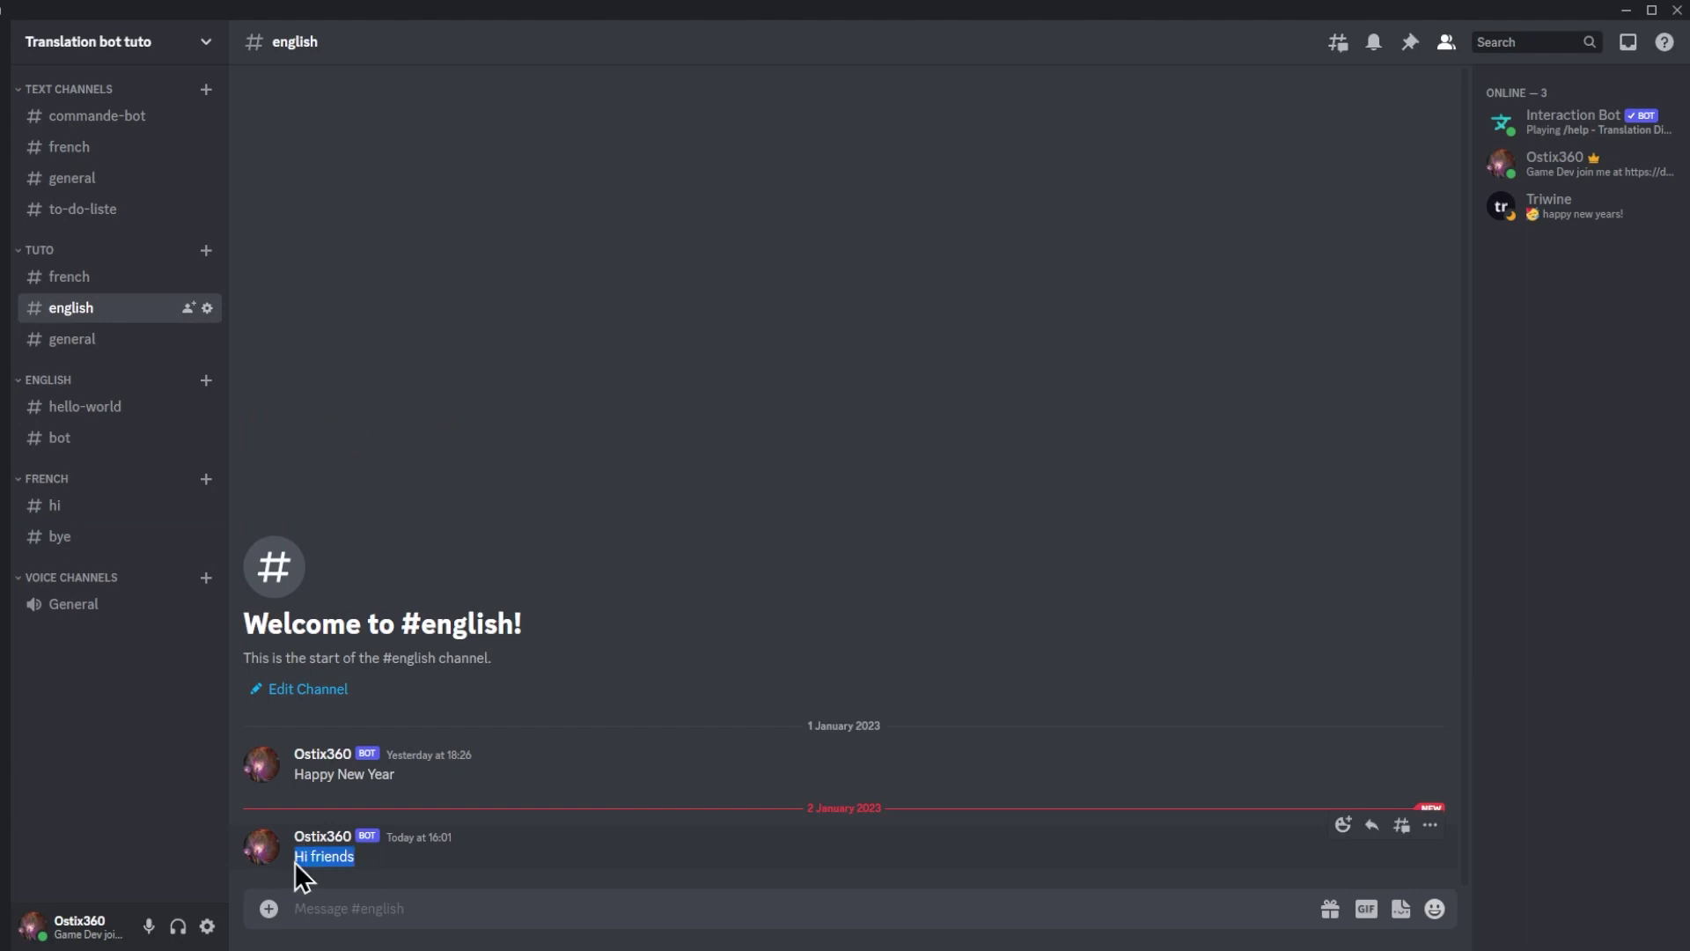
pyautogui.click(632, 871)
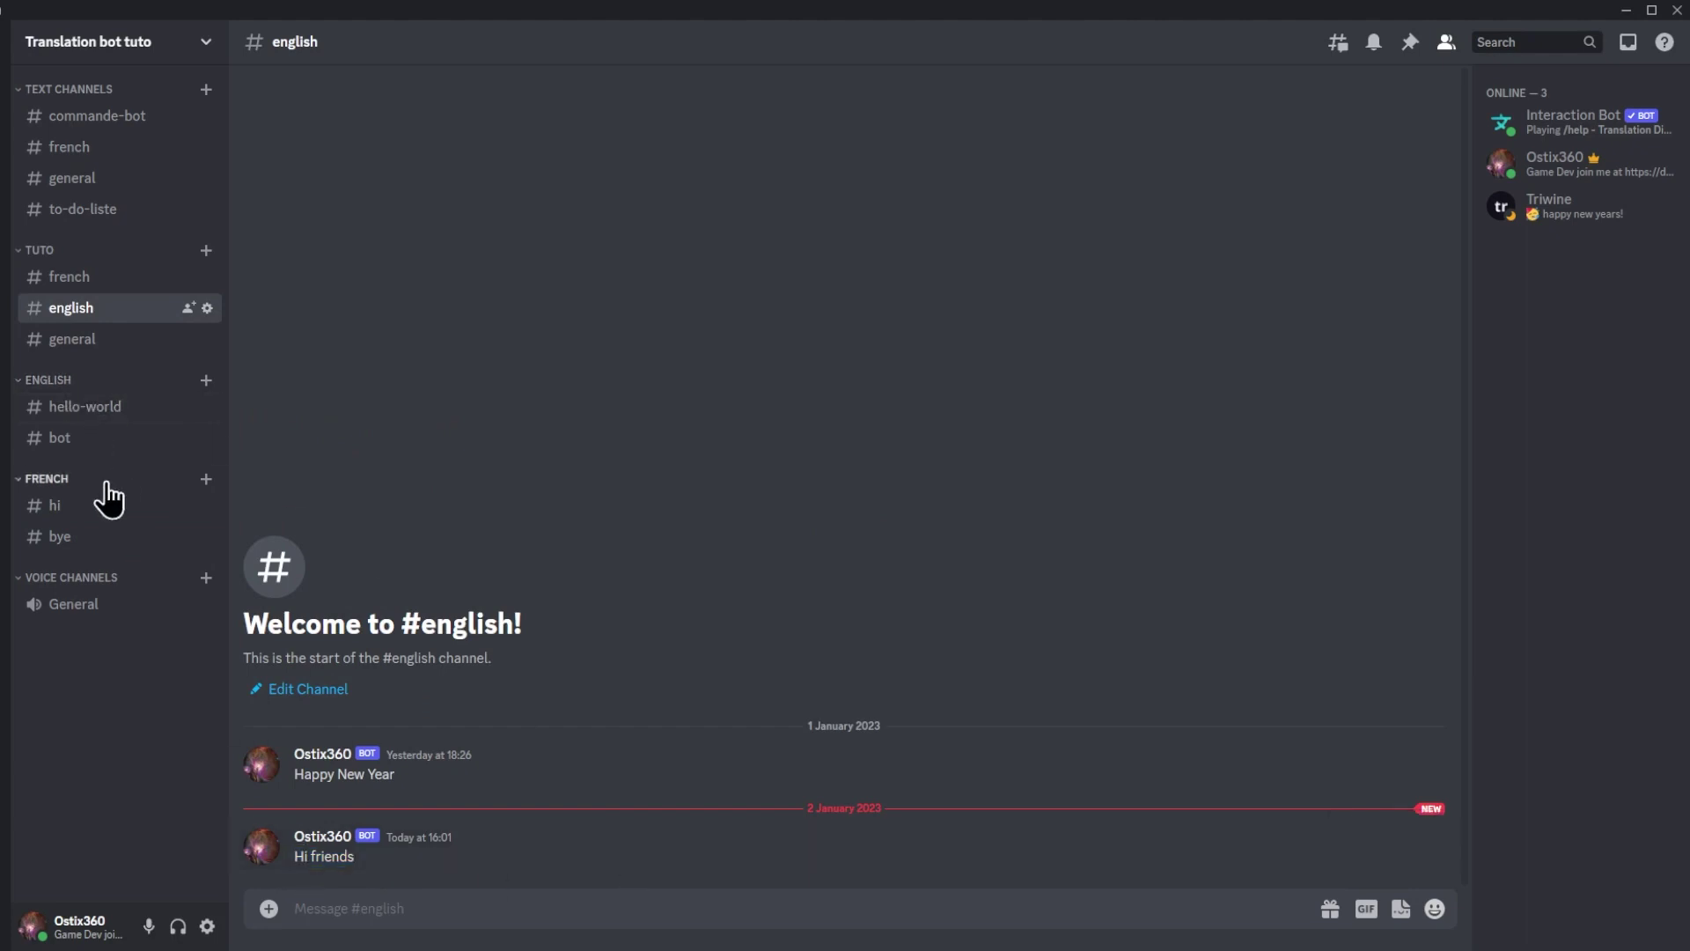
# Step: Remove the french role from your profile, resend the greeting in #hi, and recheck #english
pyautogui.click(104, 511)
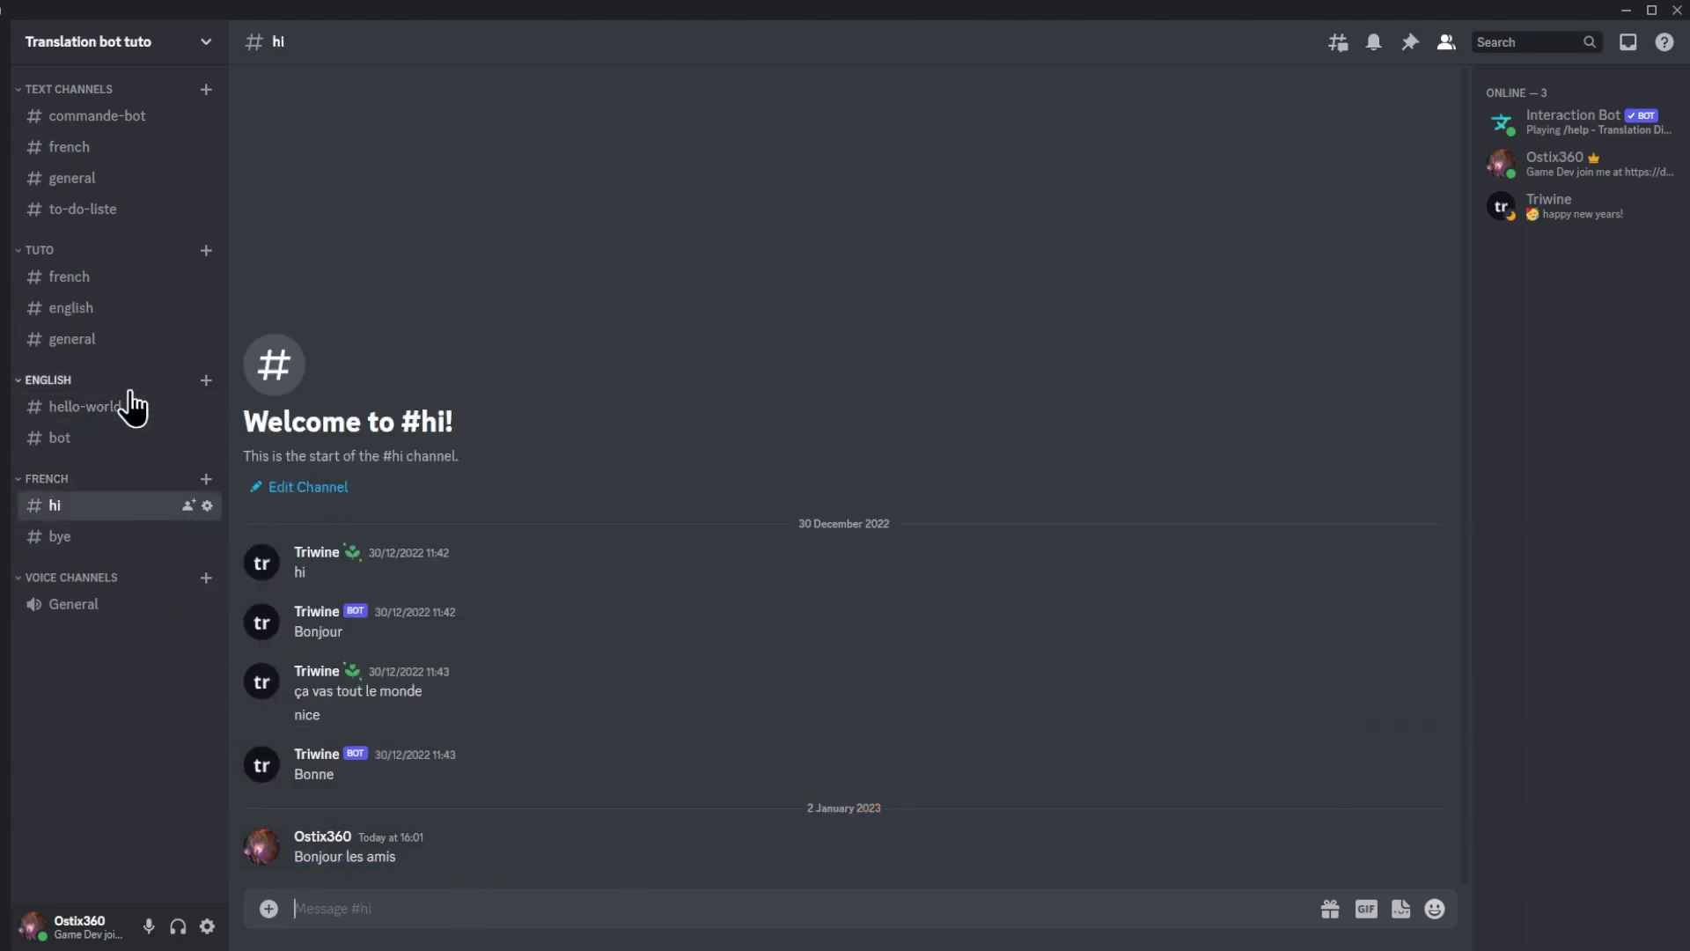
pyautogui.click(264, 849)
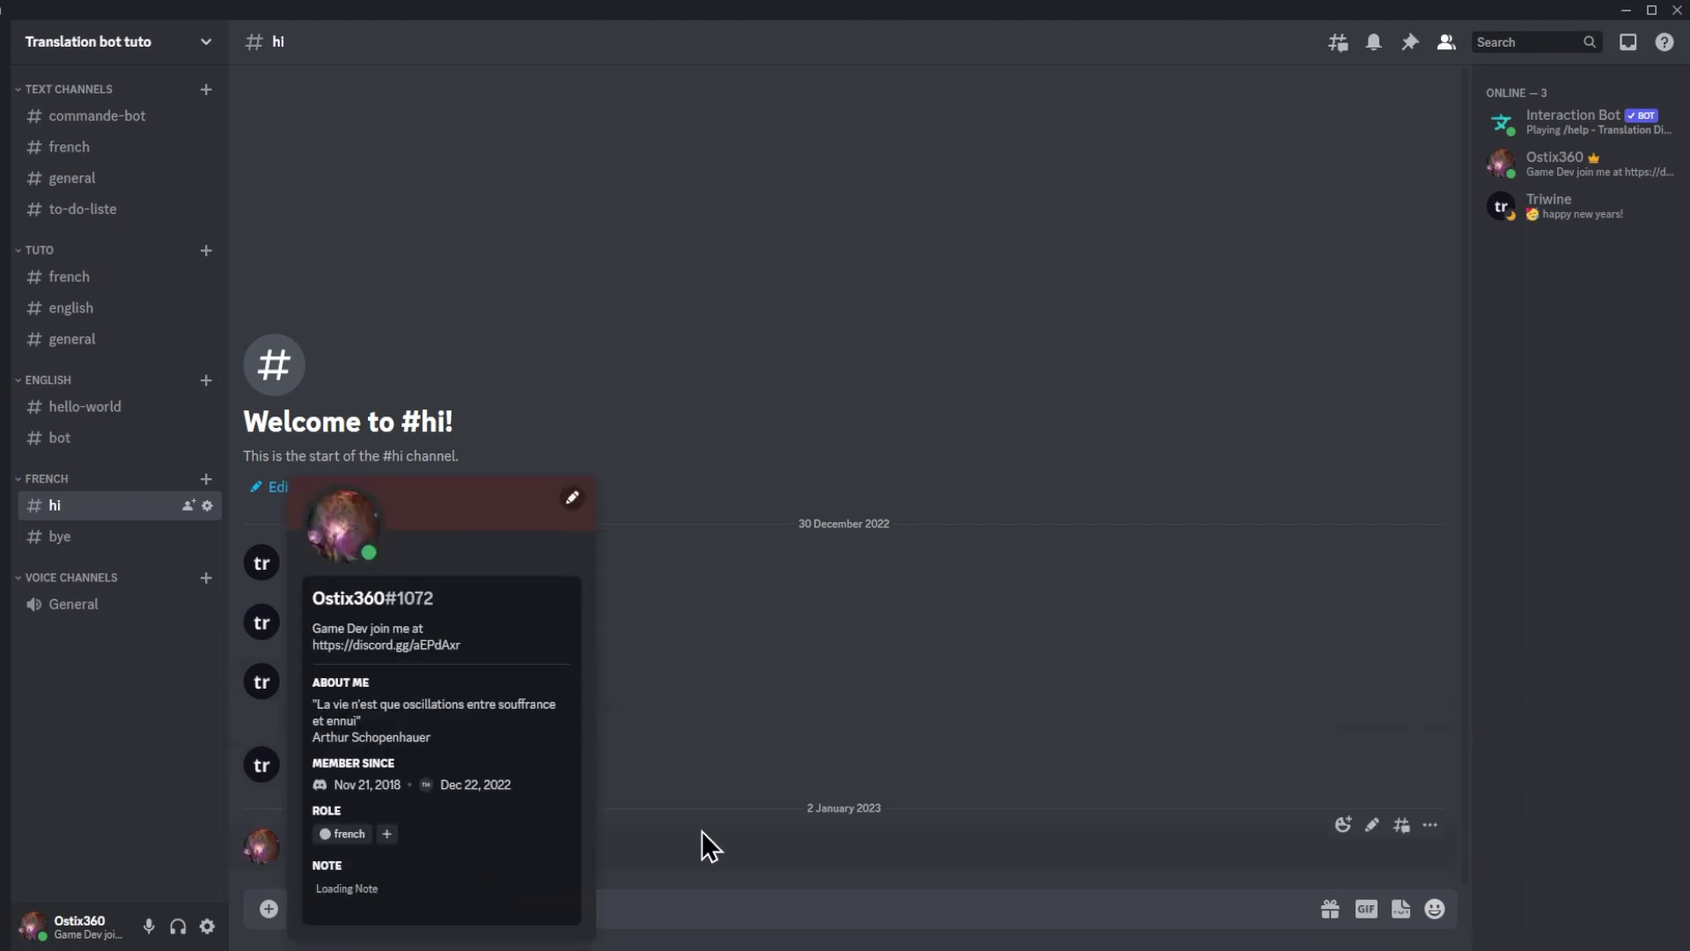
pyautogui.click(325, 833)
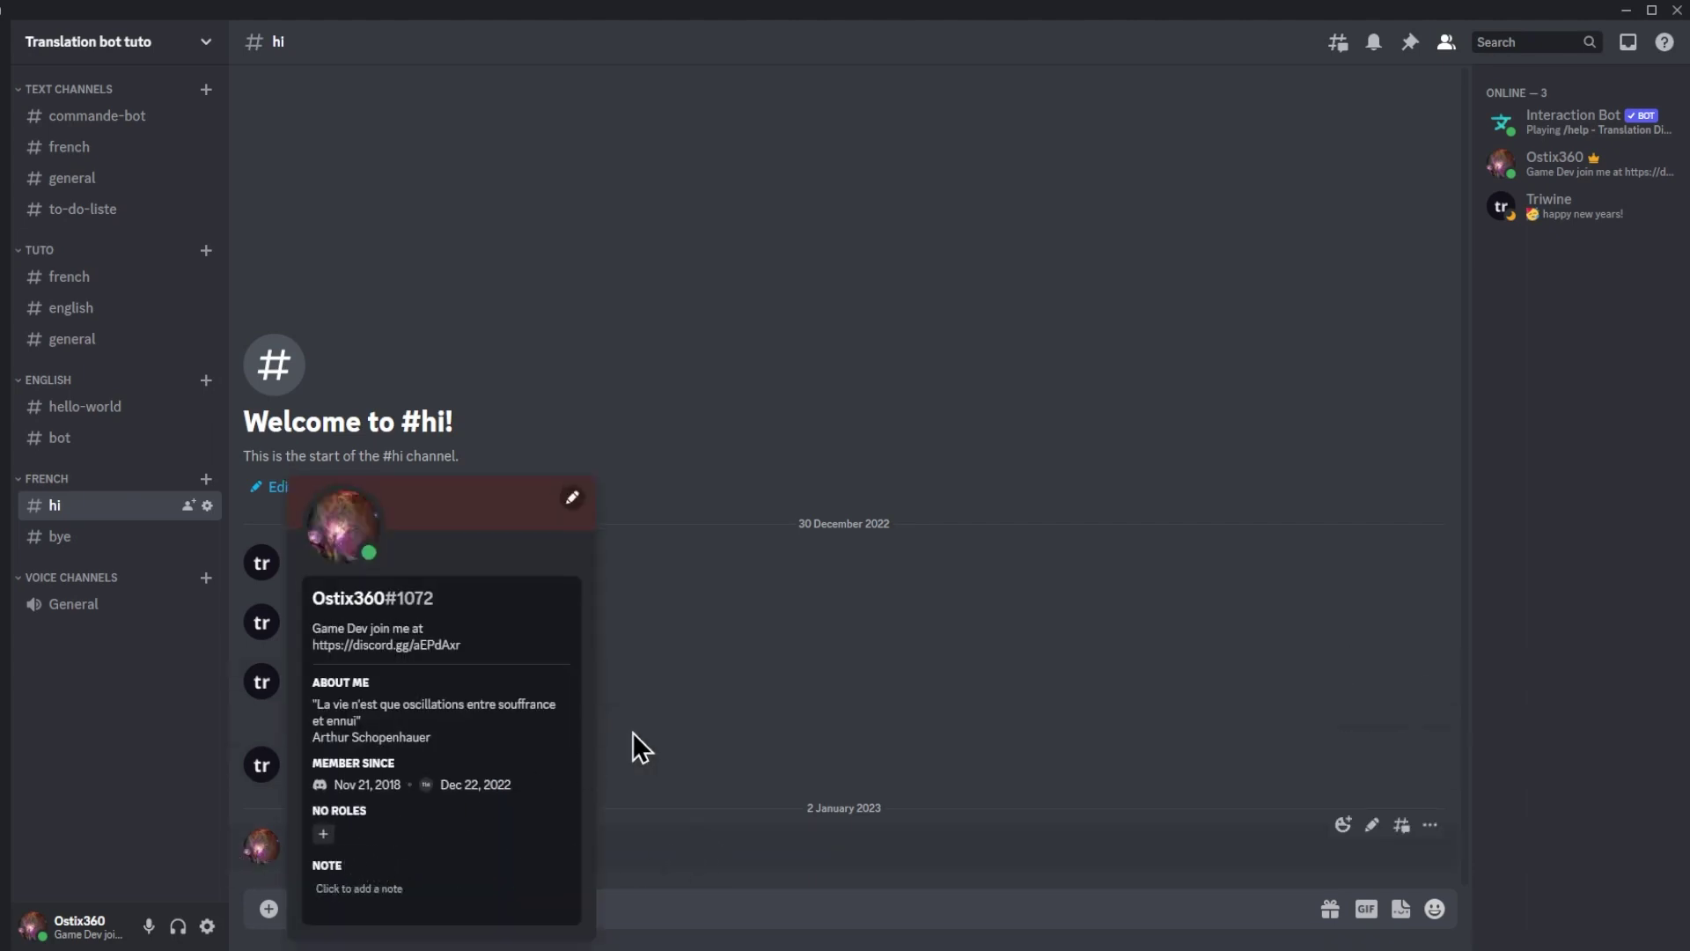
pyautogui.click(632, 732)
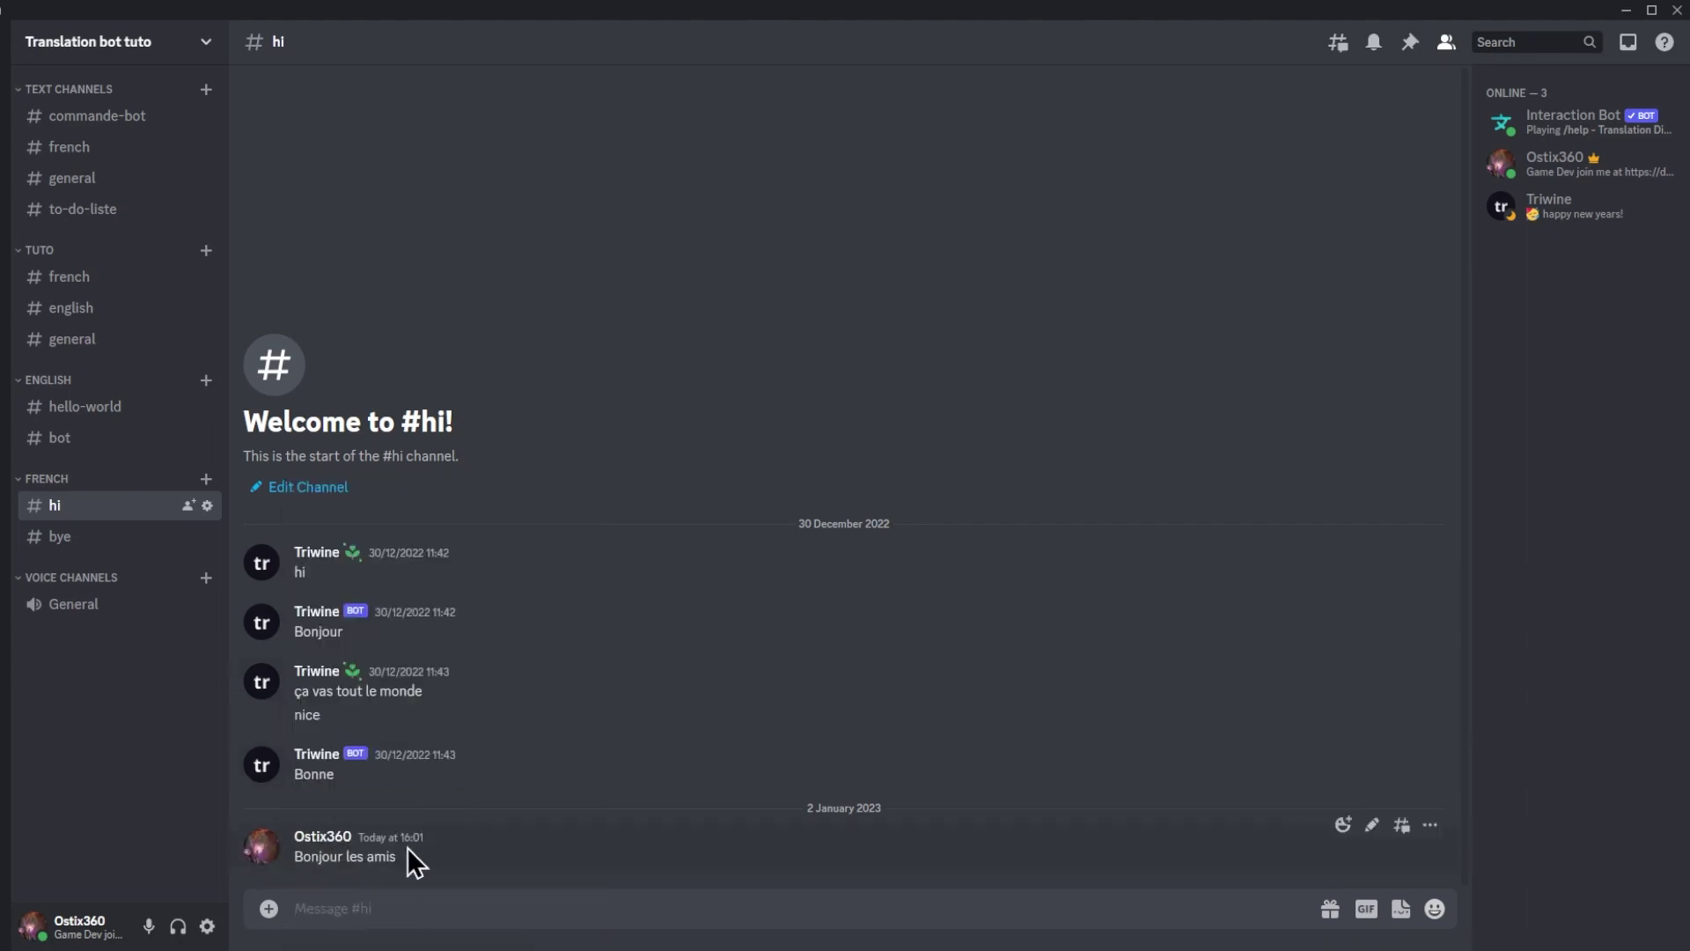
pyautogui.moveTo(404, 869); pyautogui.dragTo(368, 904)
pyautogui.press('Return')
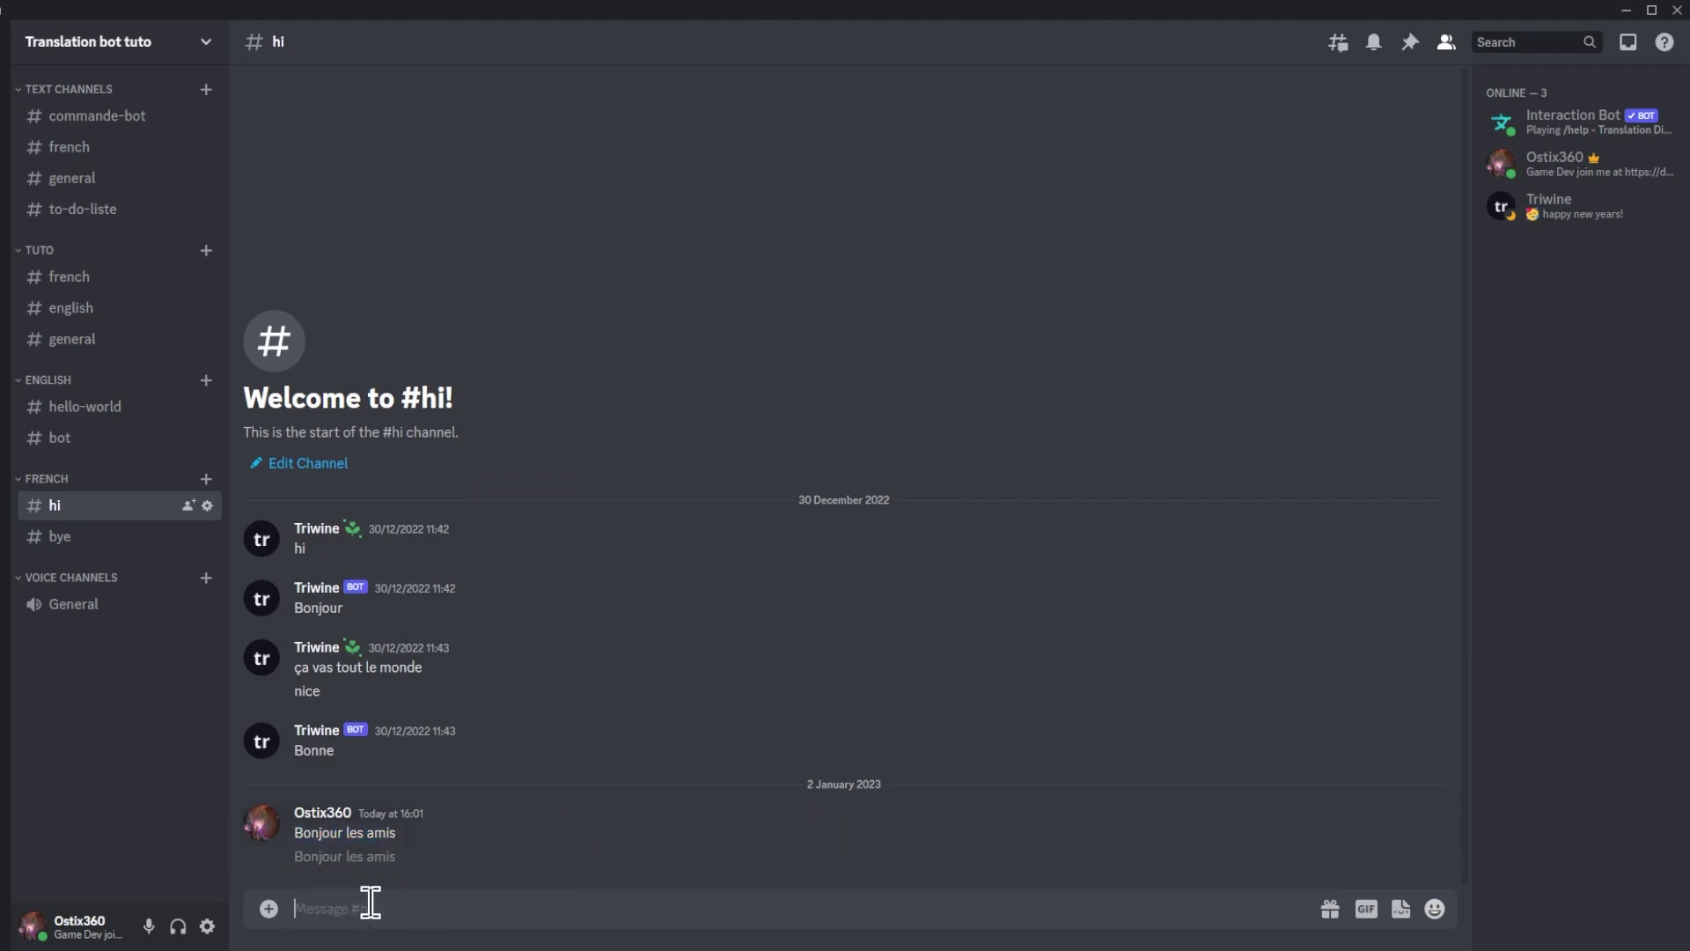
pyautogui.click(107, 310)
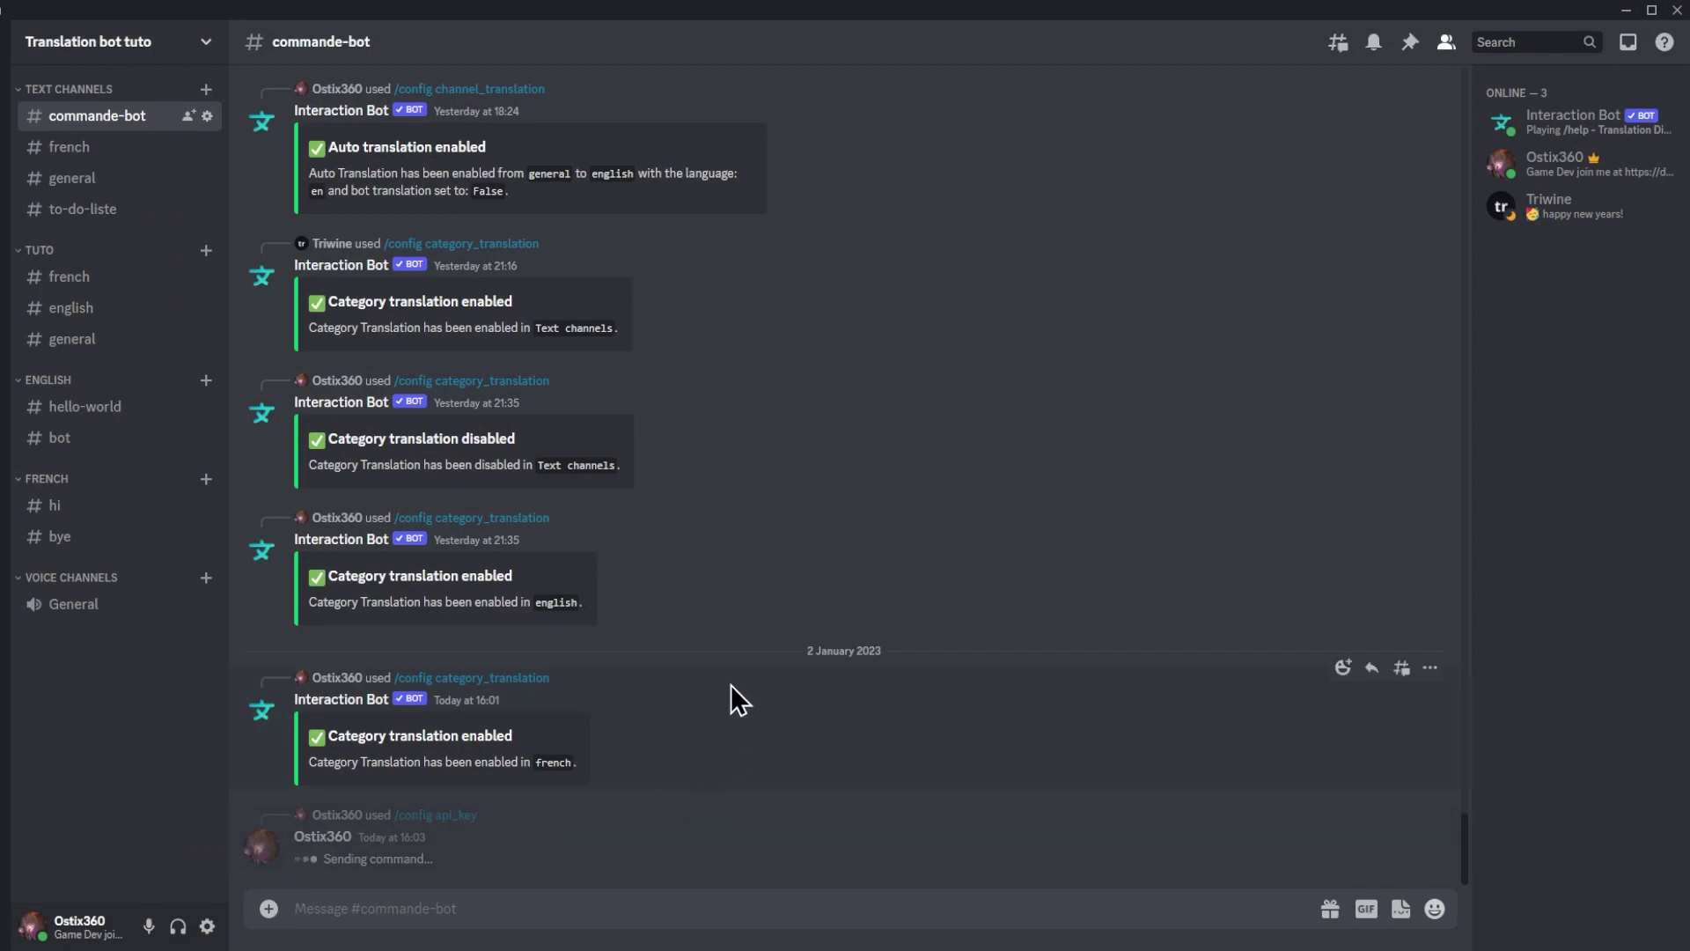
# Step: Run /config detector with min_char 5 and apply_everywhere True, confirm, and dismiss the reply
pyautogui.write('/config')
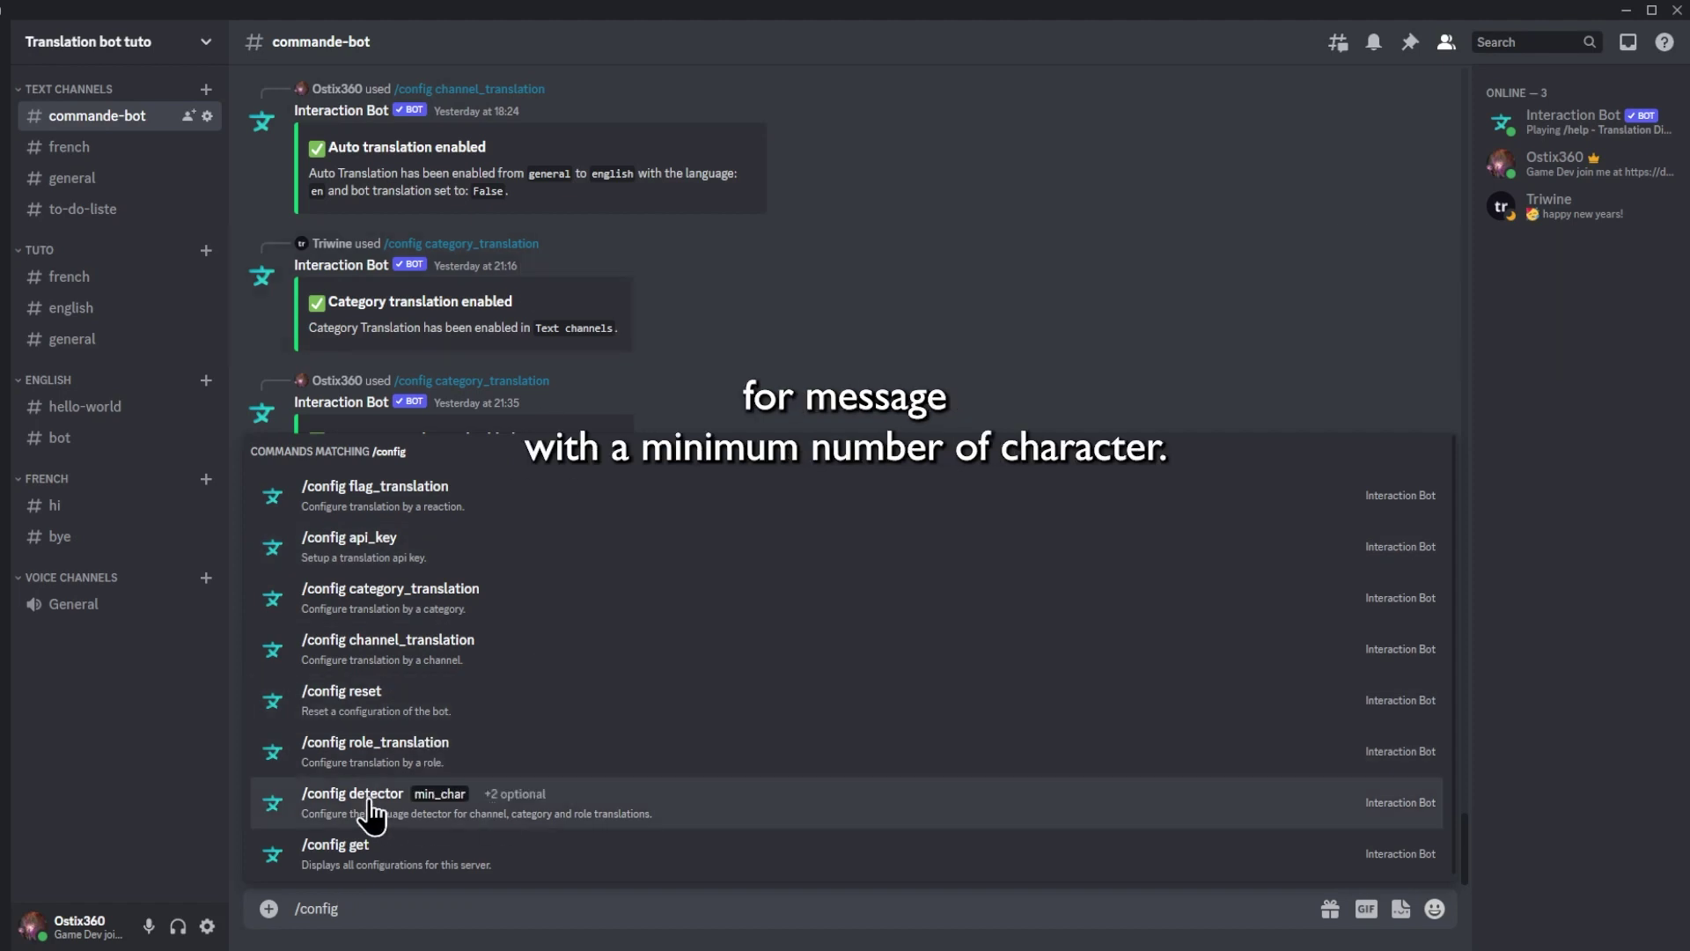
pyautogui.click(519, 817)
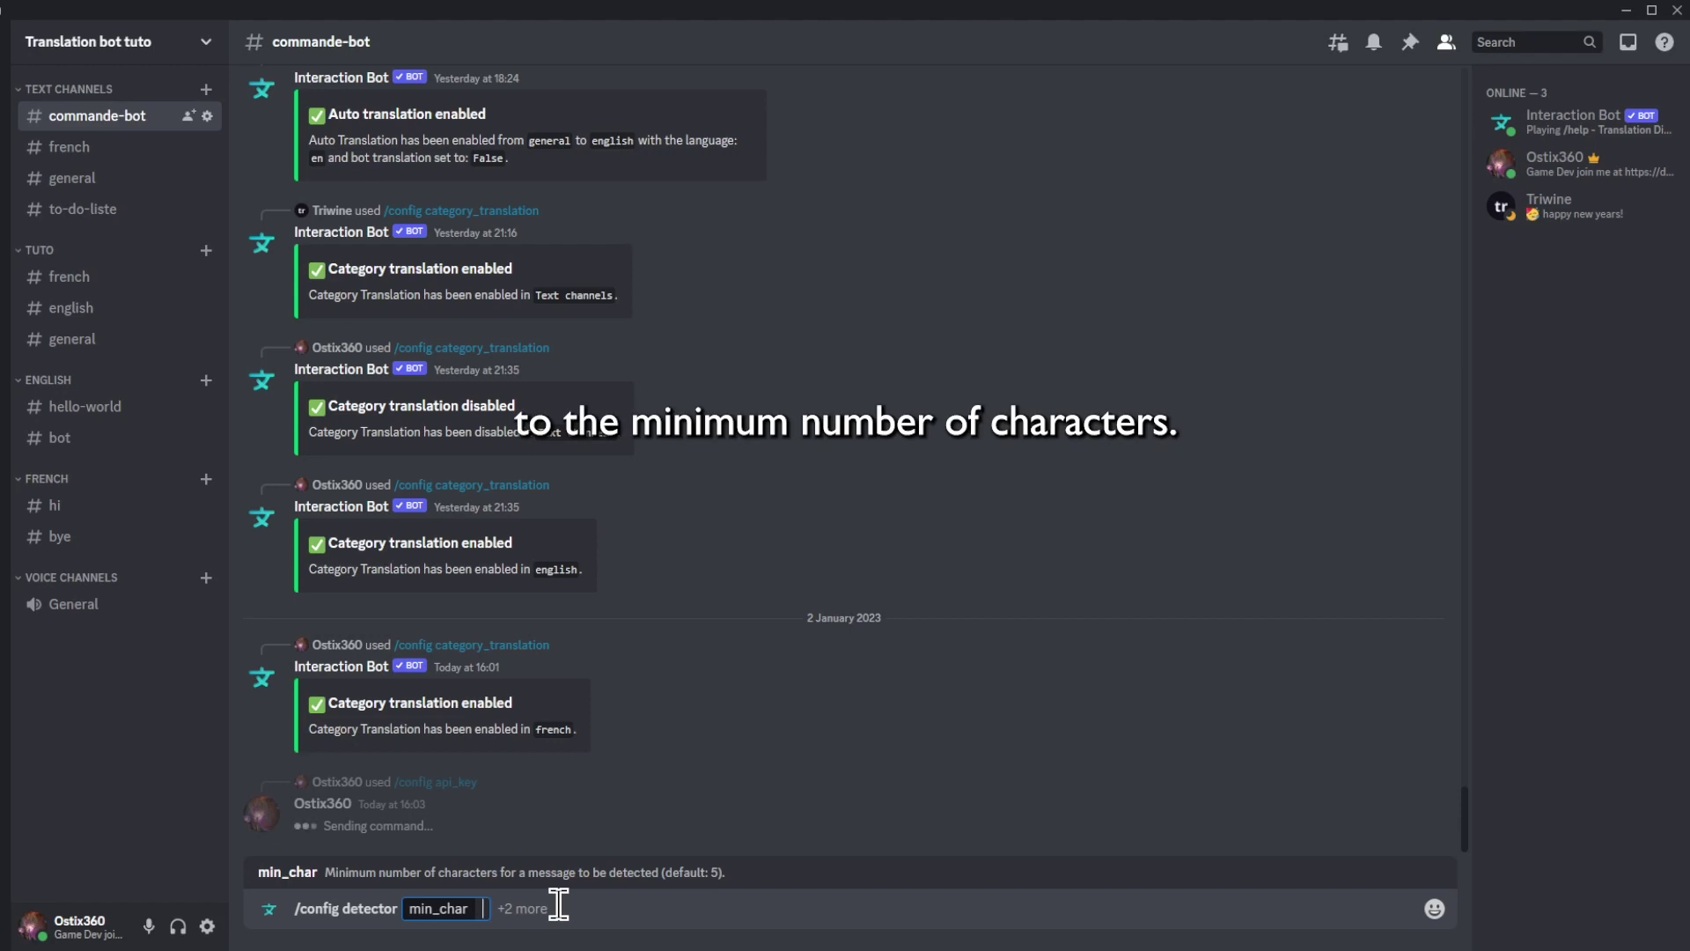
pyautogui.write('5')
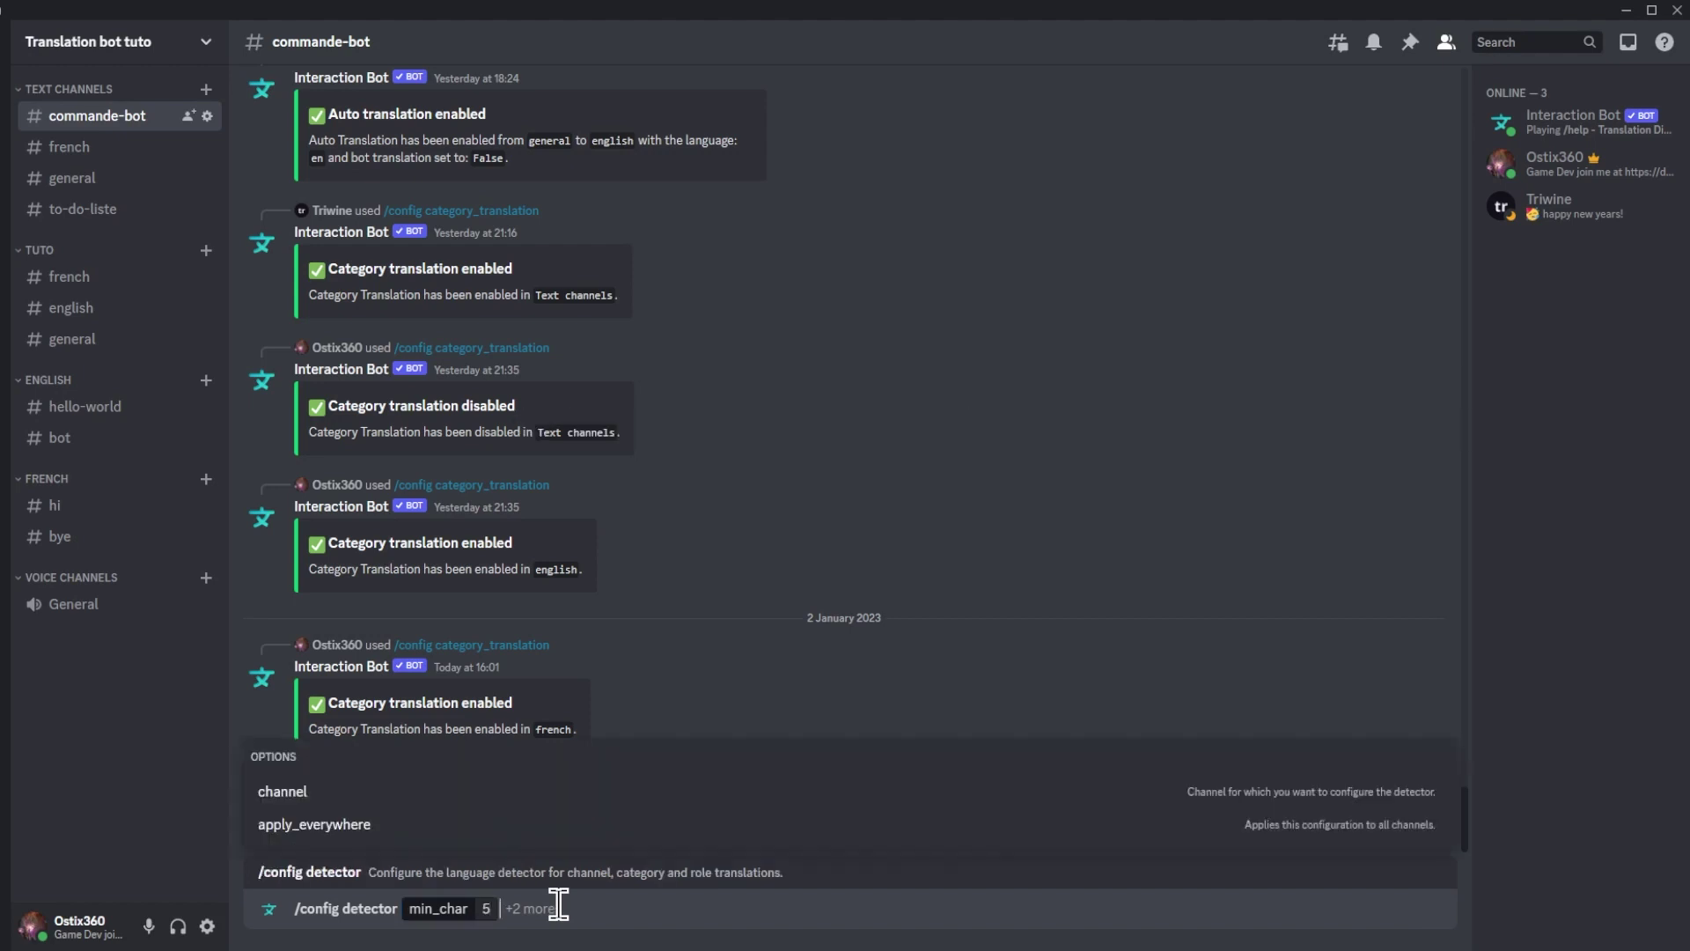
pyautogui.click(461, 828)
pyautogui.click(317, 804)
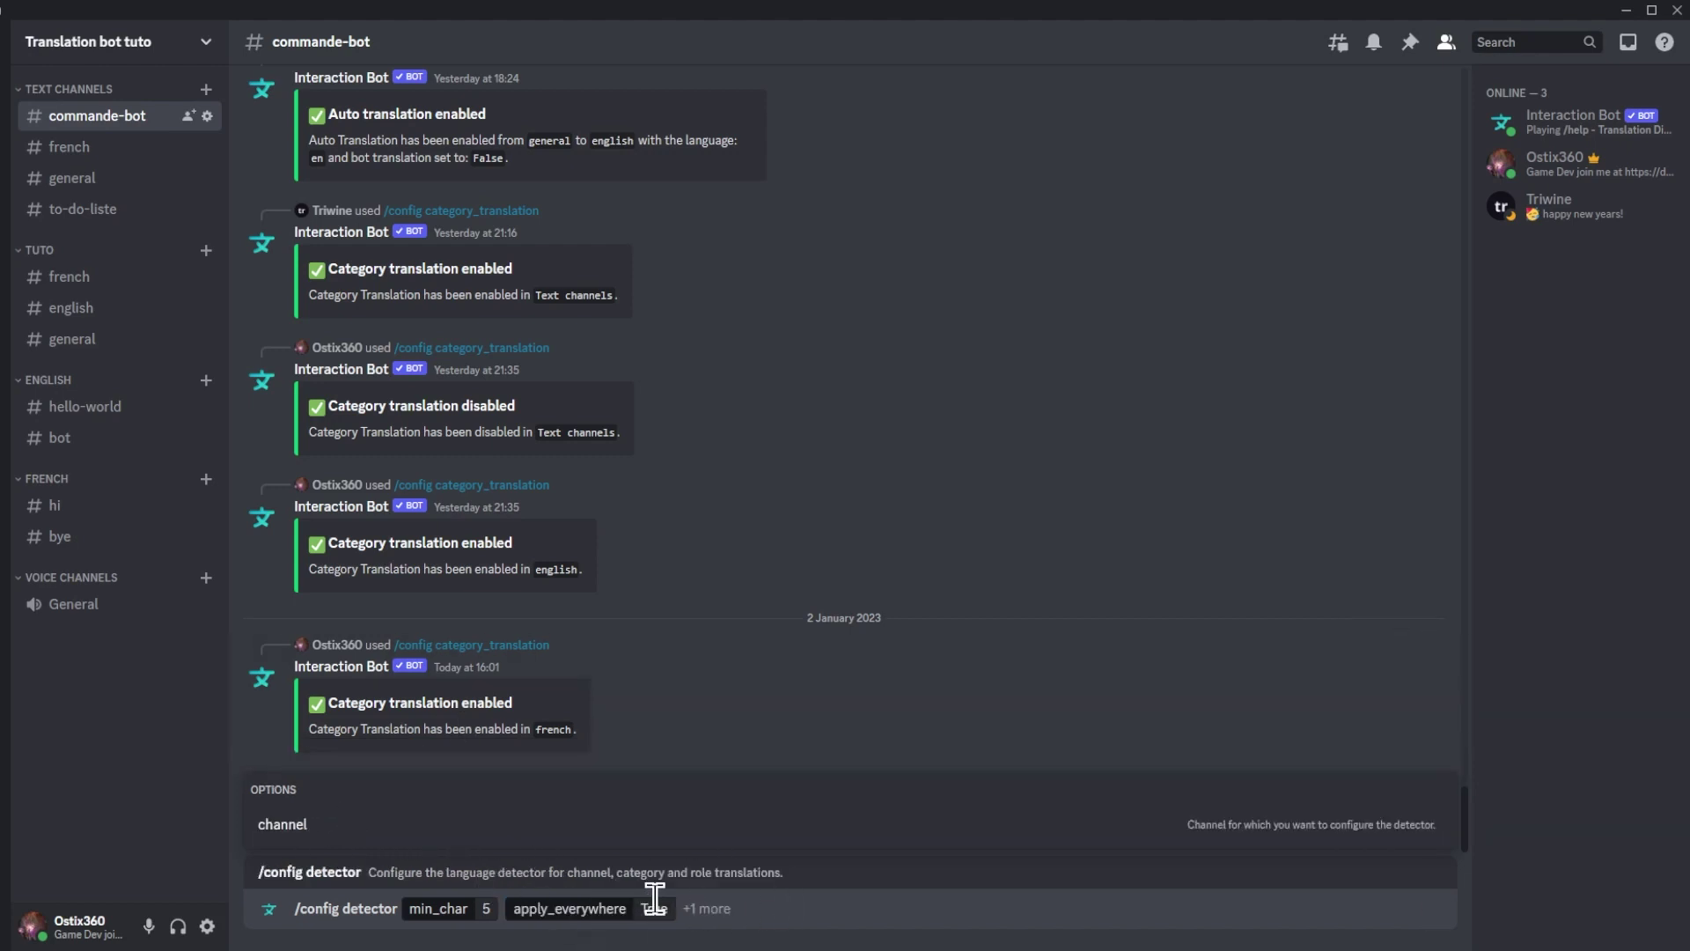
pyautogui.press('Return')
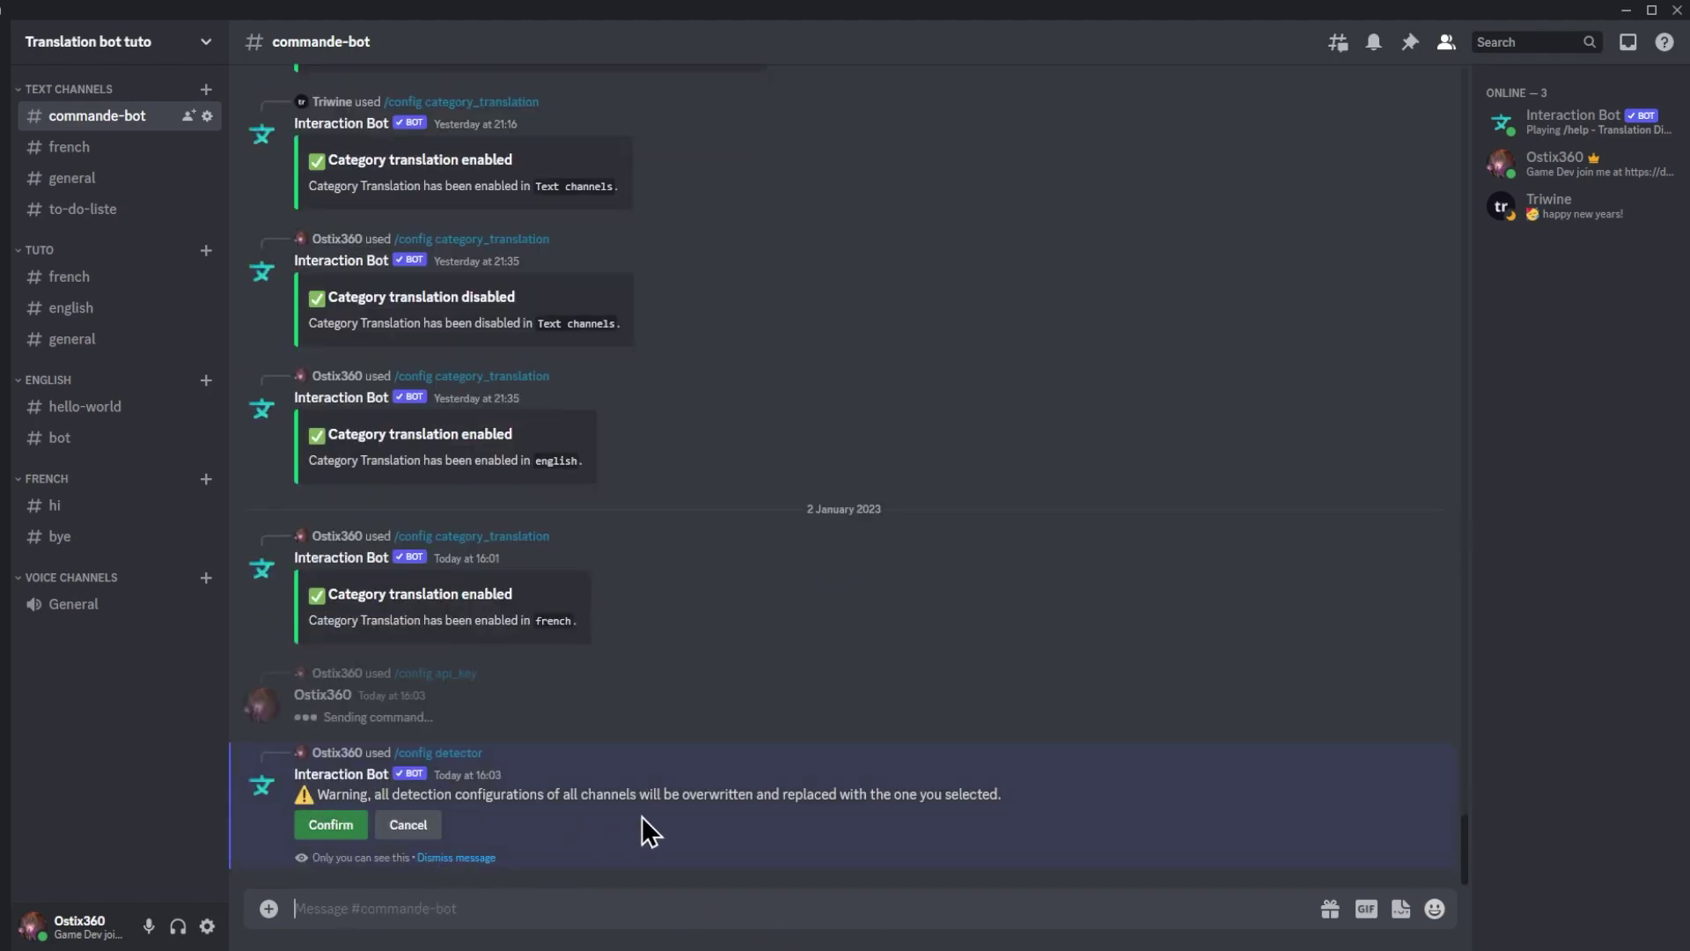
pyautogui.click(344, 827)
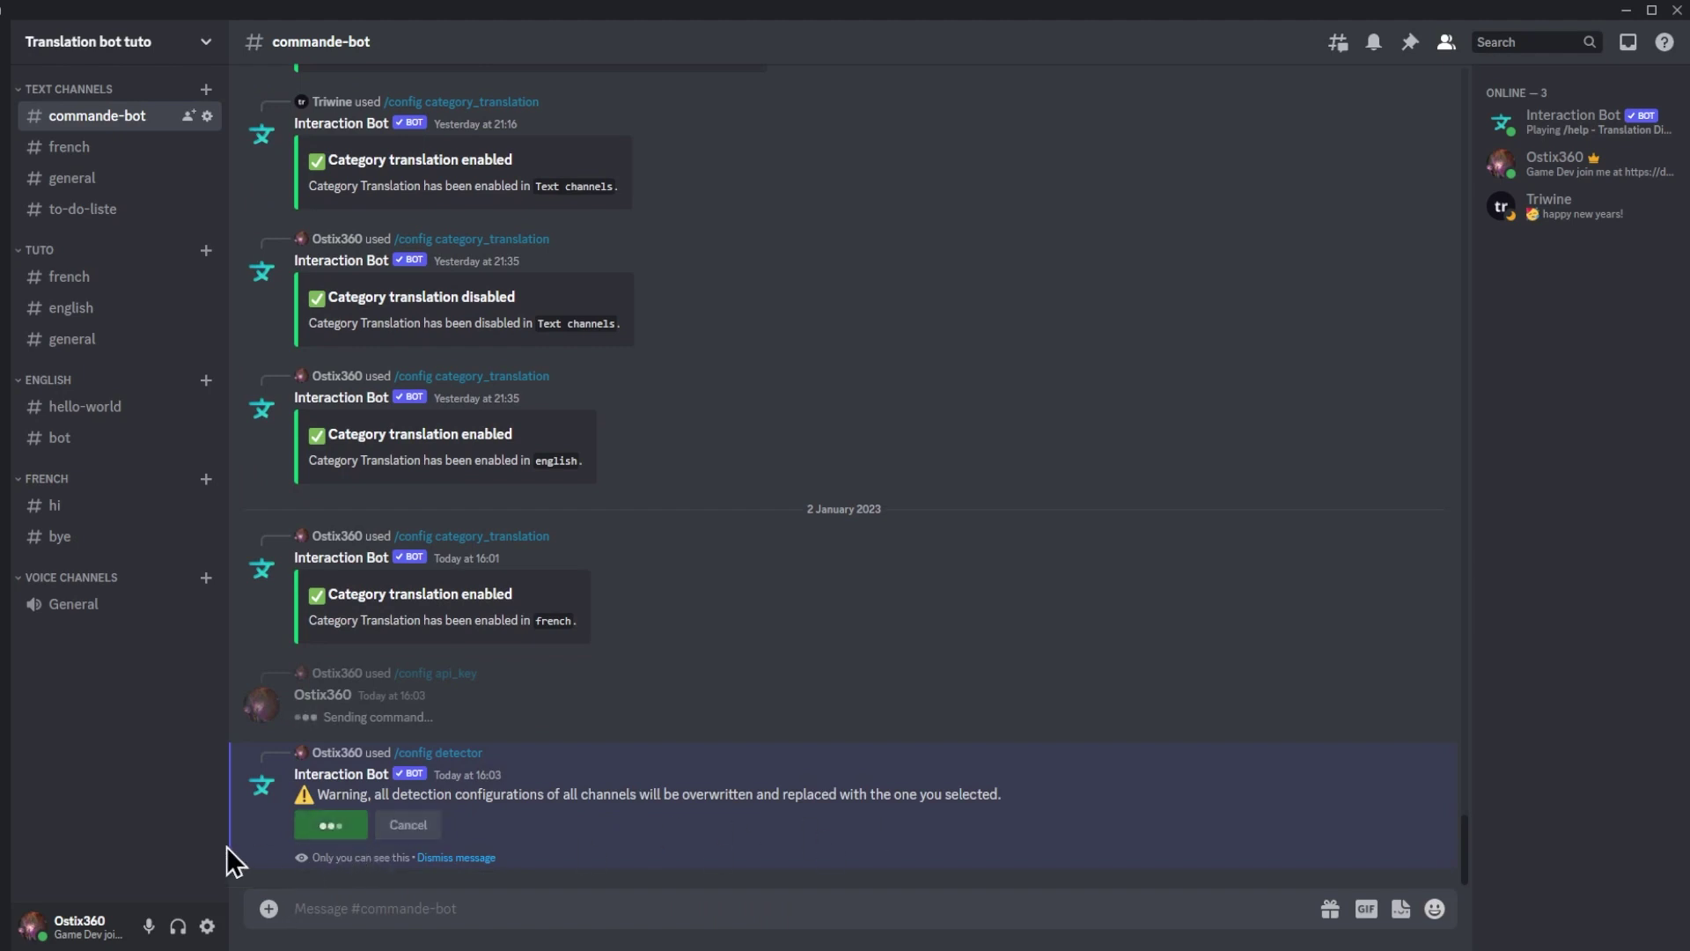
pyautogui.moveTo(560, 820); pyautogui.dragTo(415, 820)
pyautogui.click(526, 856)
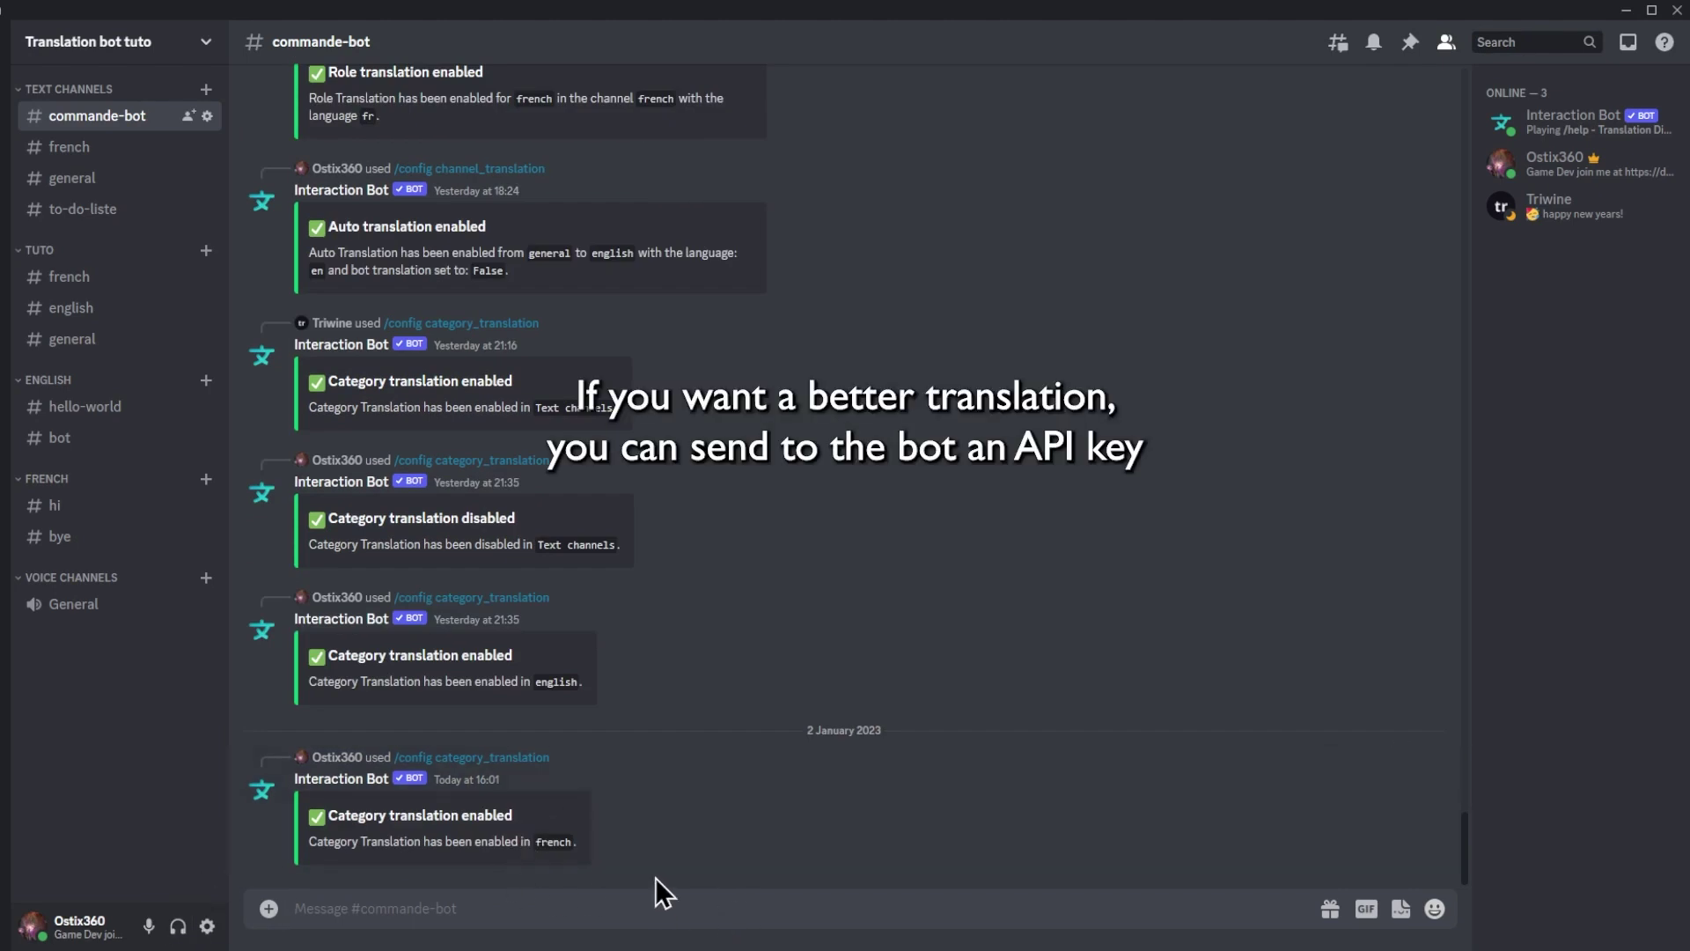
# Step: Run /config api_key to show the Microsoft and Yandex Translation Api form, then cancel it unsubmitted
pyautogui.write('/co')
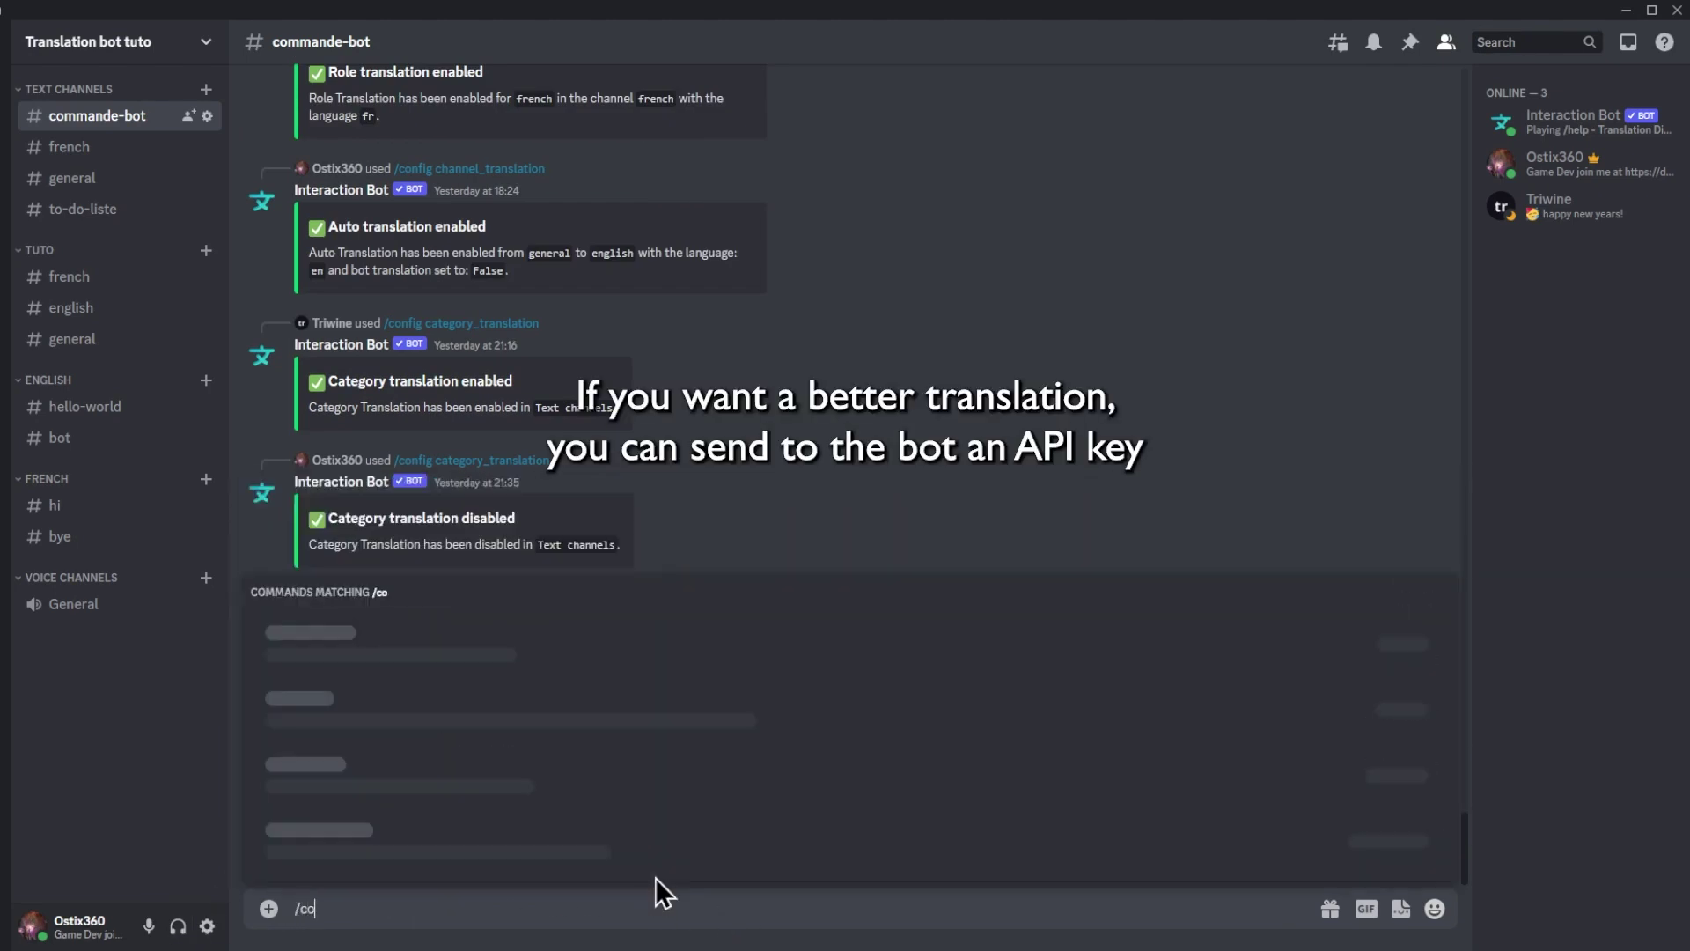
pyautogui.write('nfig')
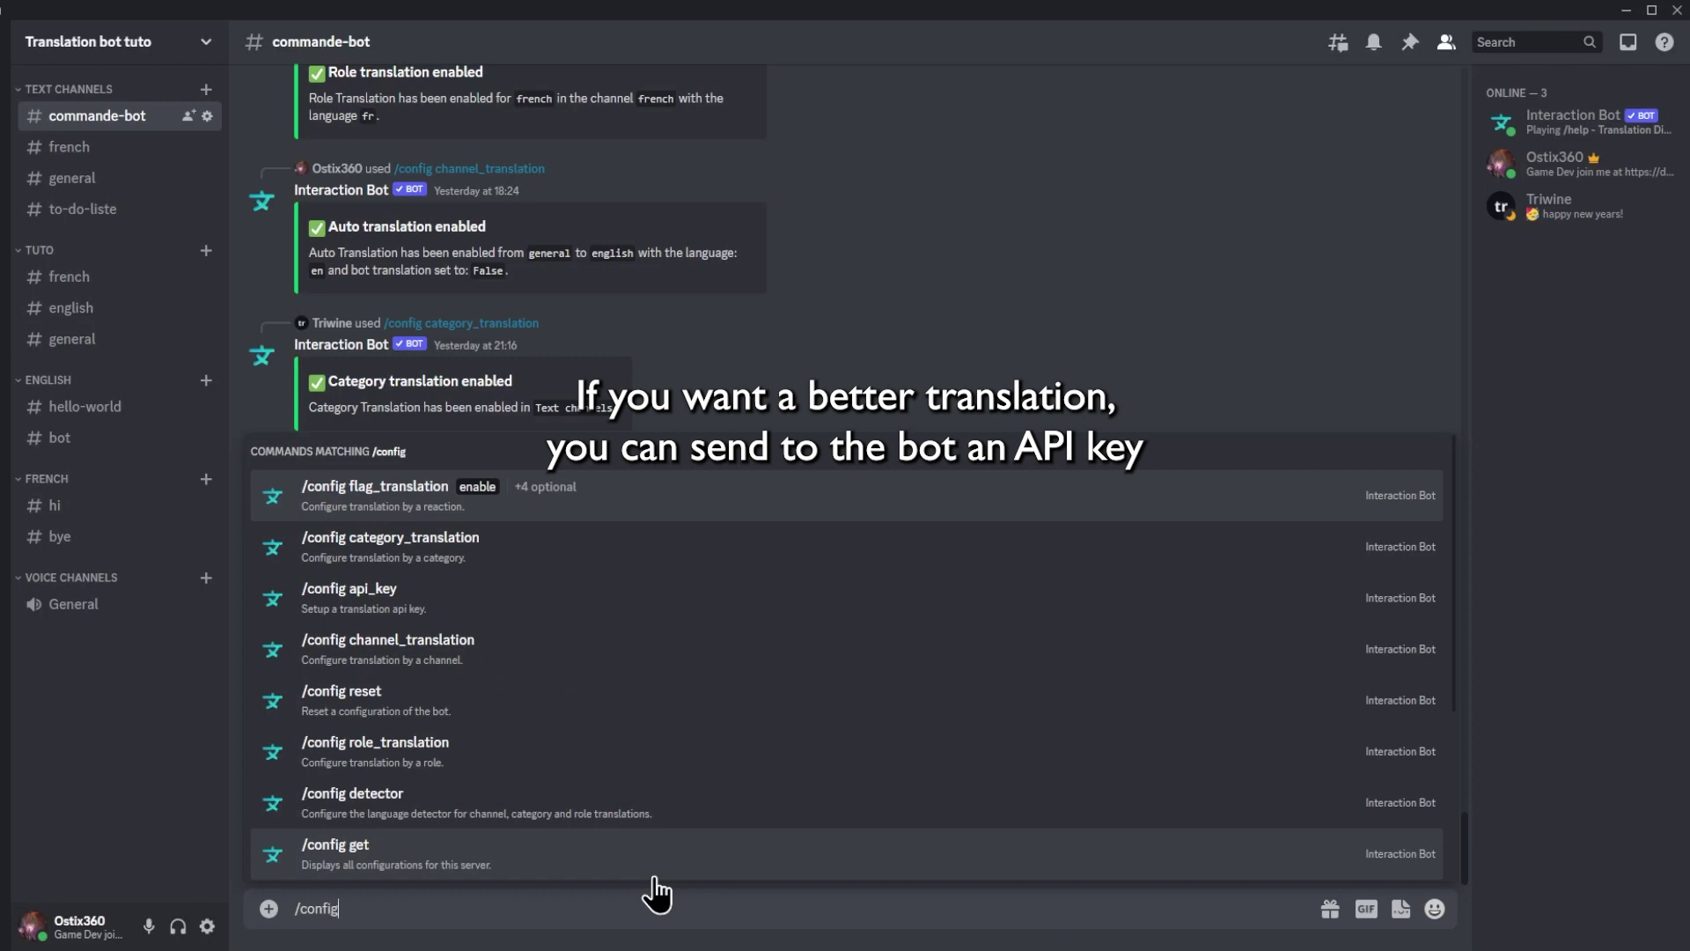
pyautogui.click(347, 606)
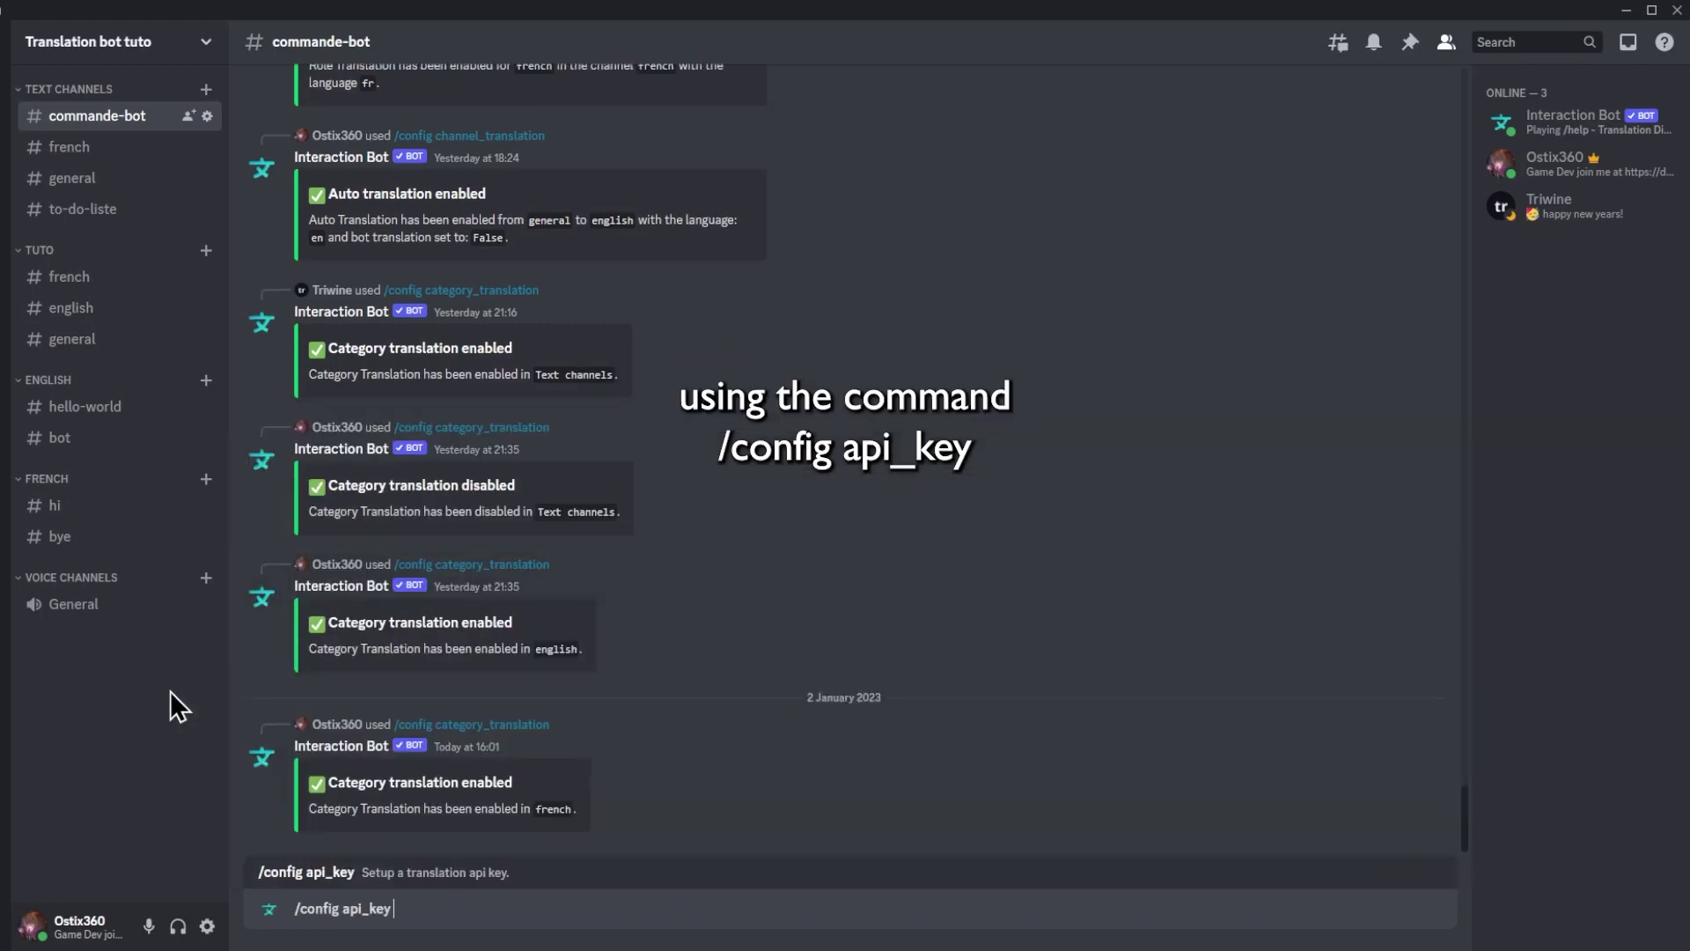
pyautogui.press('Return')
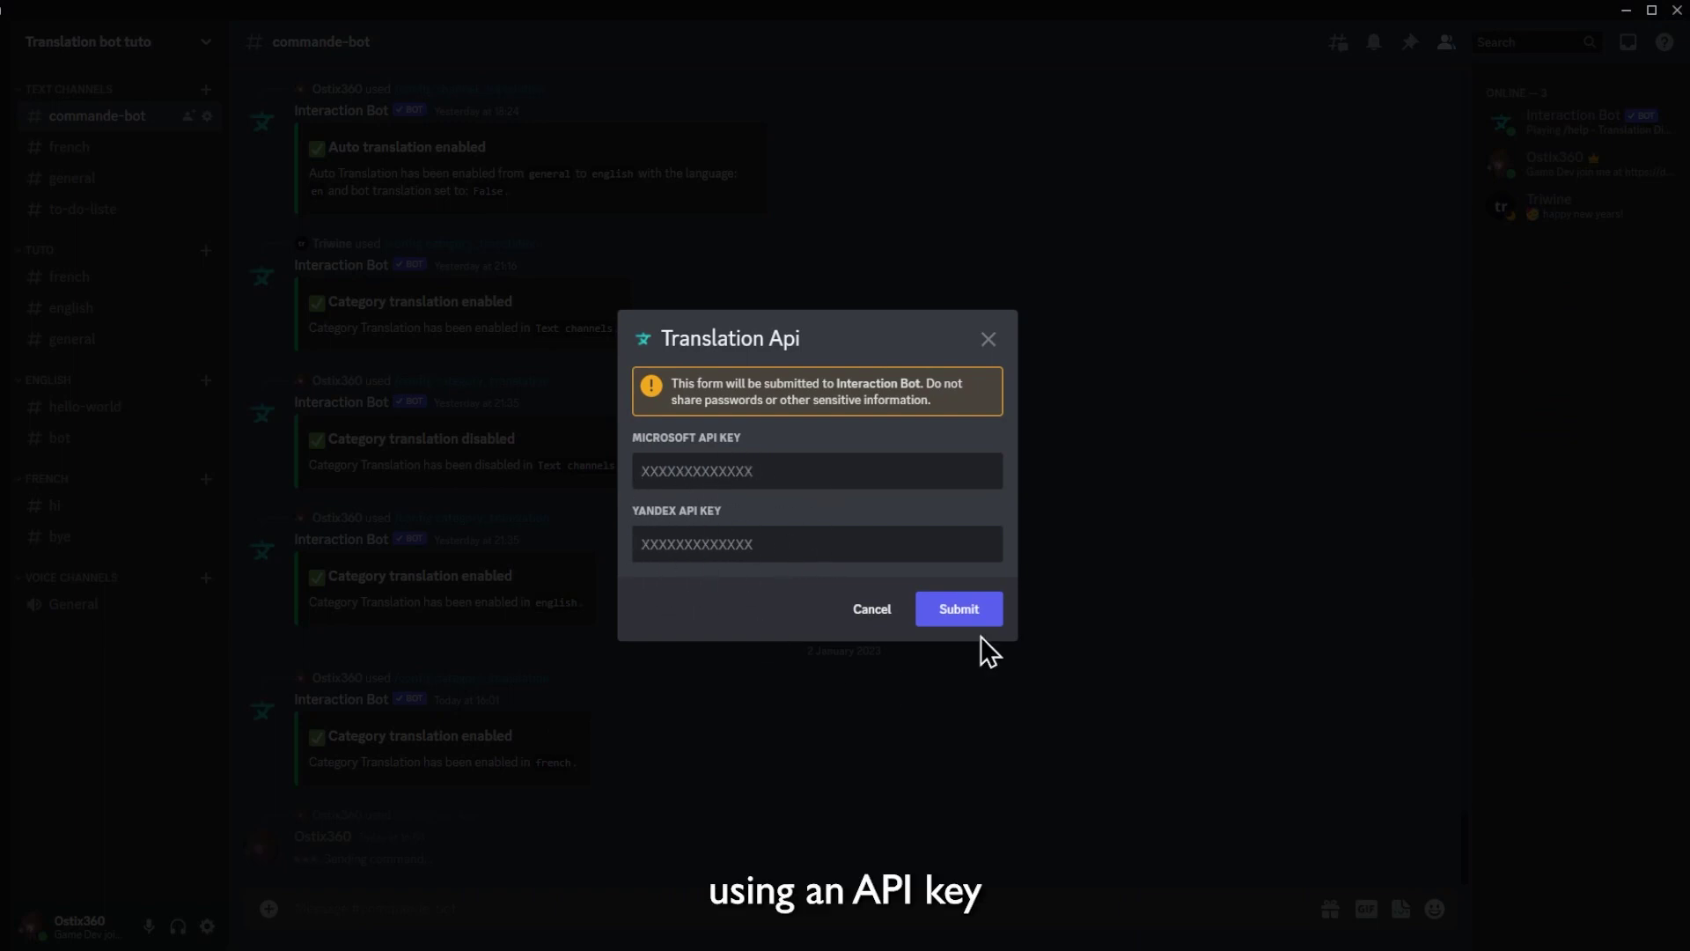
pyautogui.click(888, 623)
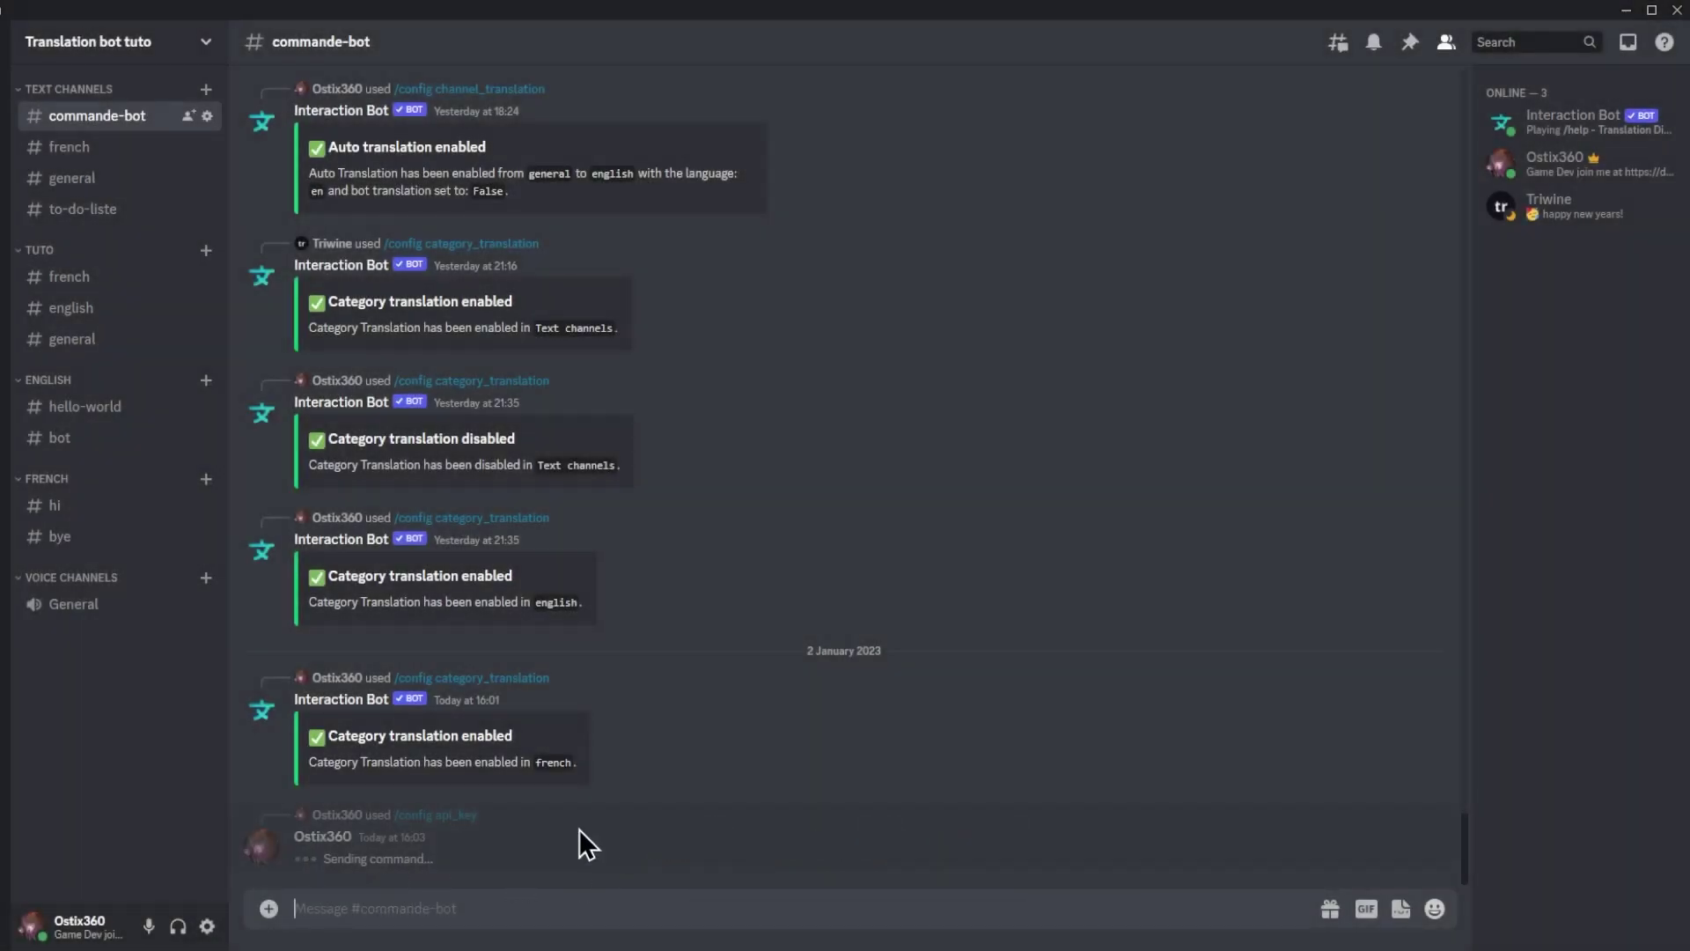